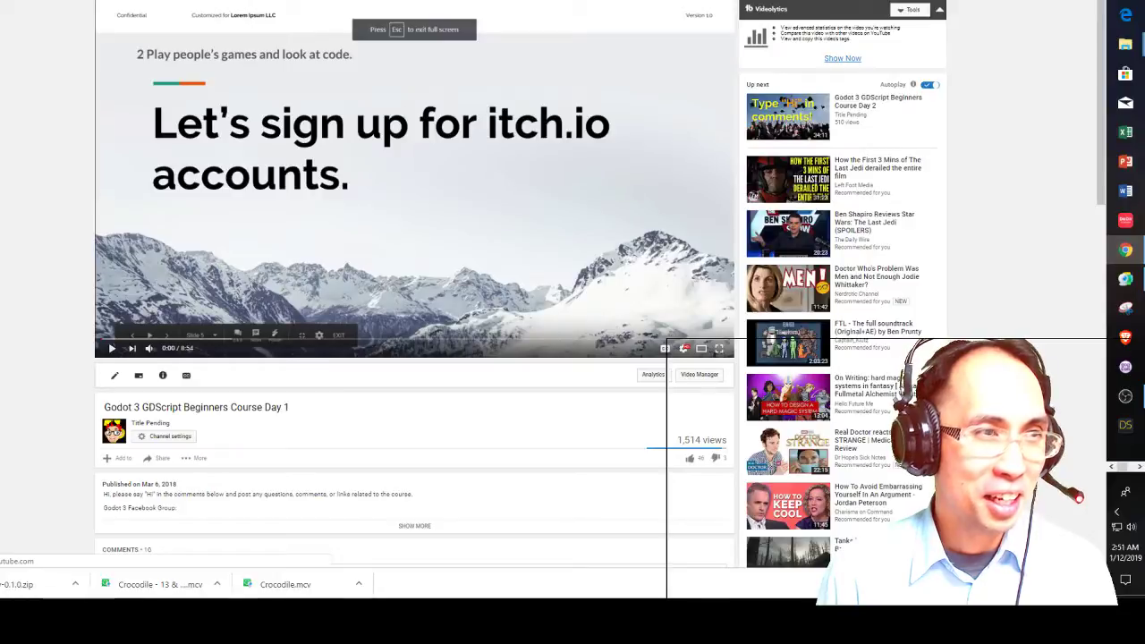
# Return to the YouTube home page, open the channel's Creator Studio, and move that window to the other monitor
pyautogui.hotkey('alt', 'Left')
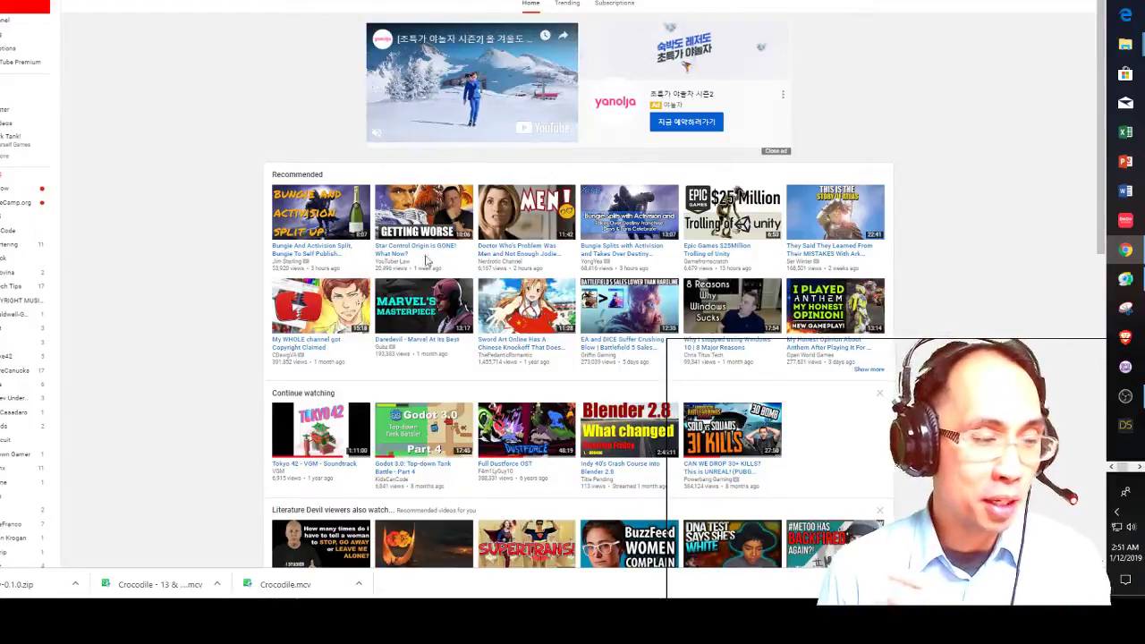
pyautogui.click(1075, 3)
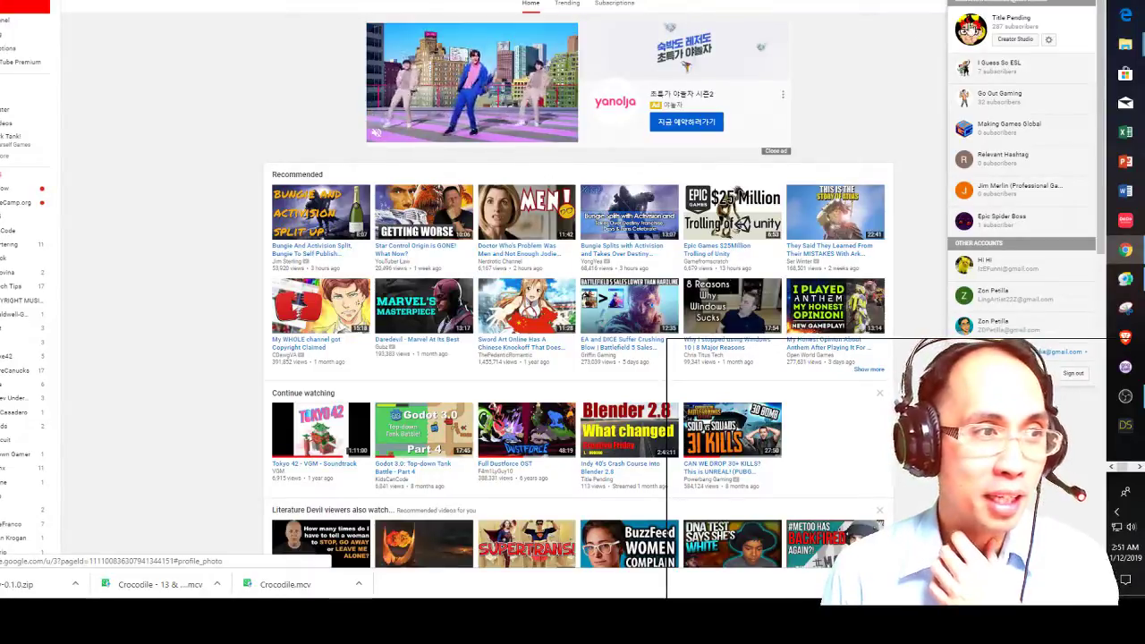
pyautogui.click(13, 34)
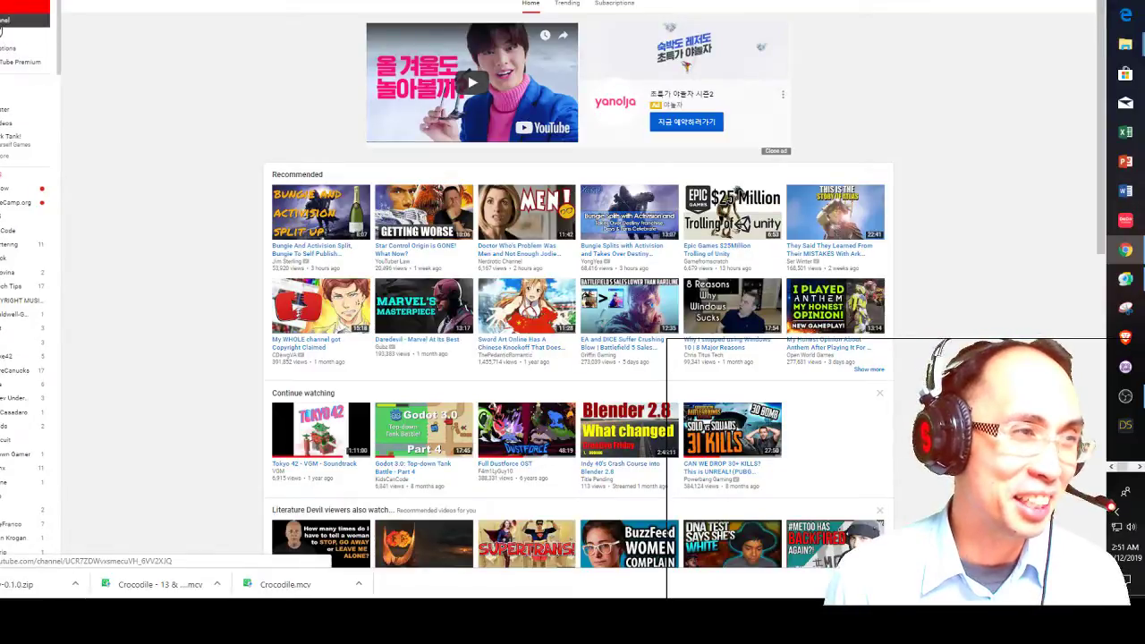
pyautogui.click(1068, 3)
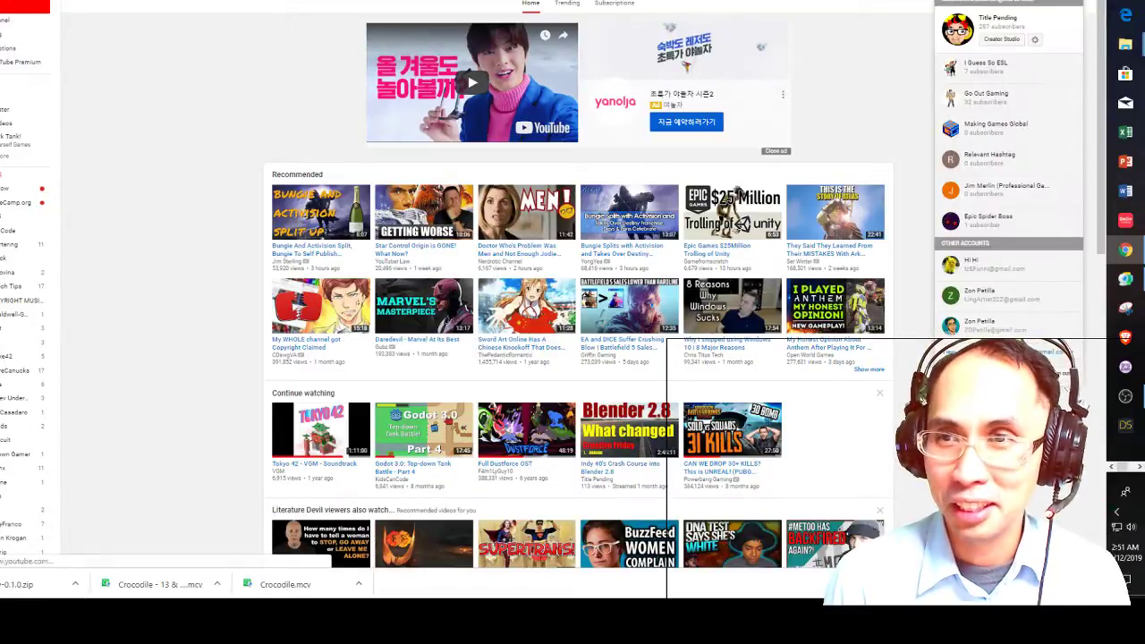
pyautogui.click(998, 41)
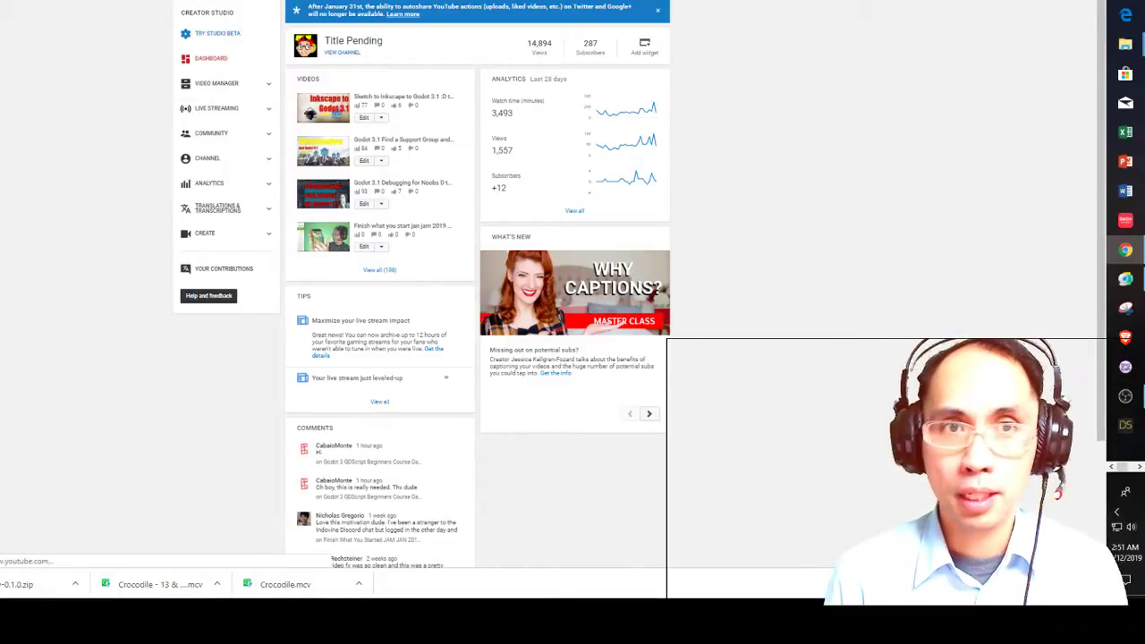
pyautogui.moveTo(859, 0); pyautogui.dragTo(1144, 116)
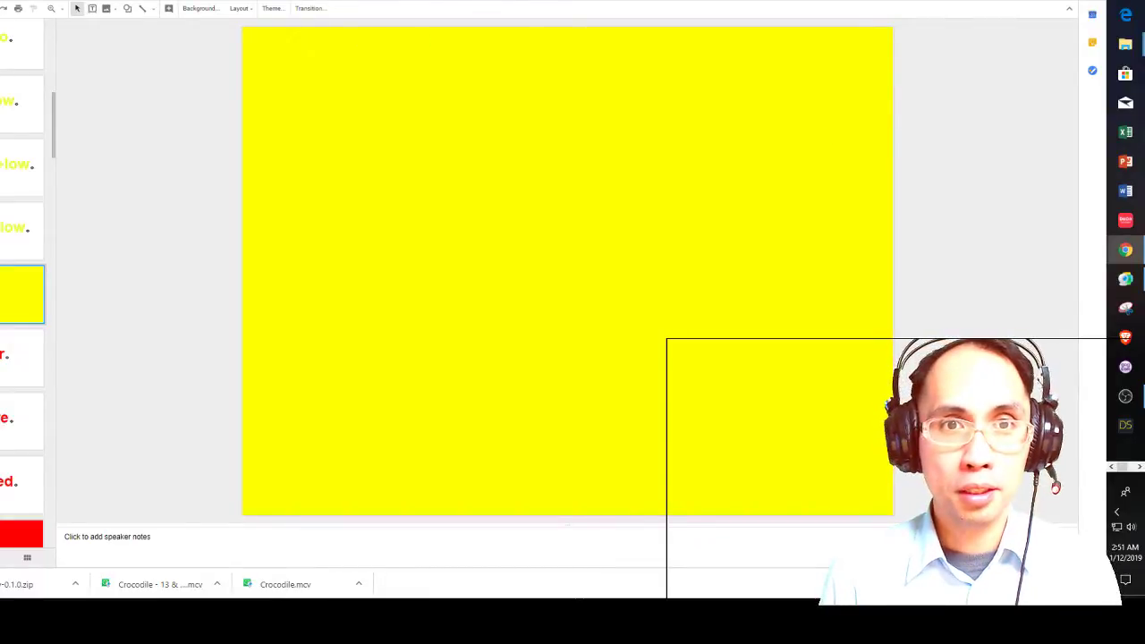
# Switch to the Discord direct-message call and enlarge the page zoom until the conversation is readable
pyautogui.hotkey('ctrl', 'Tab')
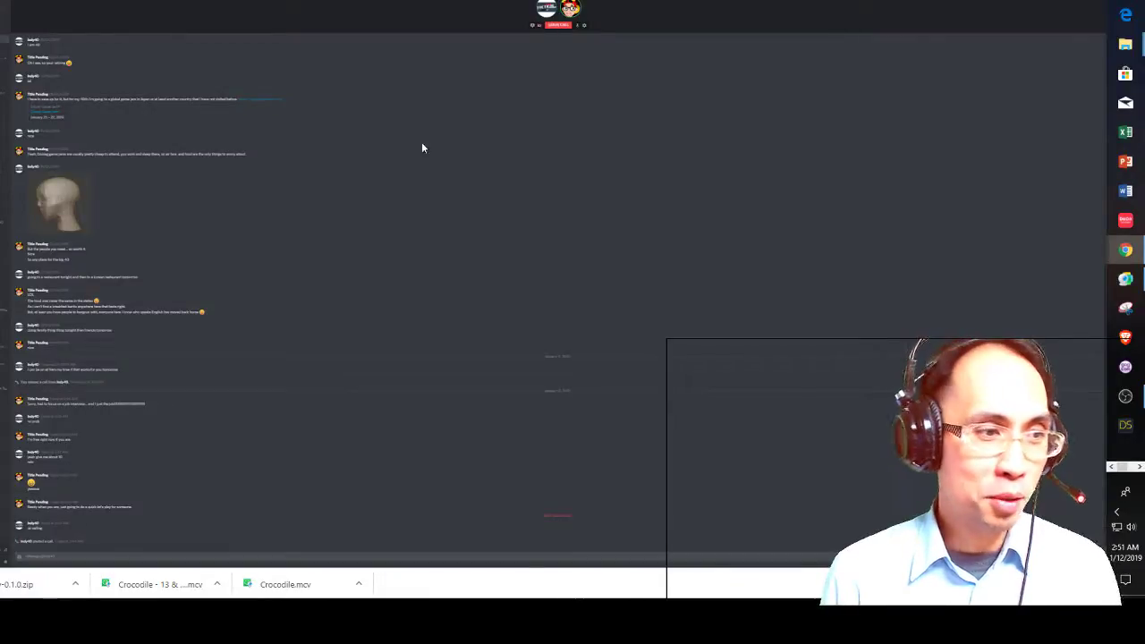
pyautogui.hotkey('ctrl', '0')
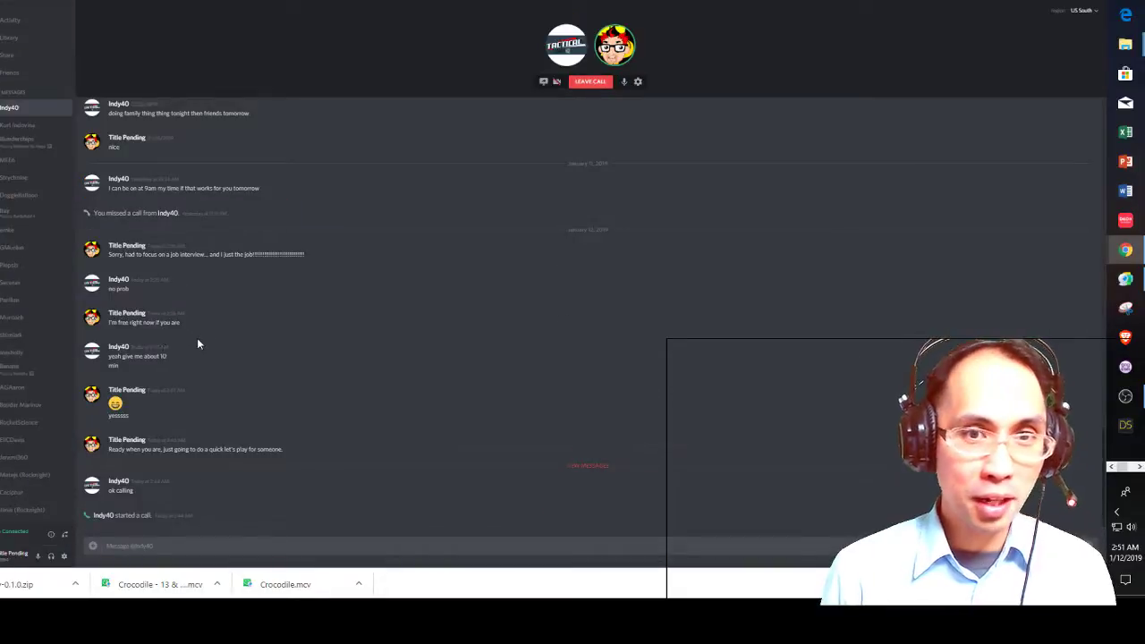
pyautogui.hotkey('ctrl', '+')
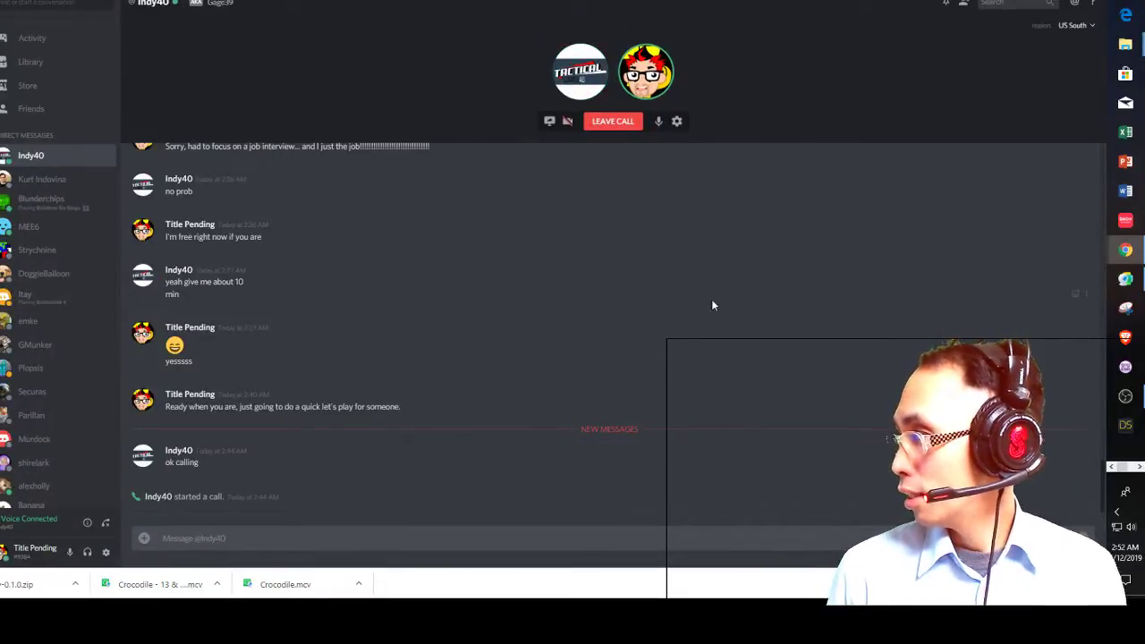
pyautogui.hotkey('alt', 'Tab')
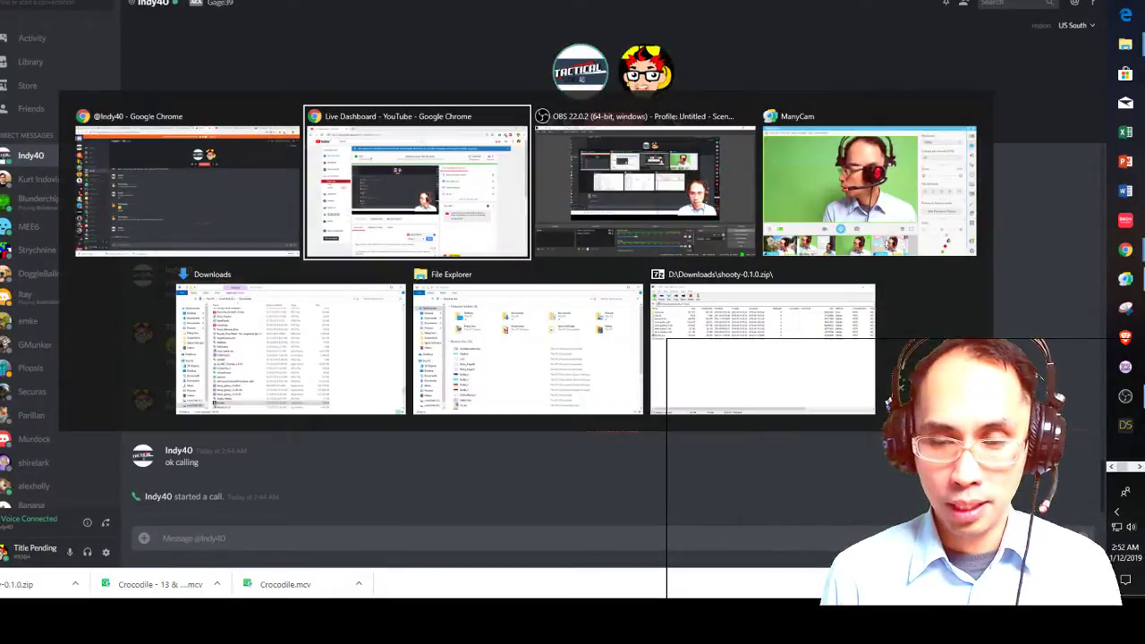
pyautogui.hotkey('alt', 'Tab')
pyautogui.hotkey('alt', 'Tab')
pyautogui.hotkey('alt', 'Tab')
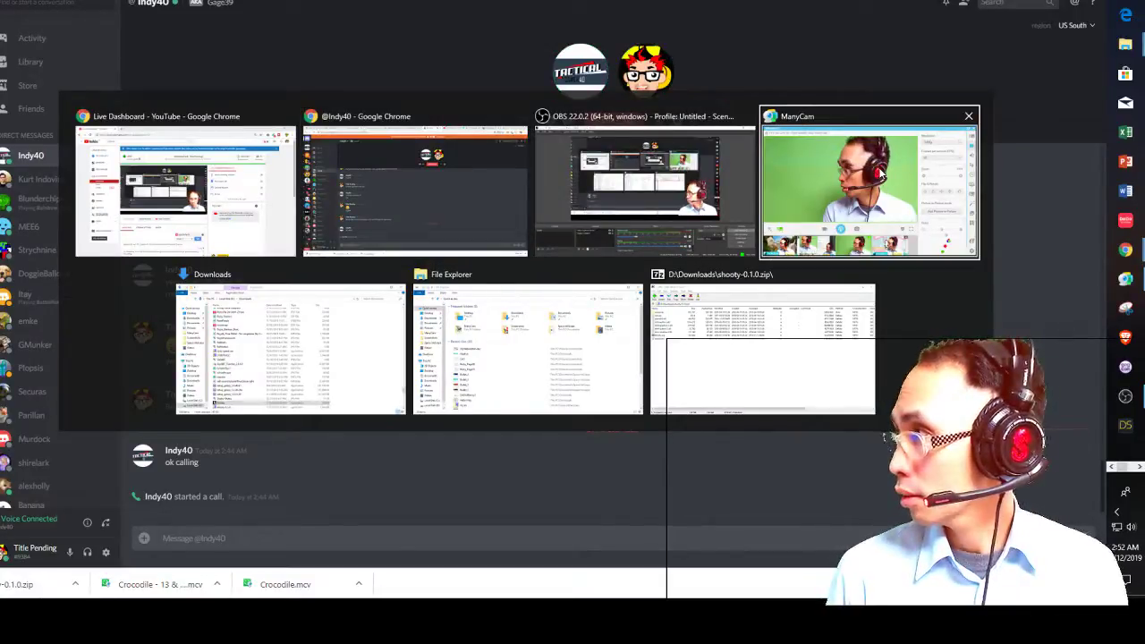
pyautogui.press('Escape')
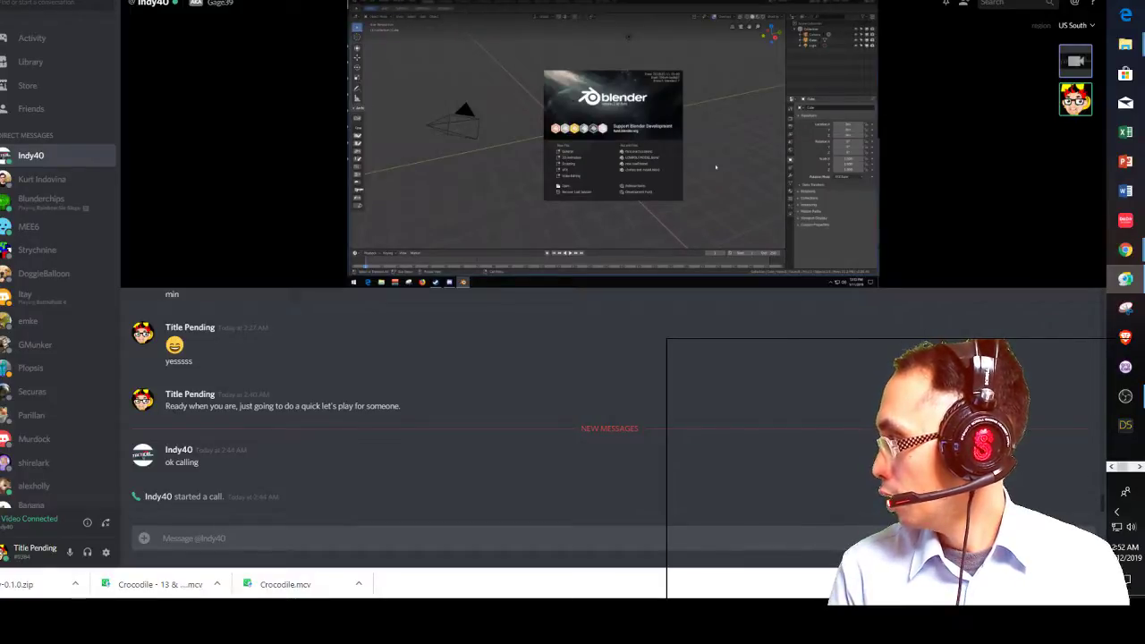
# Expand the shared Blender screen in the Discord call to full screen
pyautogui.moveTo(448, 54)
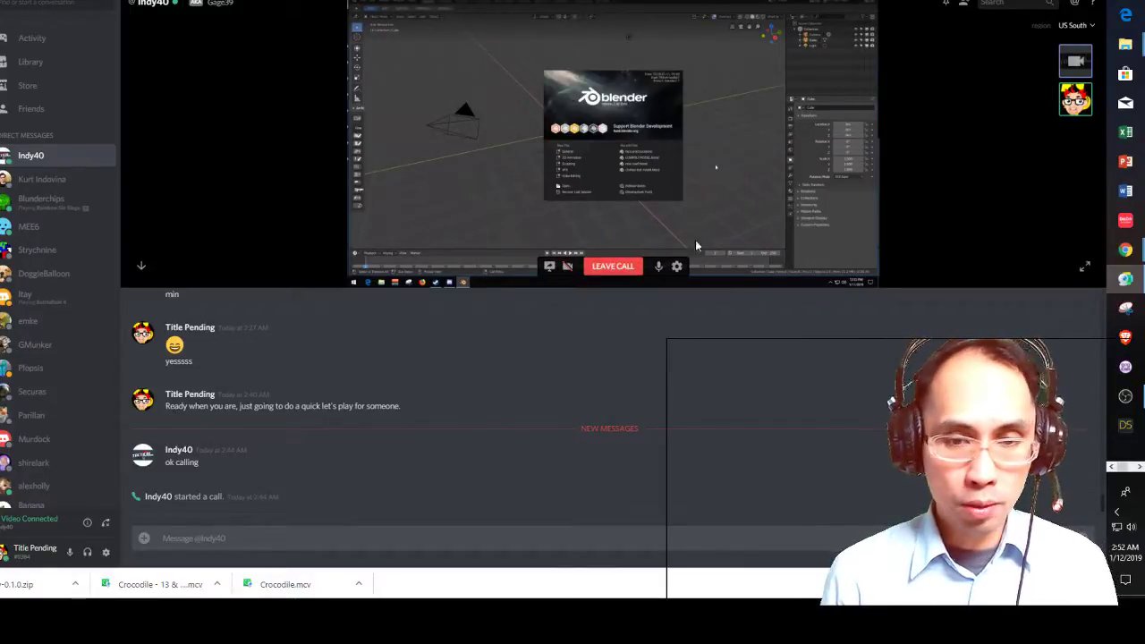
pyautogui.click(1085, 266)
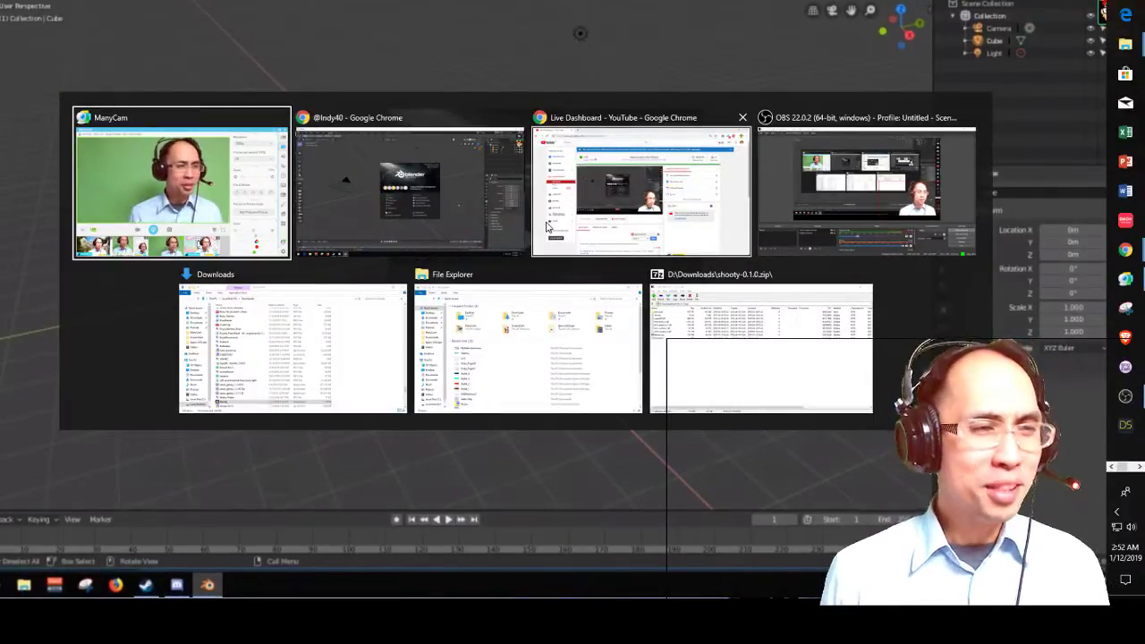
pyautogui.hotkey('alt', 'Tab')
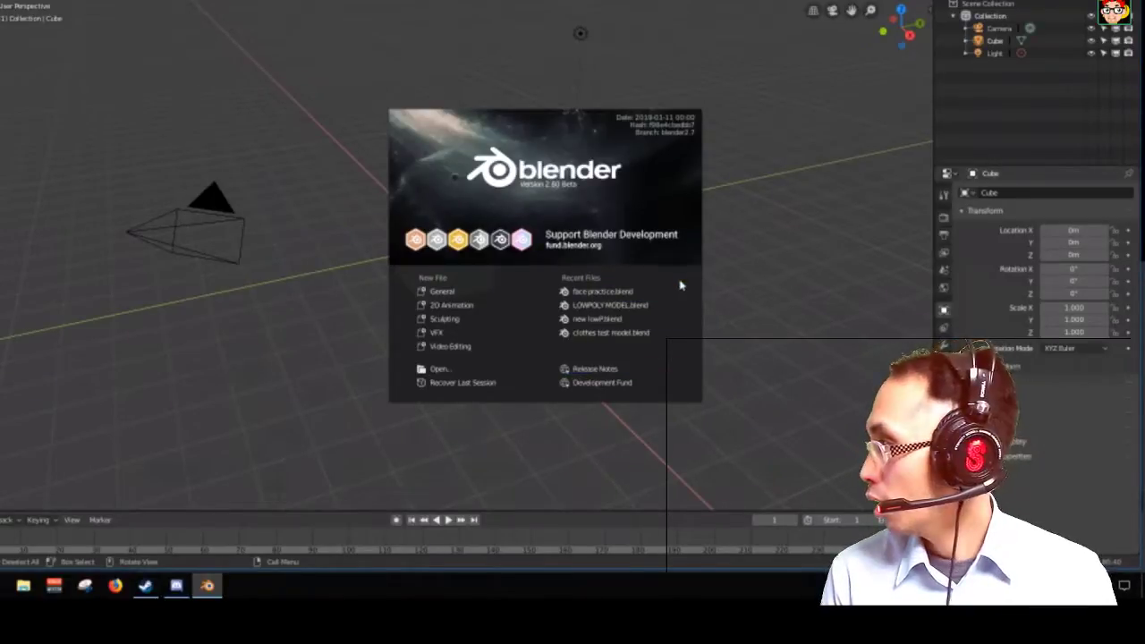
pyautogui.hotkey('alt', 'Tab')
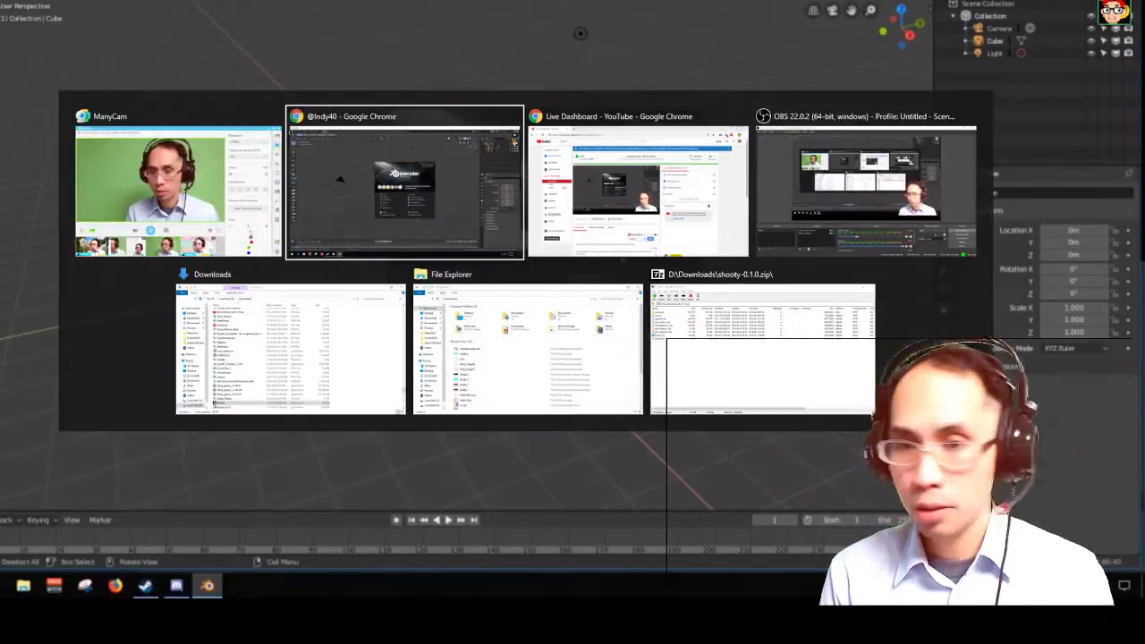
pyautogui.hotkey('alt', 'Tab')
pyautogui.press('Escape')
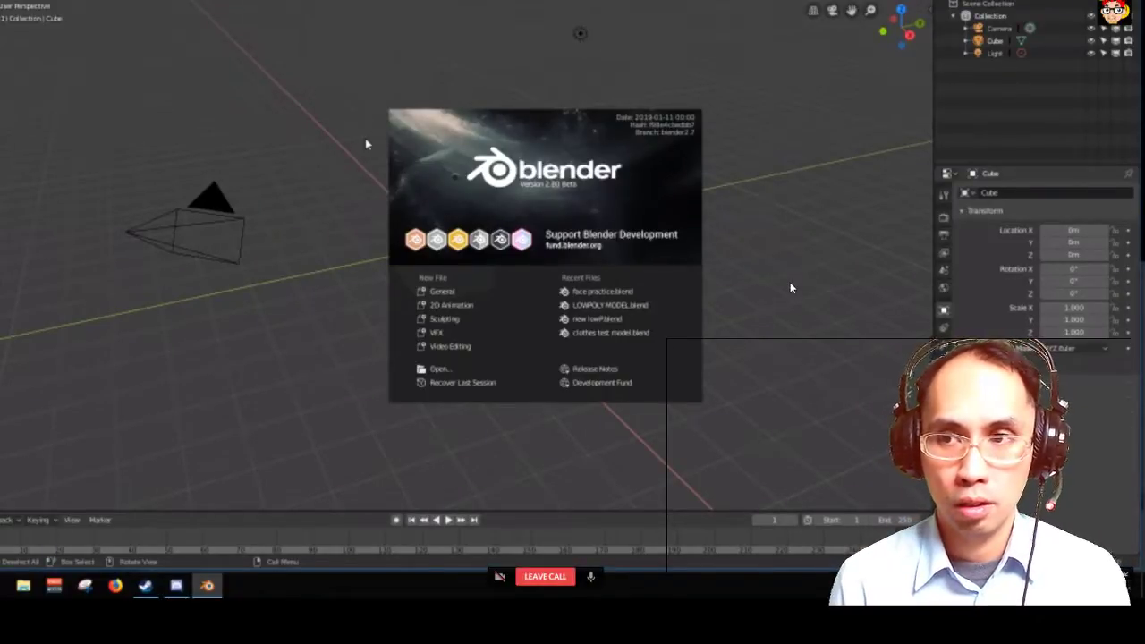
pyautogui.hotkey('alt', 'Tab')
pyautogui.hotkey('alt', 'Tab')
pyautogui.hotkey('alt', 'Tab')
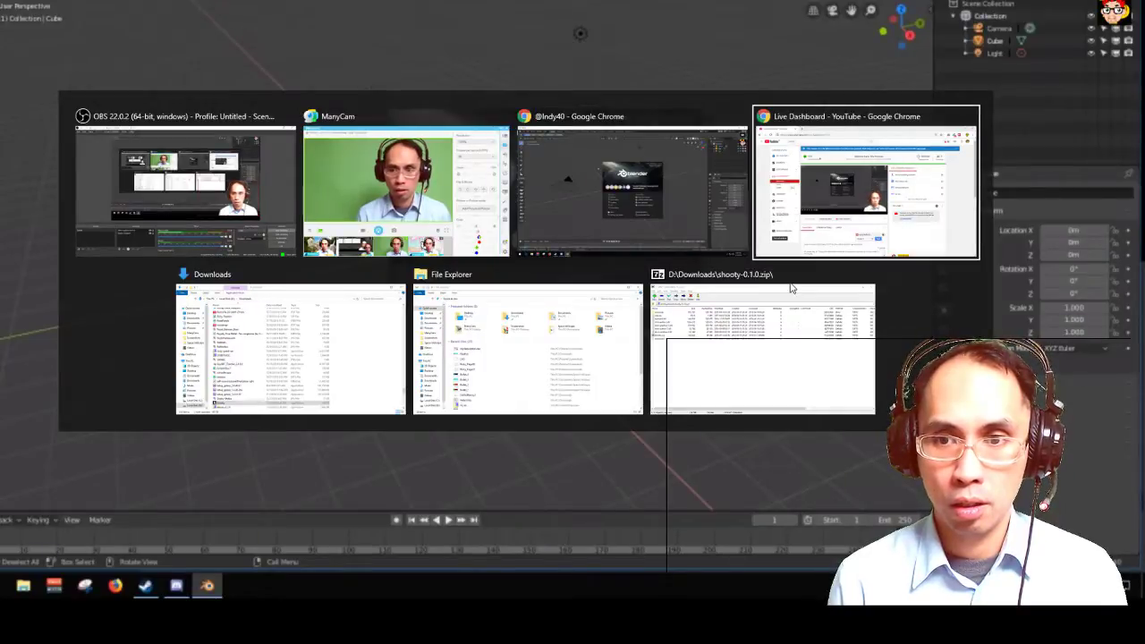
pyautogui.press('Escape')
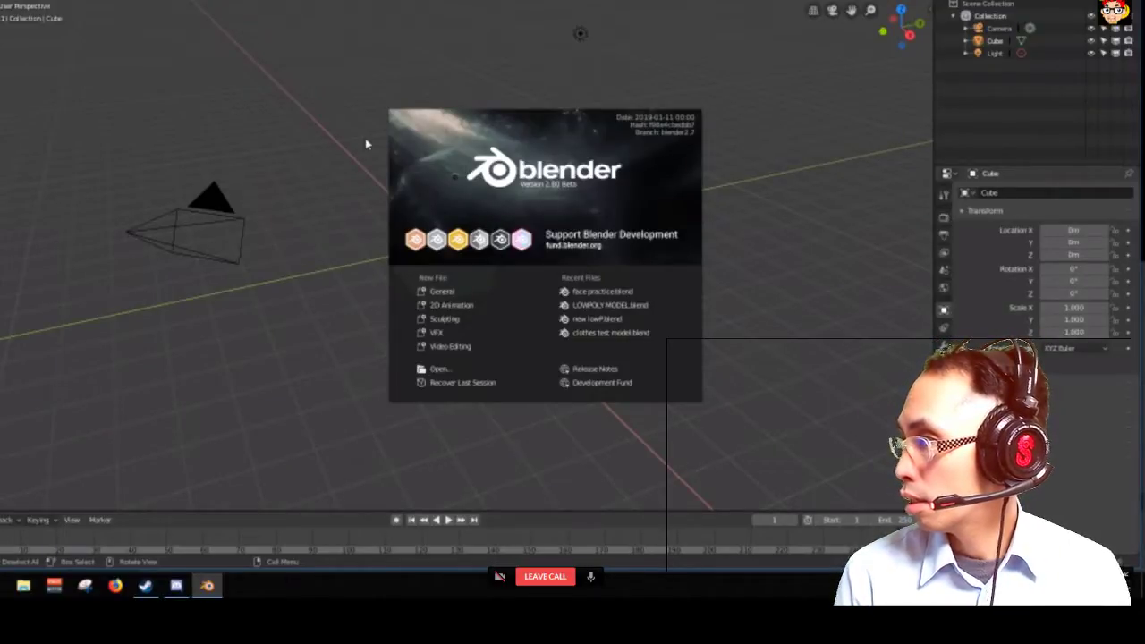
pyautogui.hotkey('alt', 'Tab')
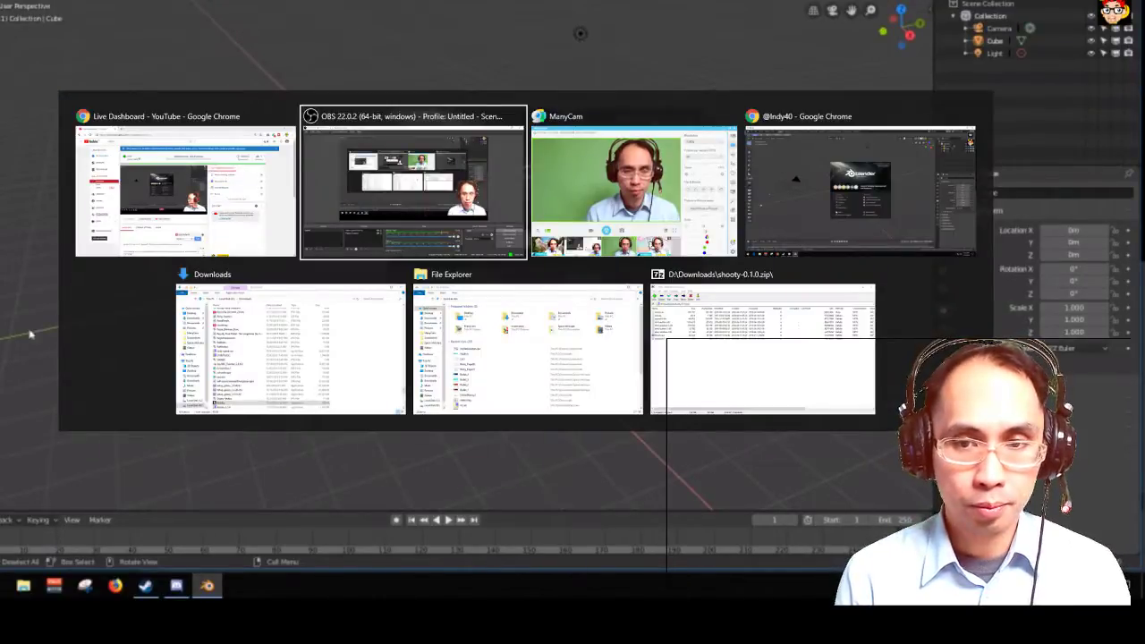
pyautogui.hotkey('alt', 'Tab')
pyautogui.hotkey('alt', 'Tab')
pyautogui.hotkey('alt', 'Tab')
pyautogui.hotkey('alt', 'Tab')
pyautogui.hotkey('alt', 'Tab')
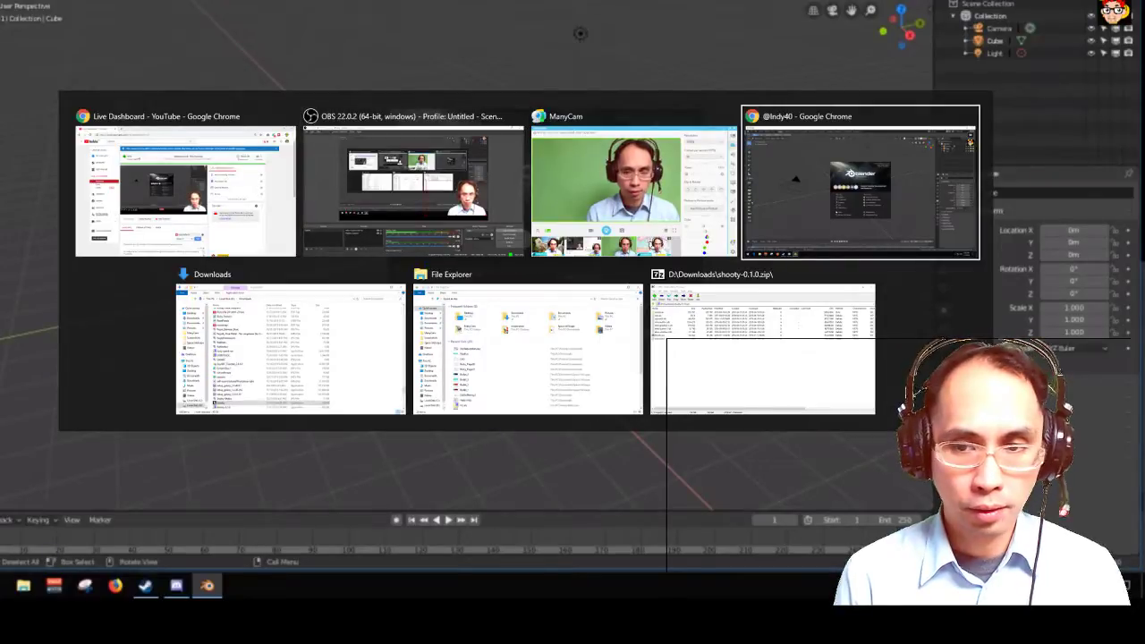
pyautogui.hotkey('alt', 'Tab')
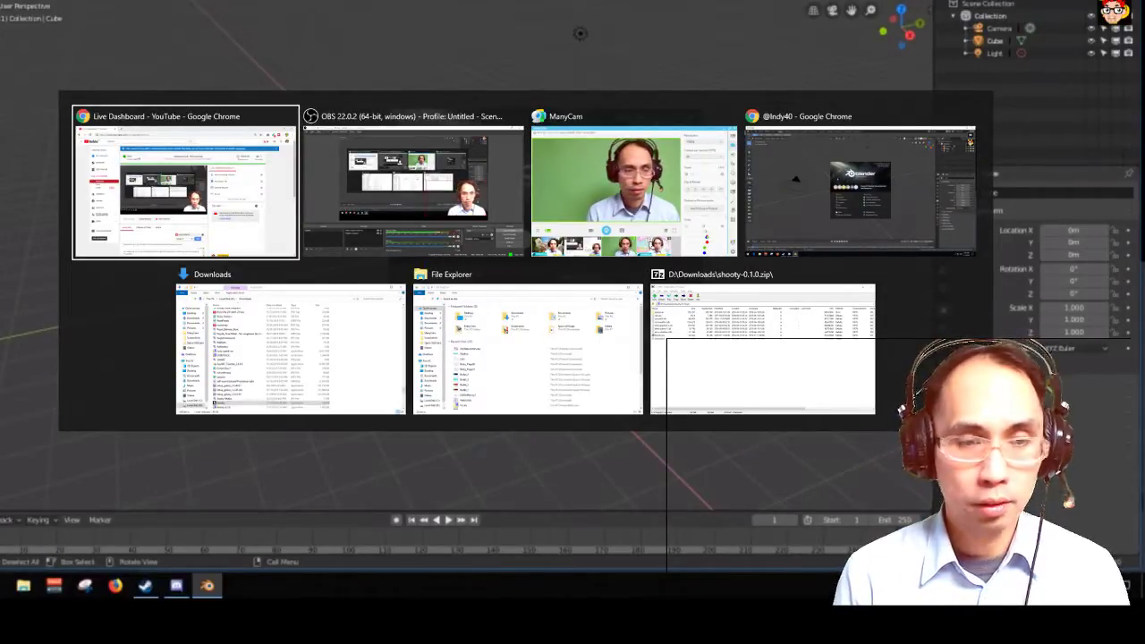
pyautogui.press('Tab')
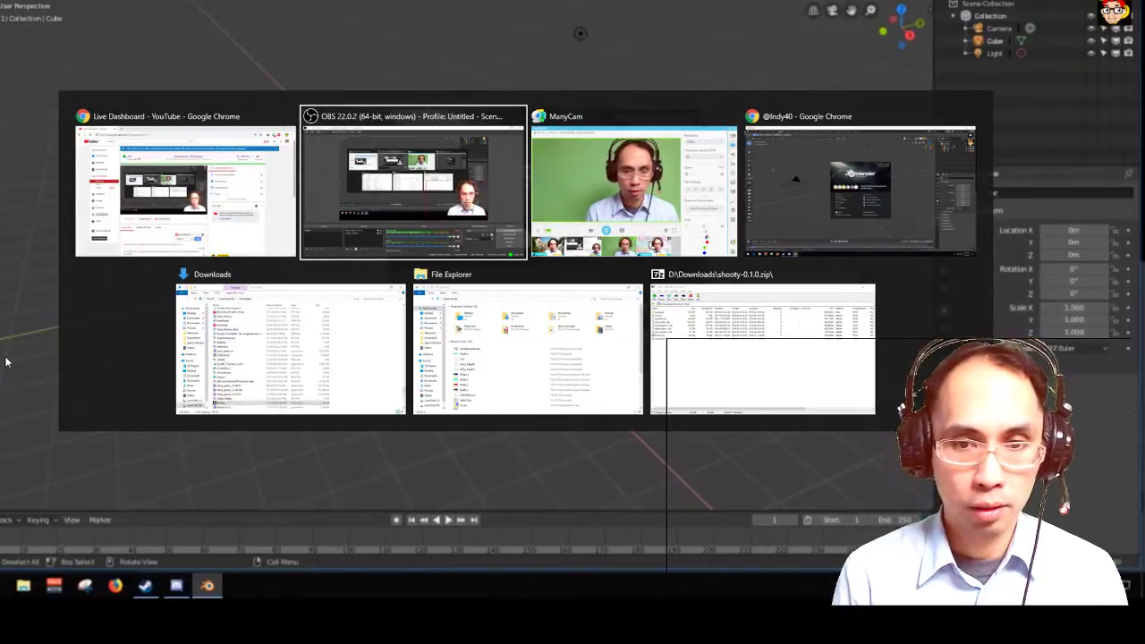
pyautogui.press('Escape')
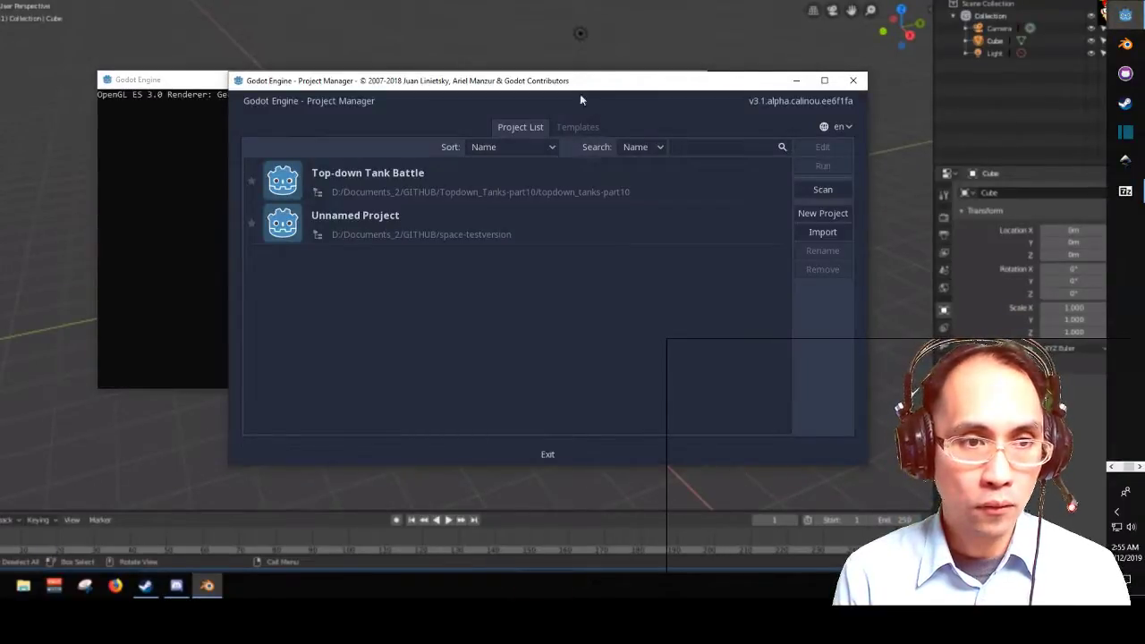
# Move the Godot Project Manager window onto the other monitor and return to the shared Blender screen
pyautogui.moveTo(644, 87); pyautogui.dragTo(1144, 36)
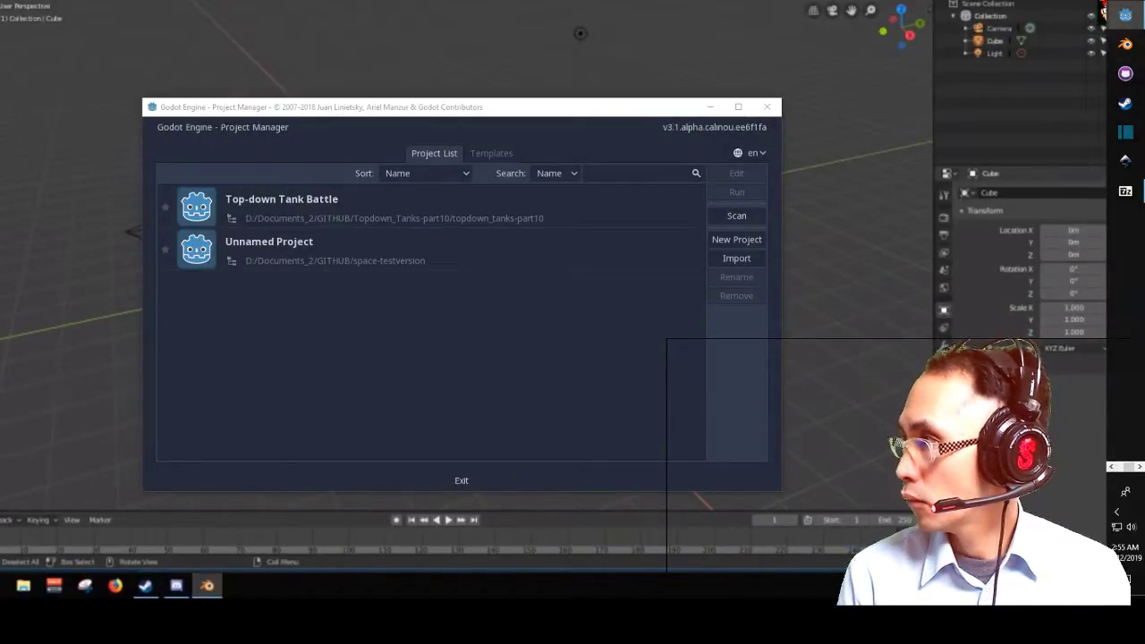
pyautogui.moveTo(319, 108); pyautogui.dragTo(1144, 50)
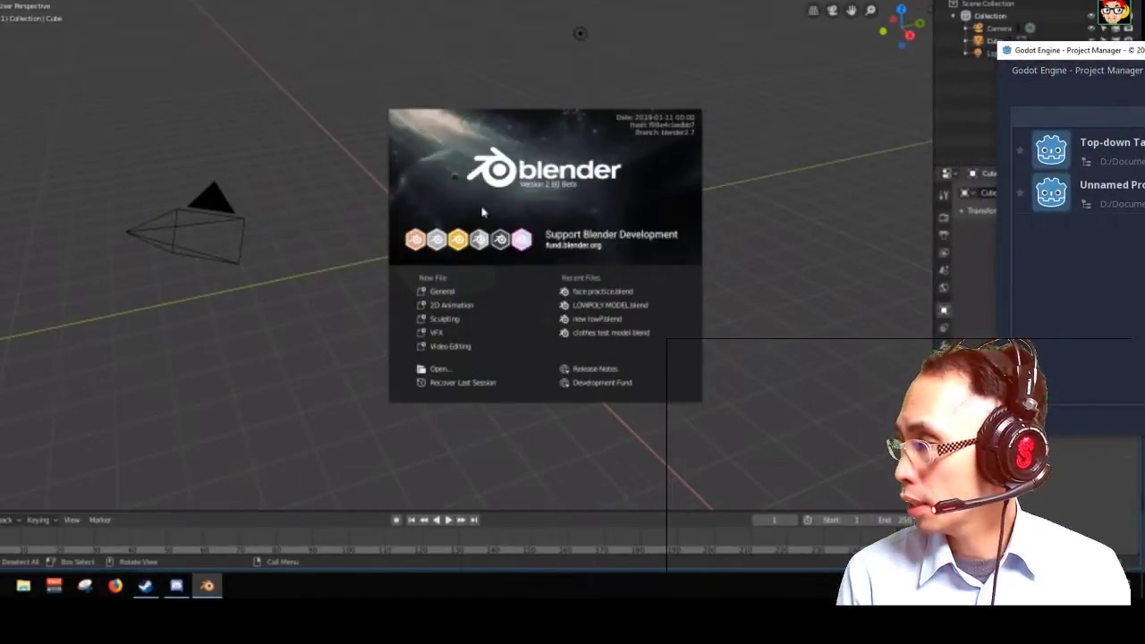
pyautogui.click(483, 212)
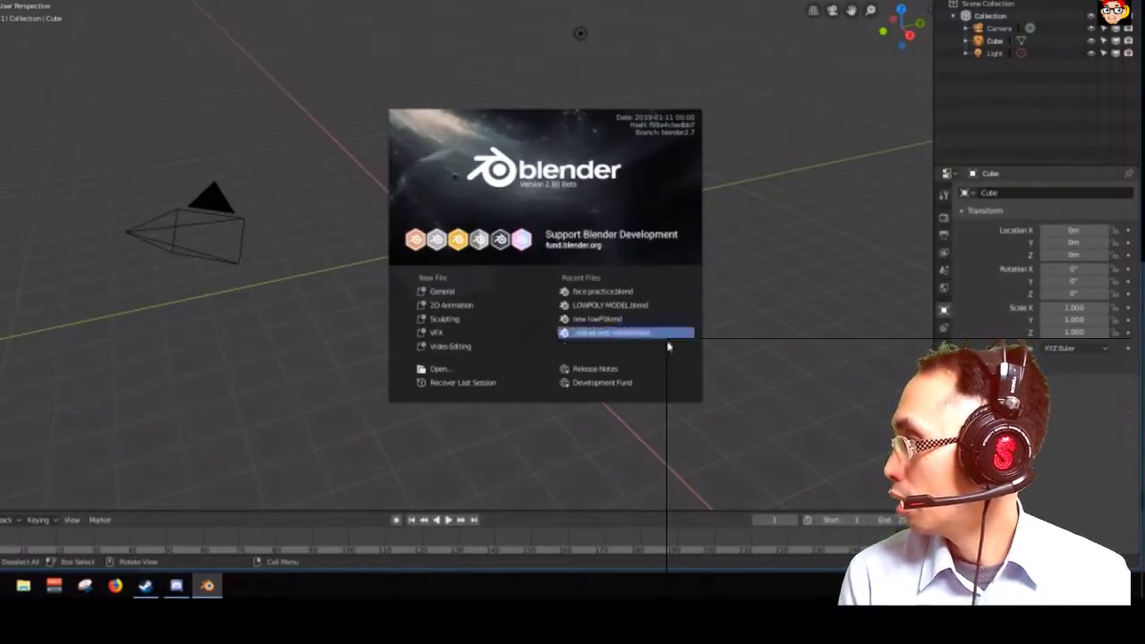
# Open the recent file LOWPOLY MODEL.blend and leave the camera view to show the armoured character in free perspective
pyautogui.click(631, 306)
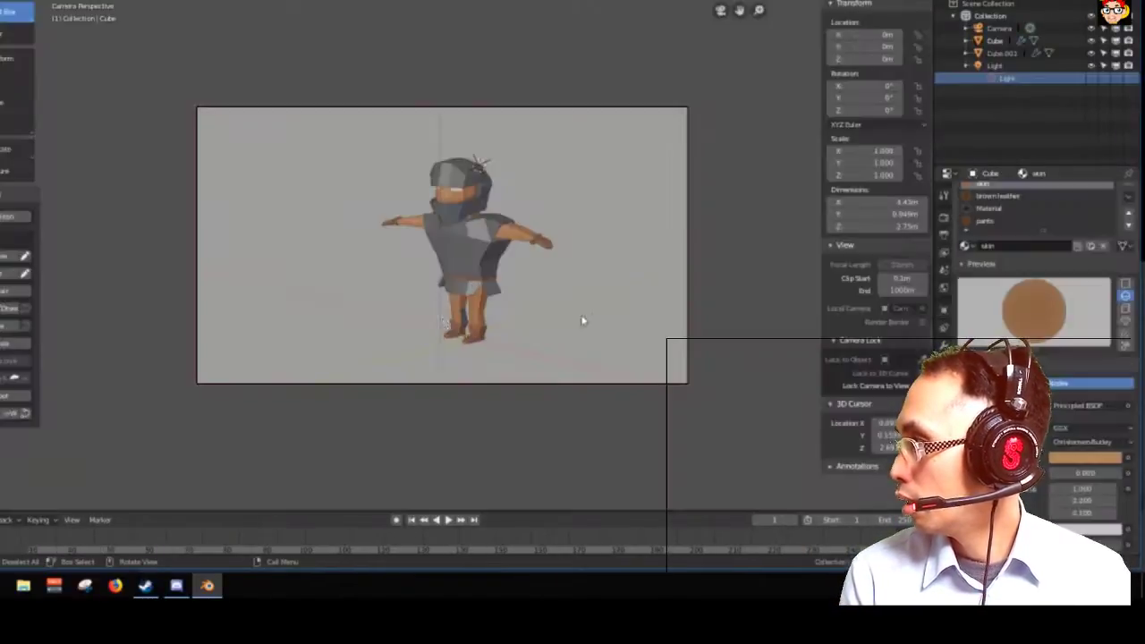
pyautogui.scroll(2, 502, 305)
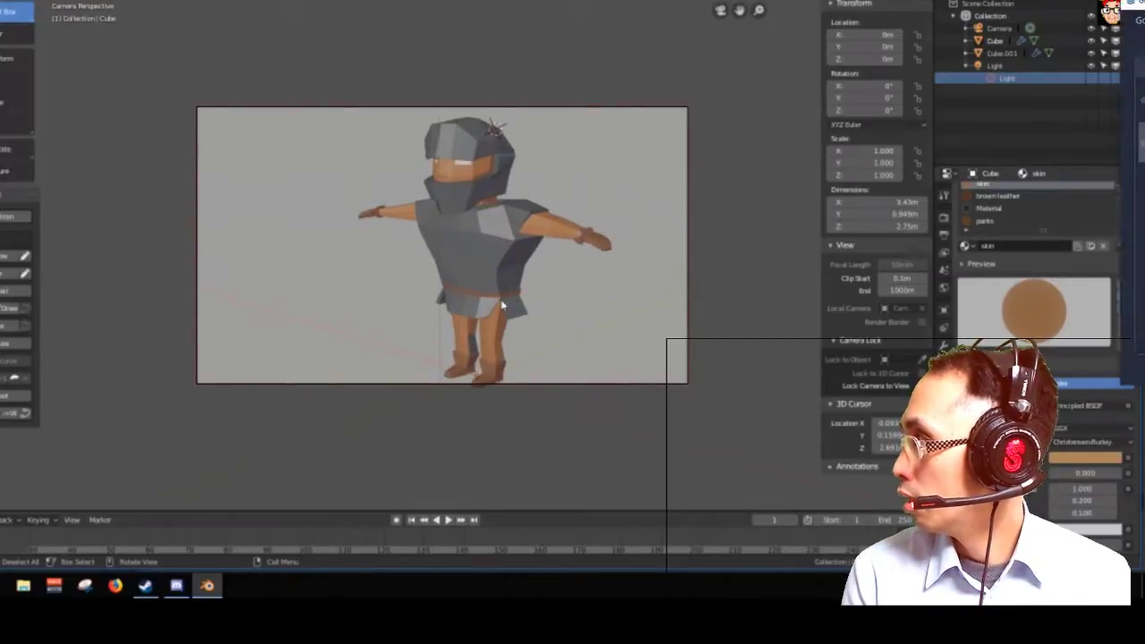
pyautogui.scroll(3, 539, 298)
pyautogui.scroll(-2, 537, 300)
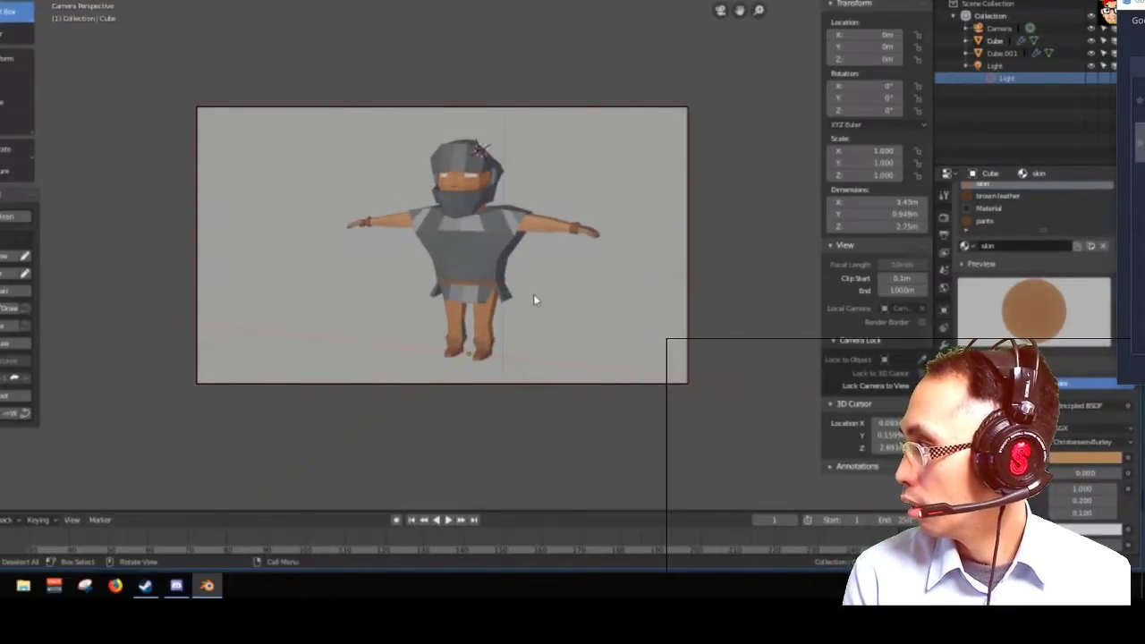
pyautogui.press('KP_0')
pyautogui.moveTo(533, 294); pyautogui.dragTo(492, 177, button='middle')
# Select the character's helmet and move it off the head to about X -1.52 m, Y -1.38 m, Z -0.42 m
pyautogui.click(490, 177)
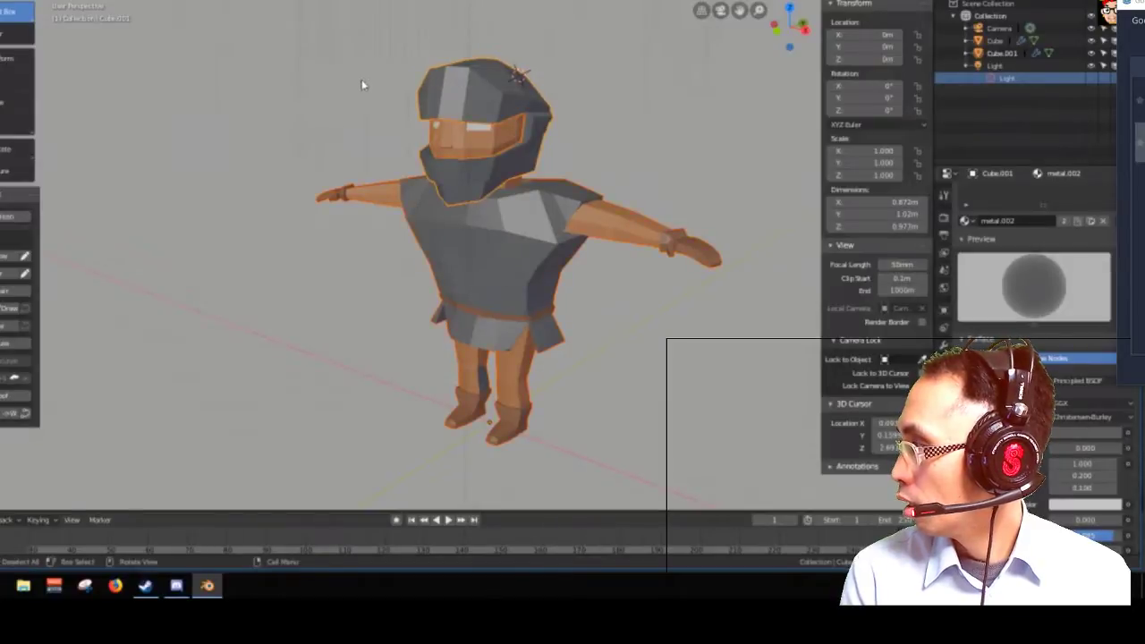
pyautogui.click(330, 195)
pyautogui.click(314, 301)
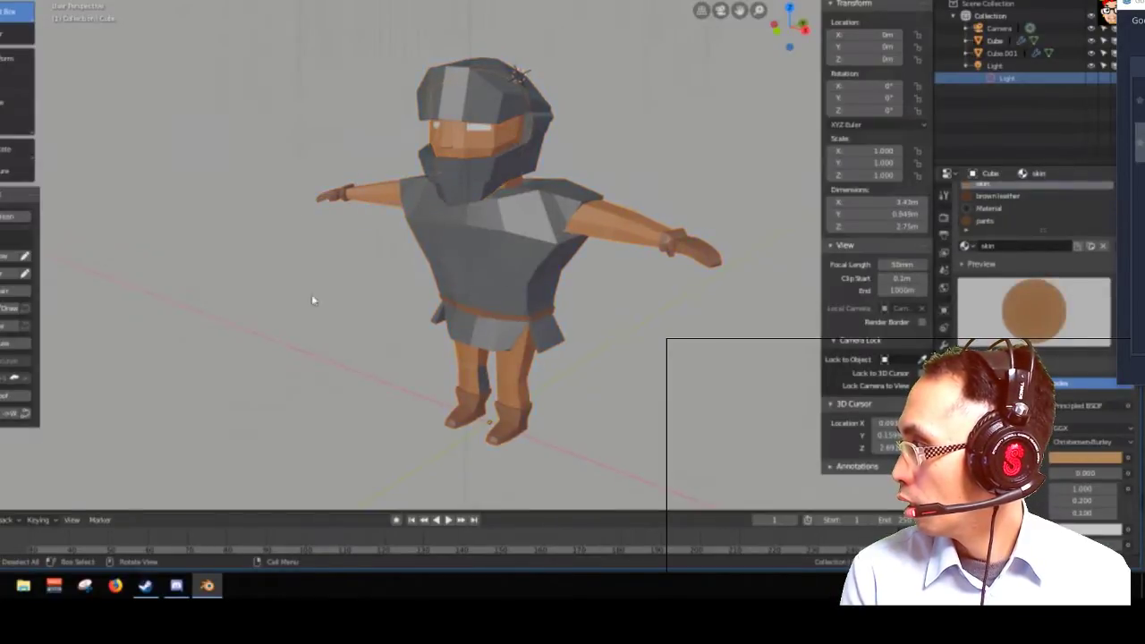
pyautogui.click(467, 93)
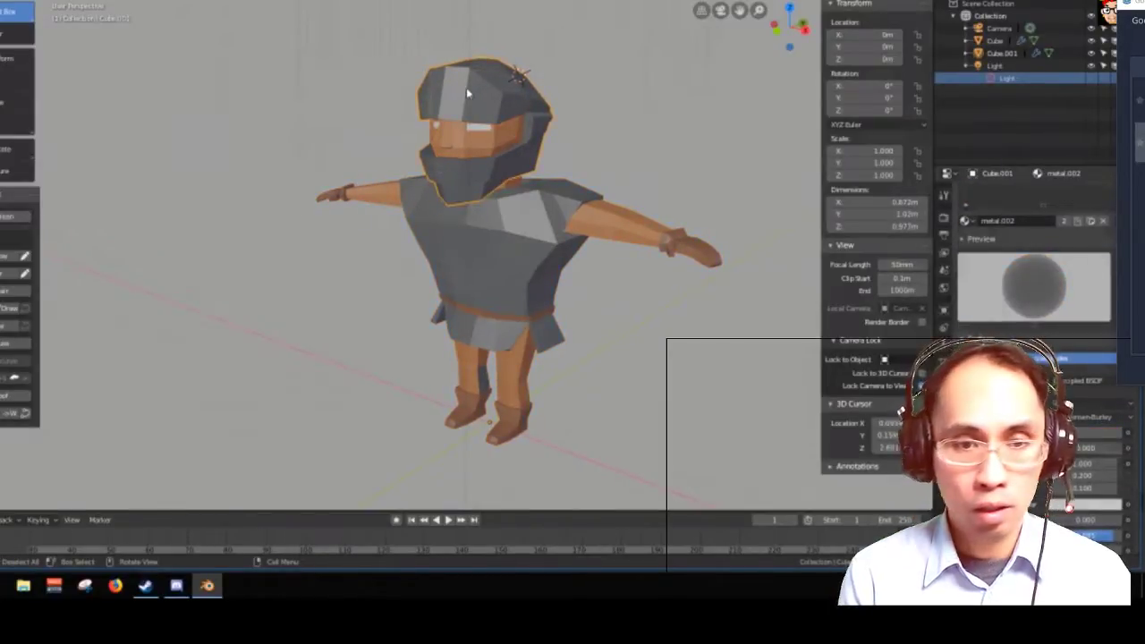
pyautogui.press('g')
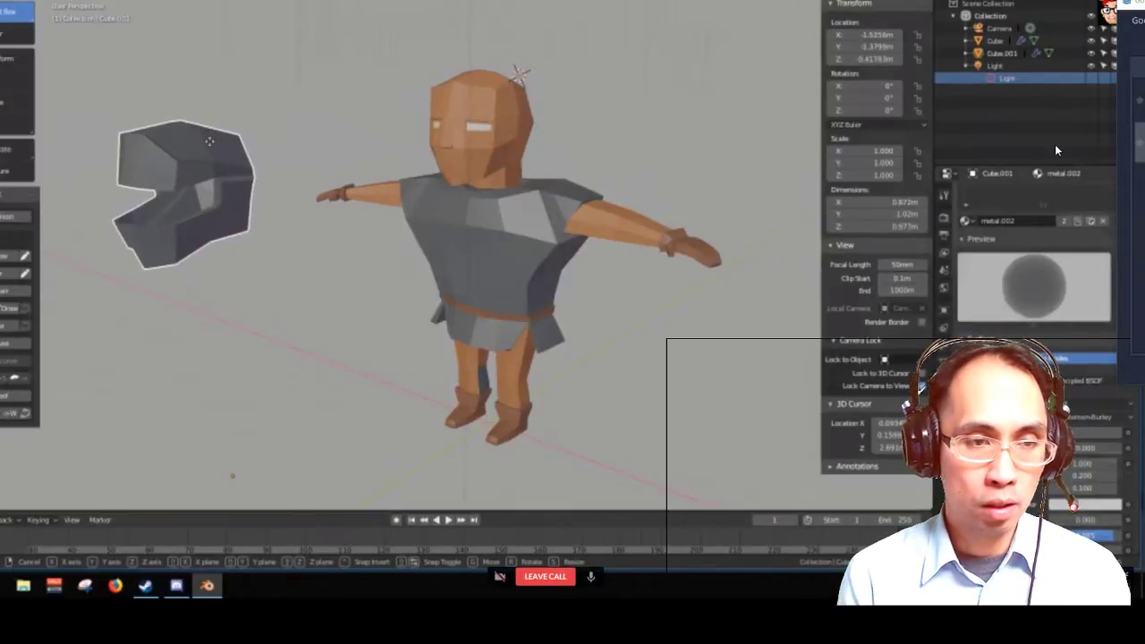
pyautogui.click(215, 153)
# Examine the character's uncovered head and low-poly body beside the detached helmet from several angles and distances
pyautogui.moveTo(493, 263); pyautogui.dragTo(605, 171, button='middle')
pyautogui.scroll(5, 521, 165)
pyautogui.scroll(-5, 521, 165)
pyautogui.moveTo(521, 164); pyautogui.dragTo(401, 95, button='middle')
pyautogui.scroll(3, 385, 81)
pyautogui.scroll(-5, 394, 106)
pyautogui.scroll(3, 488, 106)
pyautogui.scroll(3, 349, 66)
pyautogui.moveTo(349, 65); pyautogui.dragTo(402, 77, button='middle')
pyautogui.scroll(-5, 536, 188)
pyautogui.moveTo(481, 188); pyautogui.dragTo(541, 193, button='middle')
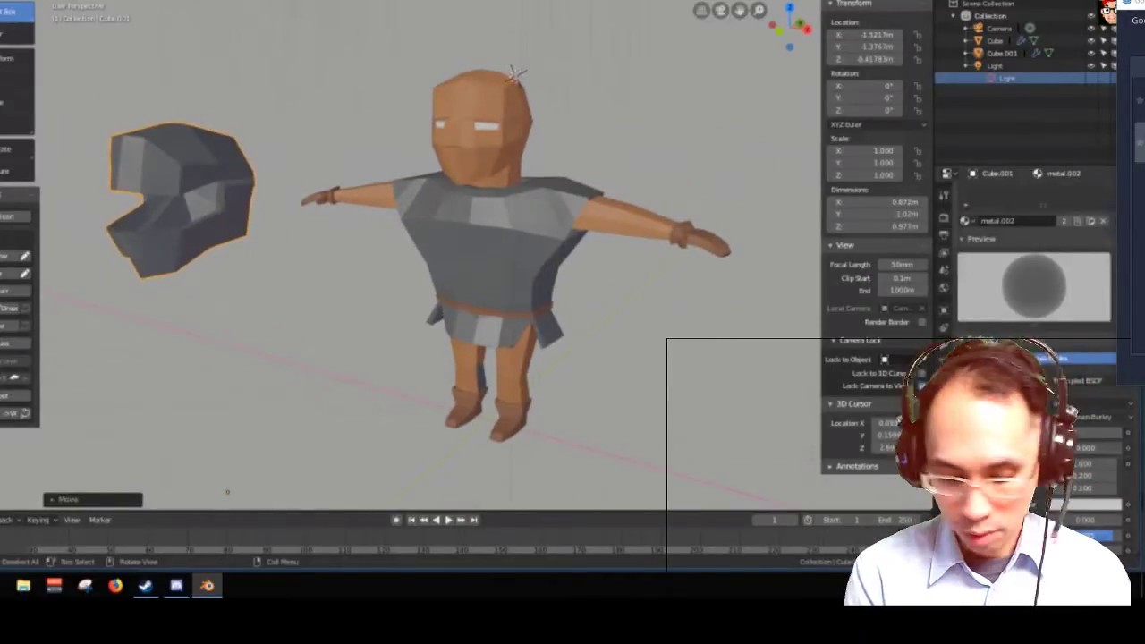
# Examine the detached helmet beside the bare-headed character from the side and the front
pyautogui.moveTo(380, 174); pyautogui.dragTo(337, 158, button='middle')
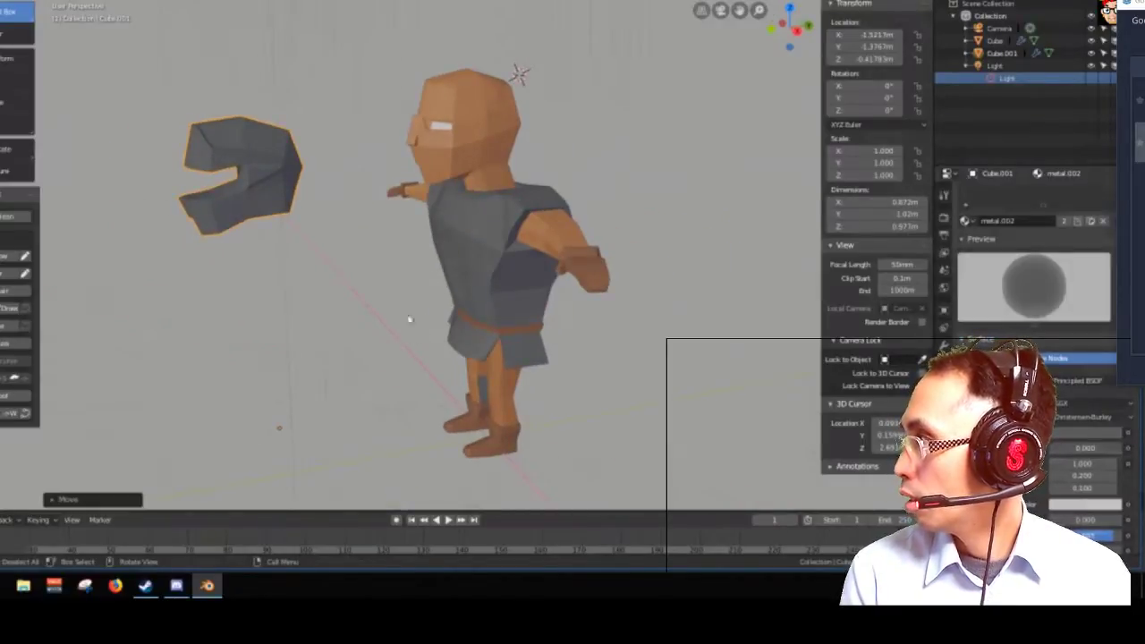
pyautogui.moveTo(342, 418); pyautogui.dragTo(307, 457, button='middle')
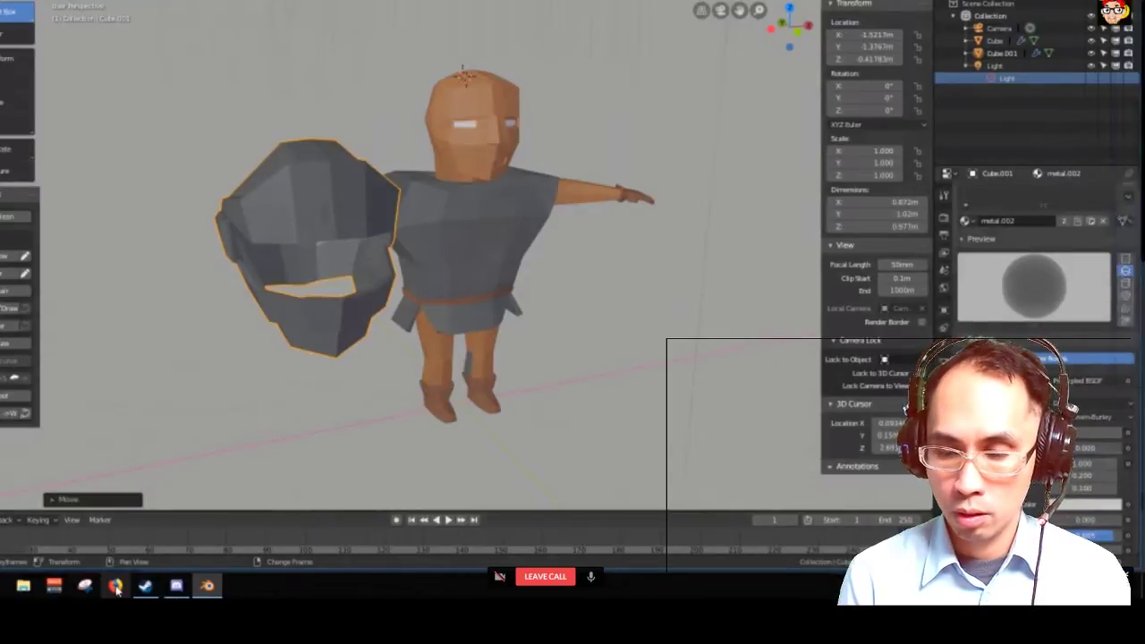
# Leave the full-screen call view in Discord, check the caller's volume options, and return to the shared Blender screen
pyautogui.press('Escape')
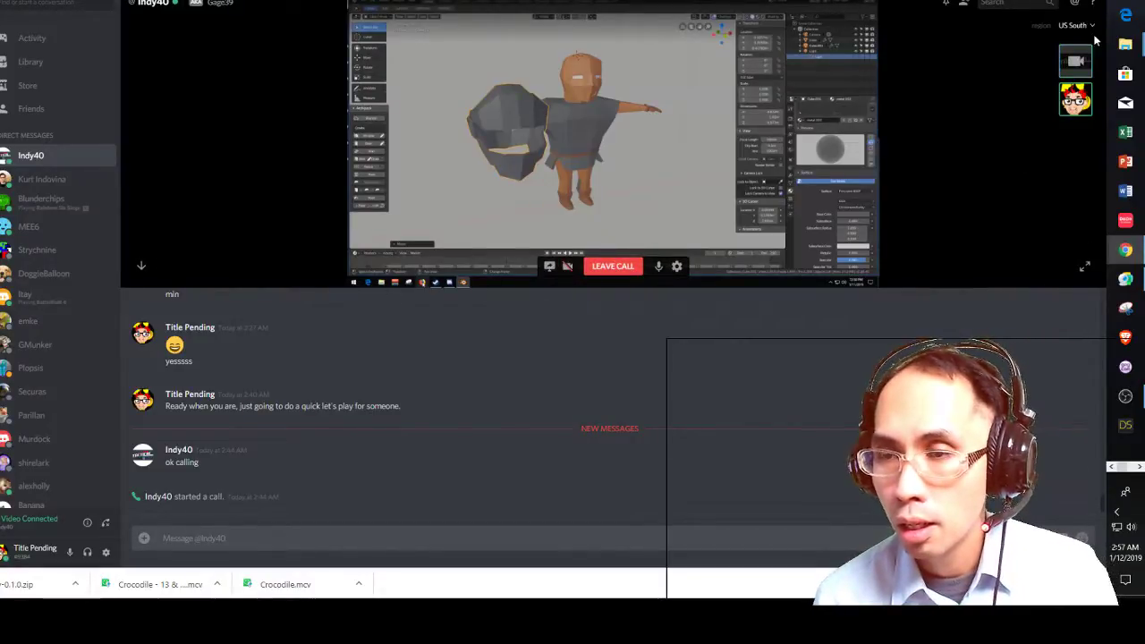
pyautogui.rightClick(186, 114)
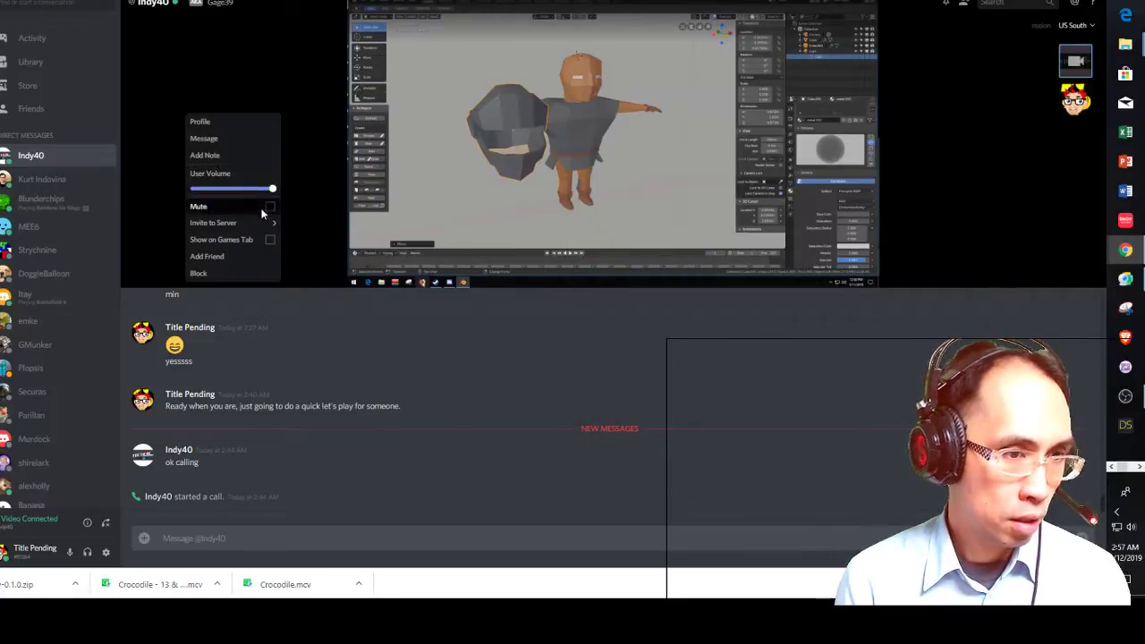
pyautogui.click(199, 90)
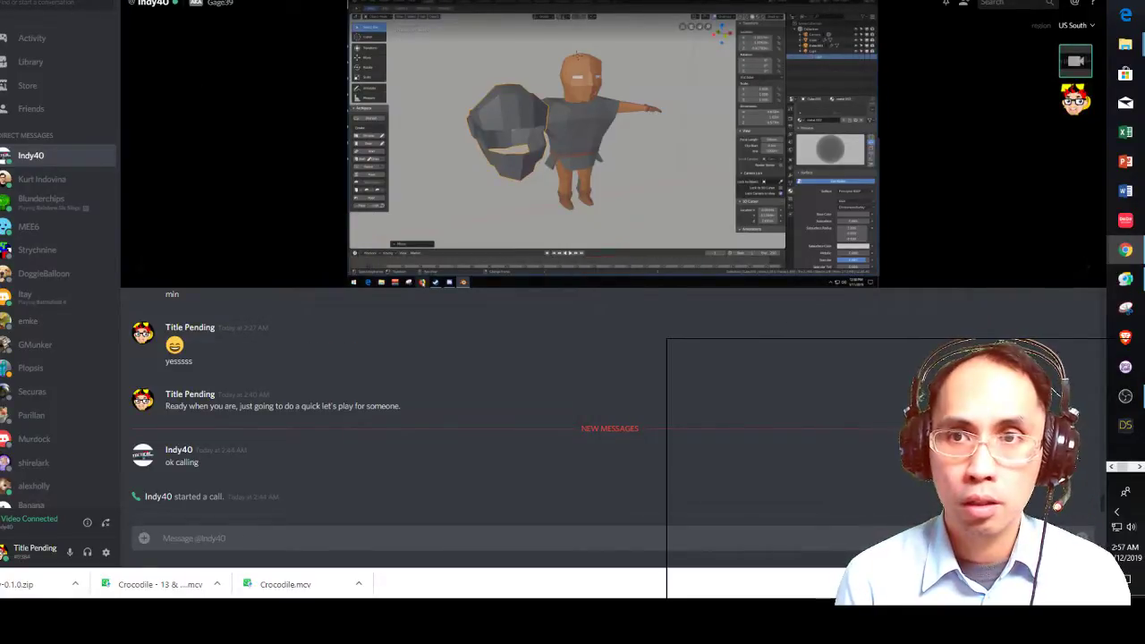
pyautogui.moveTo(358, 0); pyautogui.dragTo(1144, 8)
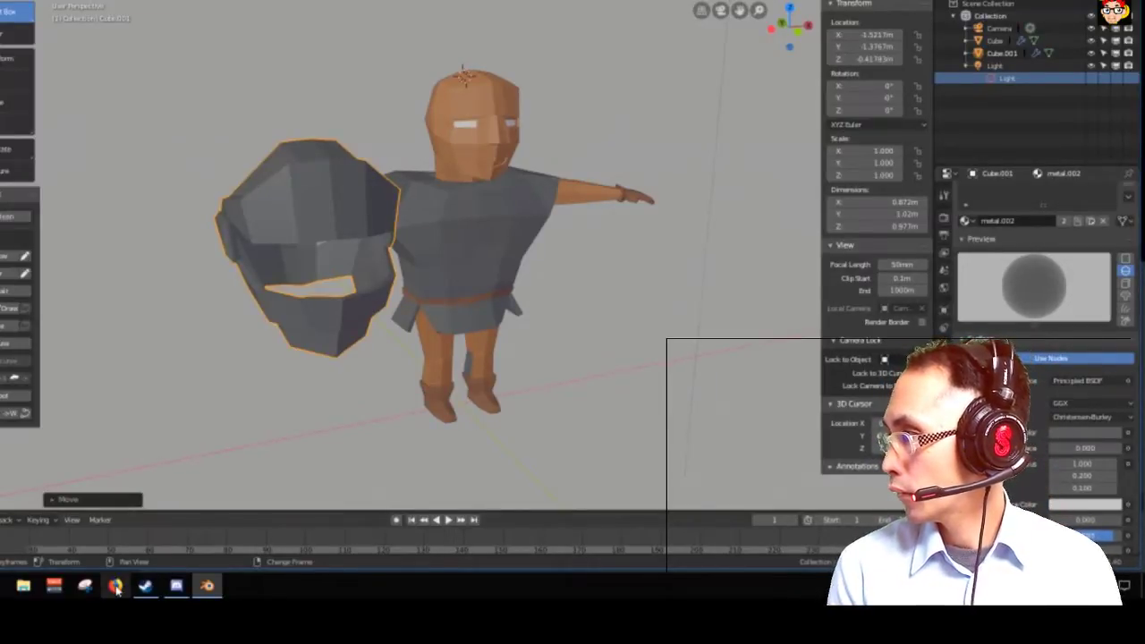
# Select the character's body mesh instead of the detached helmet
pyautogui.moveTo(506, 328); pyautogui.dragTo(483, 250, button='middle')
pyautogui.scroll(3, 475, 217)
pyautogui.scroll(-2, 511, 199)
pyautogui.scroll(3, 513, 199)
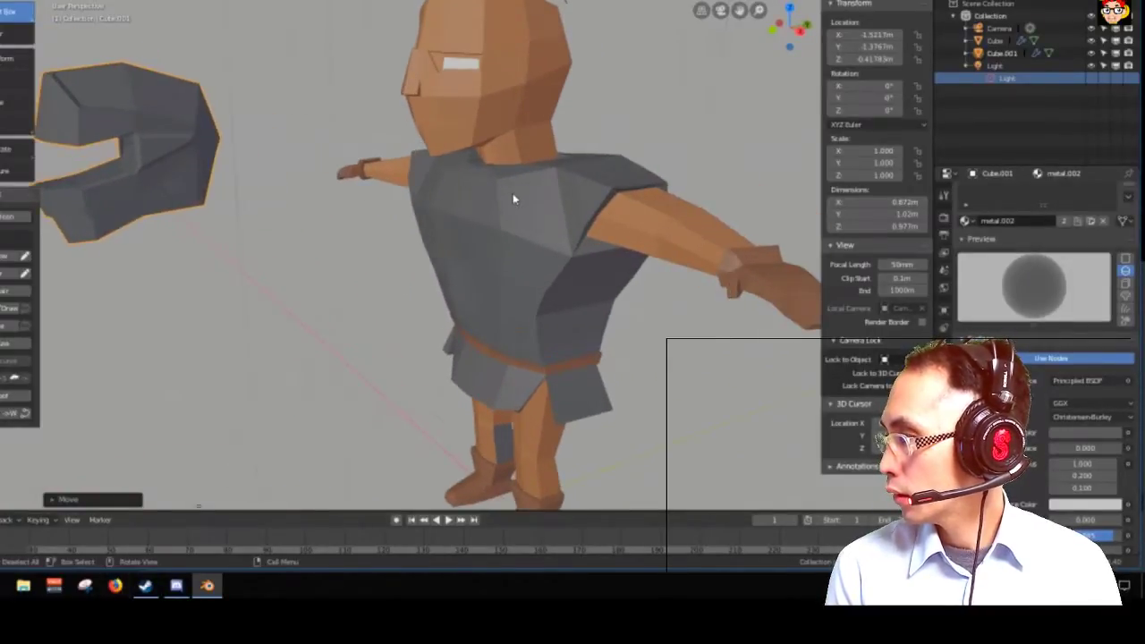
pyautogui.scroll(-1, 528, 198)
pyautogui.click(488, 214)
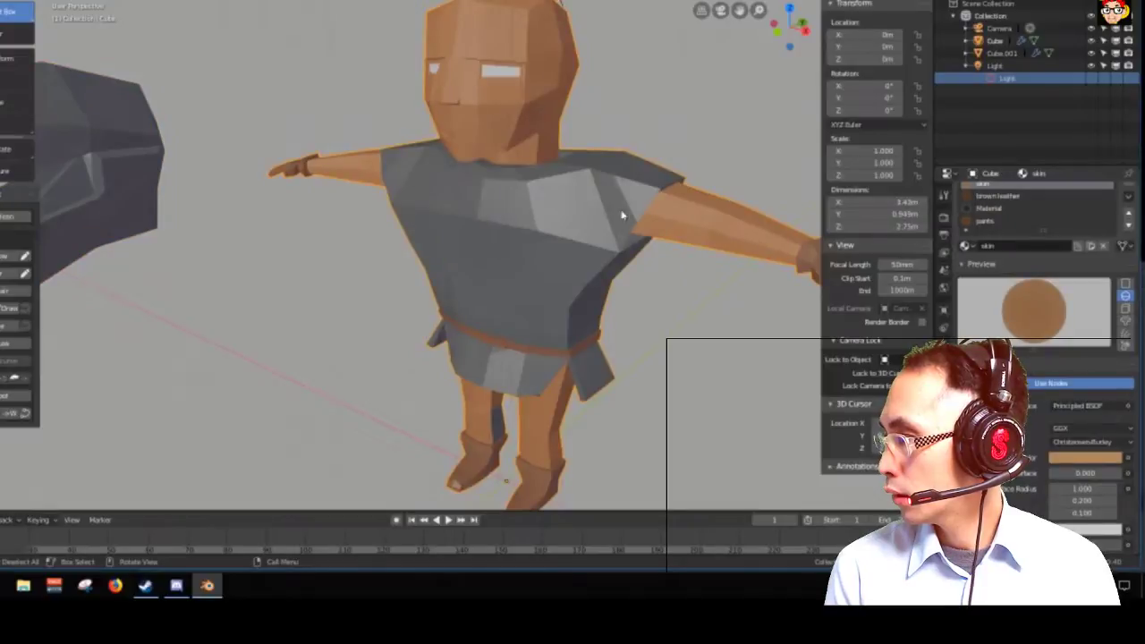
# Inspect the body's face layout around the torso and head in Edit Mode, and return to Object Mode
pyautogui.scroll(-1, 537, 225)
pyautogui.moveTo(549, 230); pyautogui.dragTo(523, 223, button='middle')
pyautogui.scroll(2, 555, 253)
pyautogui.scroll(-2, 563, 253)
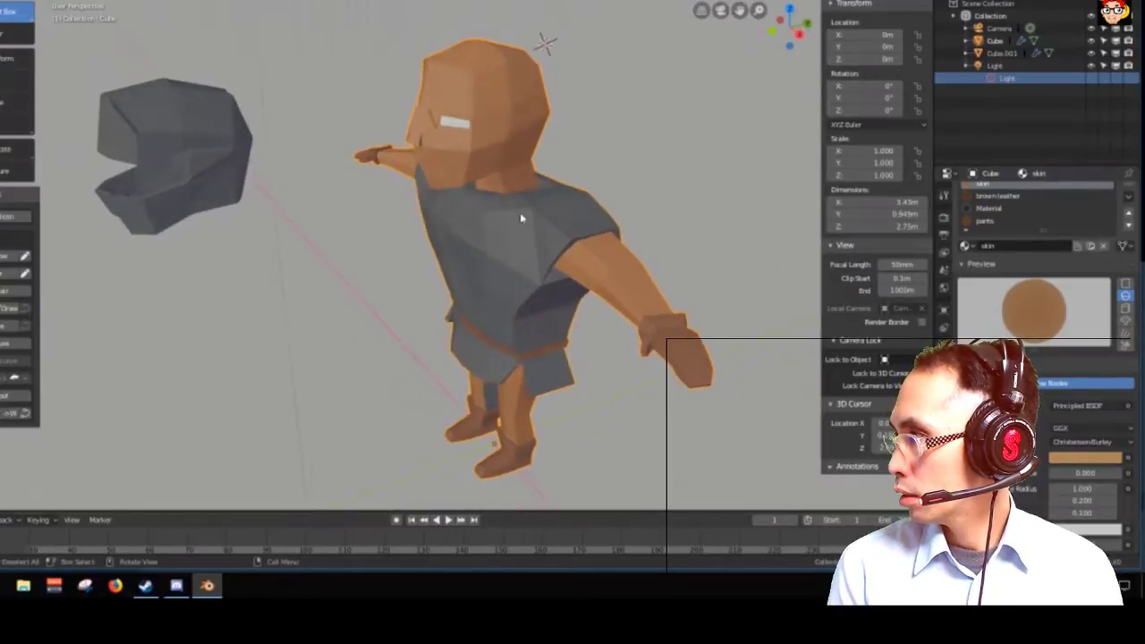
pyautogui.press('Tab')
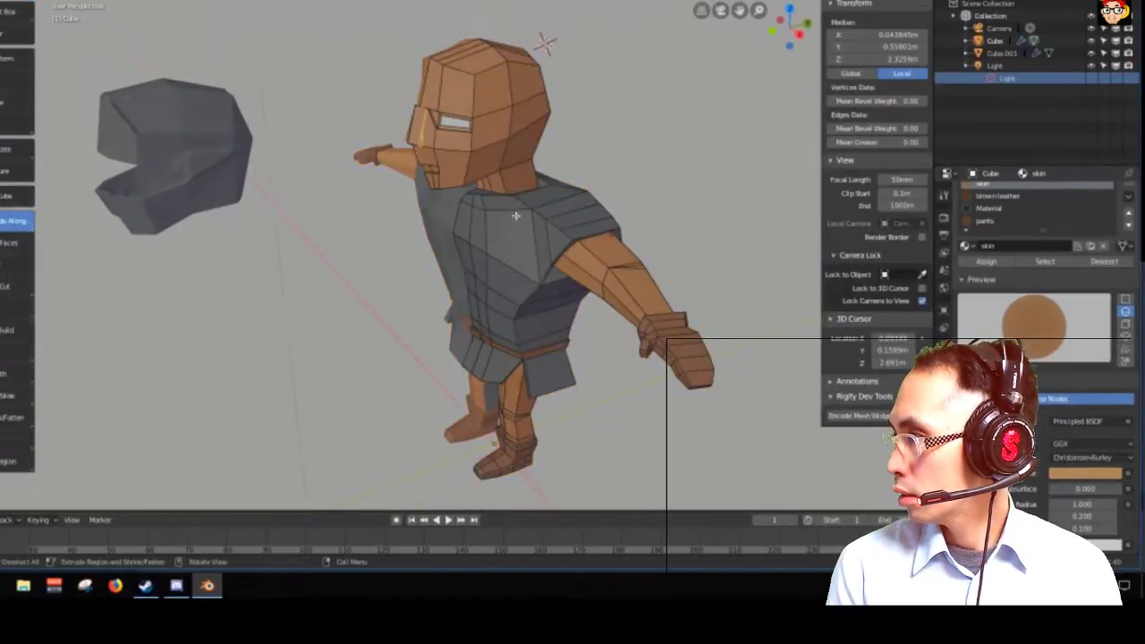
pyautogui.moveTo(544, 226); pyautogui.dragTo(468, 285, button='middle')
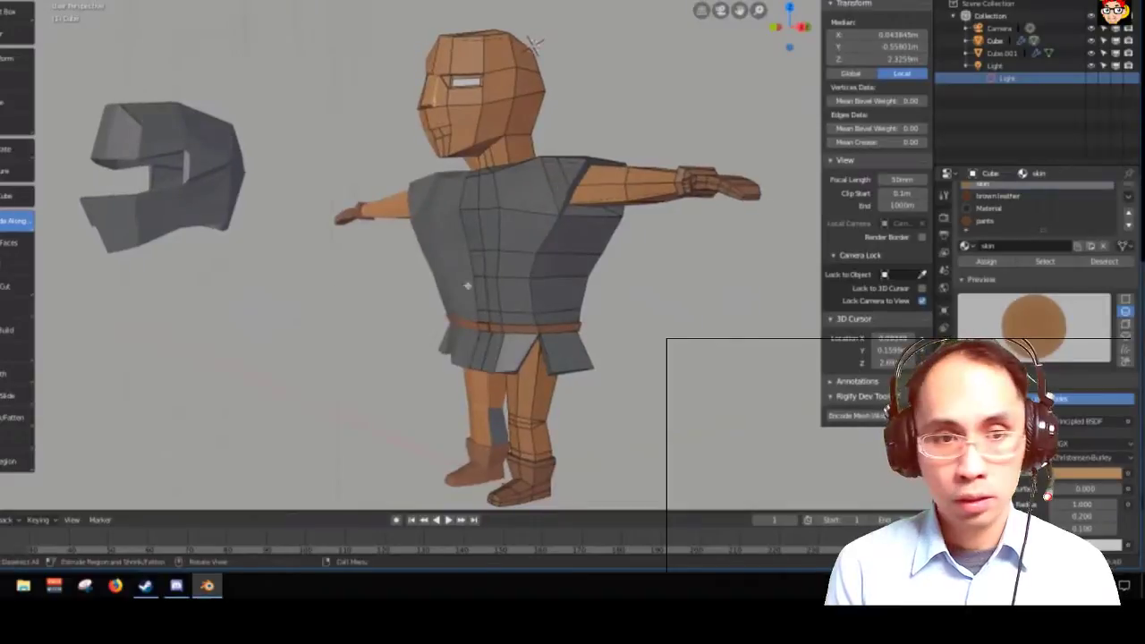
pyautogui.scroll(4, 510, 255)
pyautogui.moveTo(529, 259); pyautogui.dragTo(535, 287, button='middle')
pyautogui.scroll(-4, 493, 252)
pyautogui.scroll(-4, 535, 287)
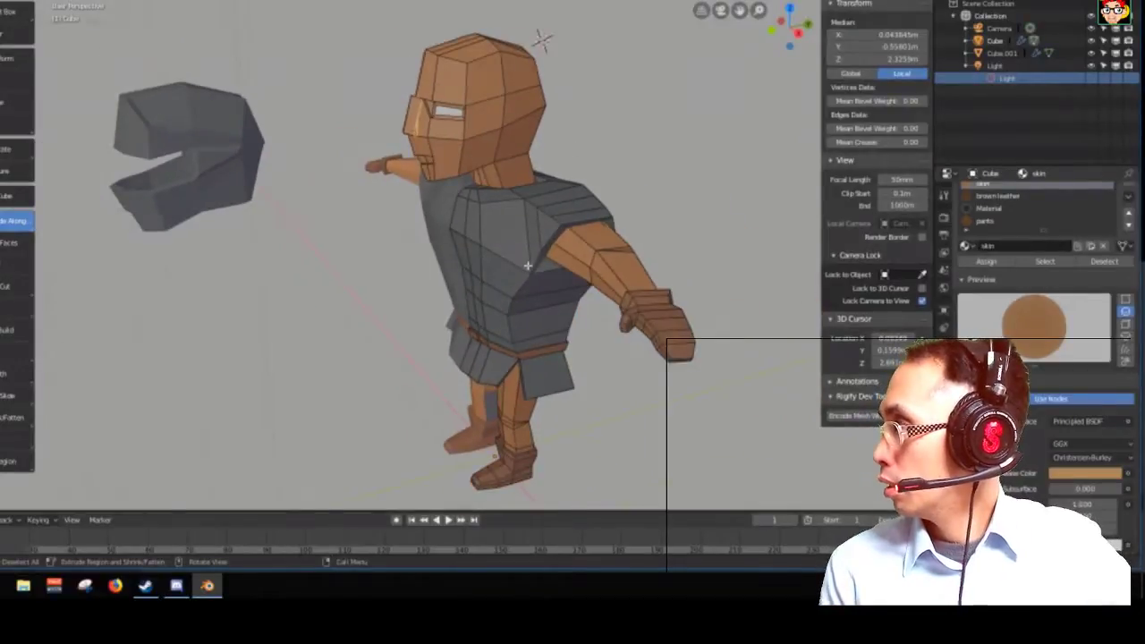
pyautogui.scroll(3, 509, 266)
pyautogui.press('Tab')
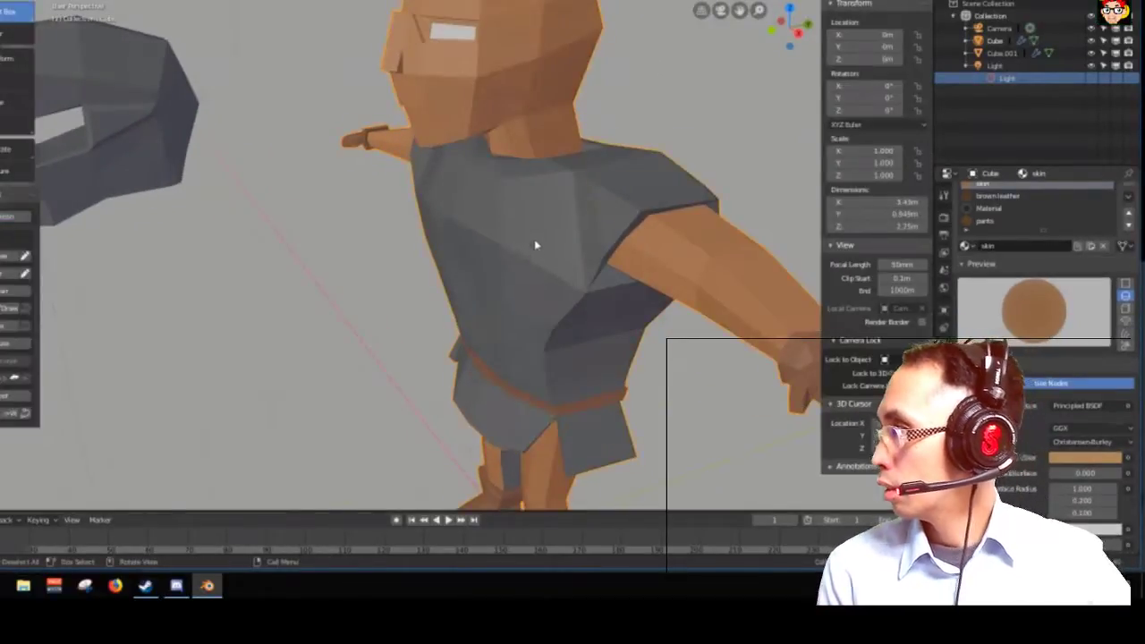
# Examine the selected character's grey tunic, shoulders and arms in Object Mode from several angles and distances
pyautogui.moveTo(571, 233); pyautogui.dragTo(542, 235, button='middle')
pyautogui.scroll(-4, 530, 238)
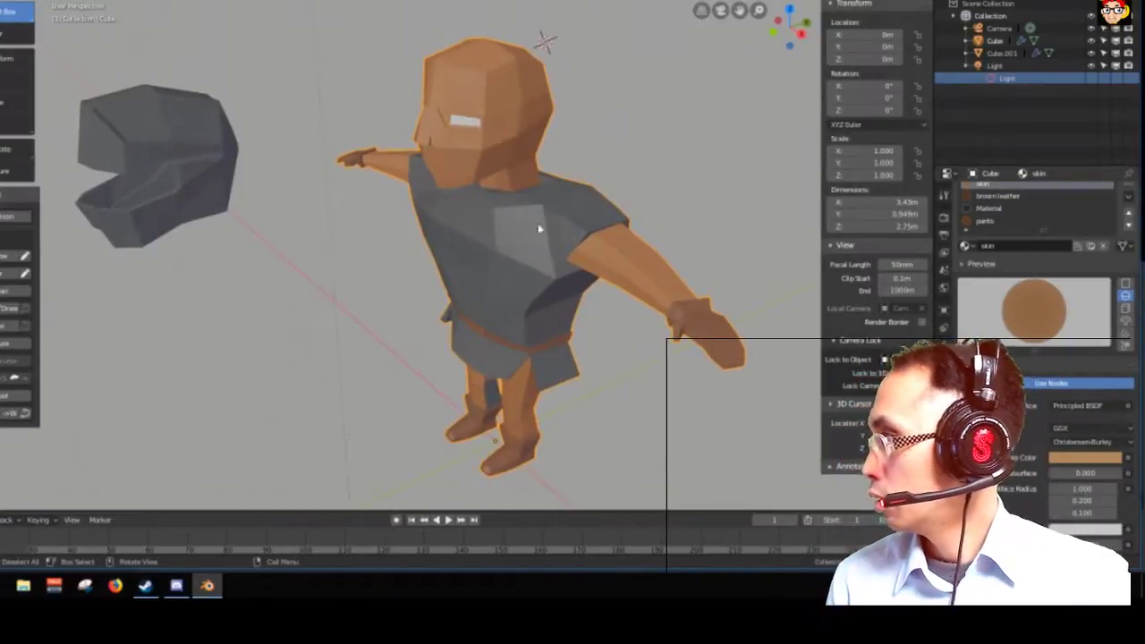
pyautogui.scroll(3, 519, 223)
pyautogui.moveTo(580, 220); pyautogui.dragTo(511, 223, button='middle')
pyautogui.scroll(2, 579, 212)
pyautogui.moveTo(580, 212); pyautogui.dragTo(578, 225, button='middle')
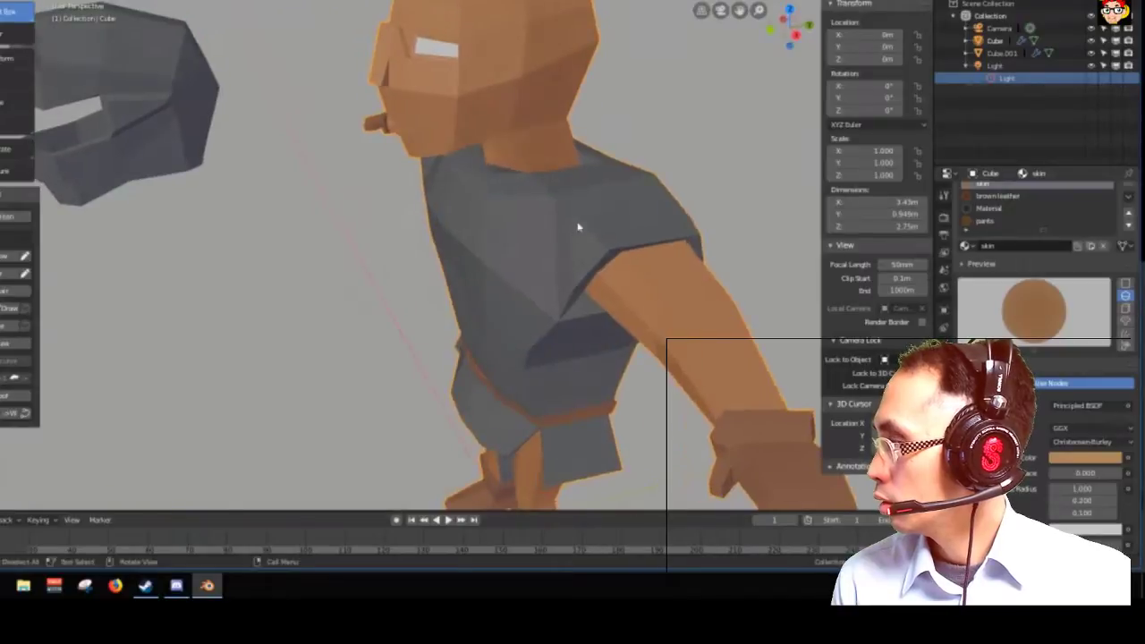
pyautogui.scroll(2, 576, 231)
pyautogui.scroll(-2, 577, 228)
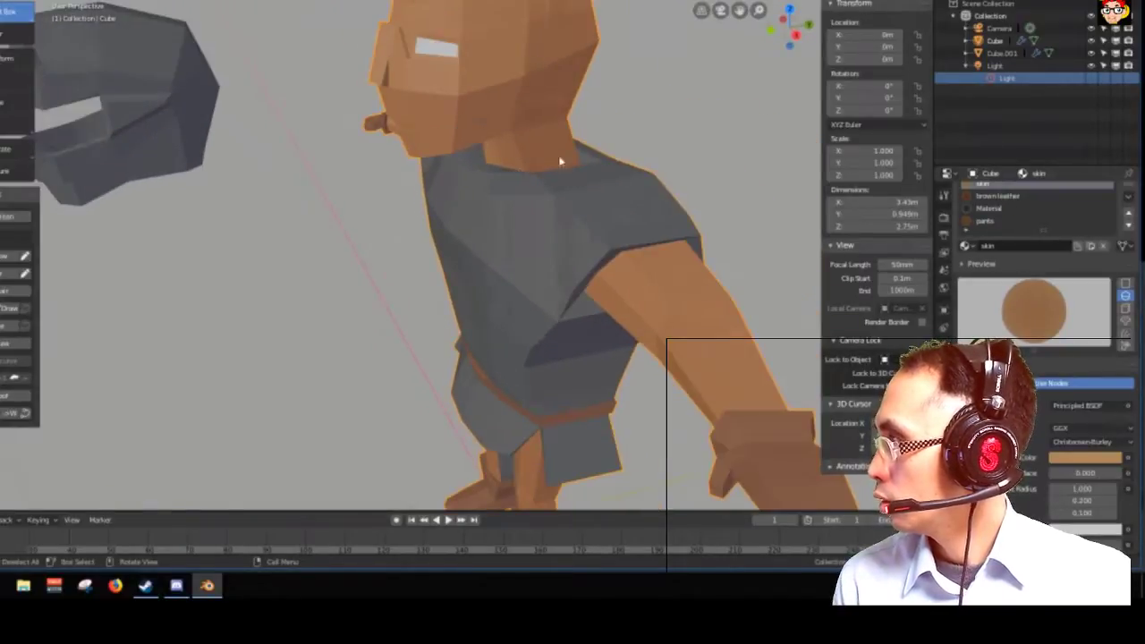
pyautogui.moveTo(545, 192); pyautogui.dragTo(581, 199, button='middle')
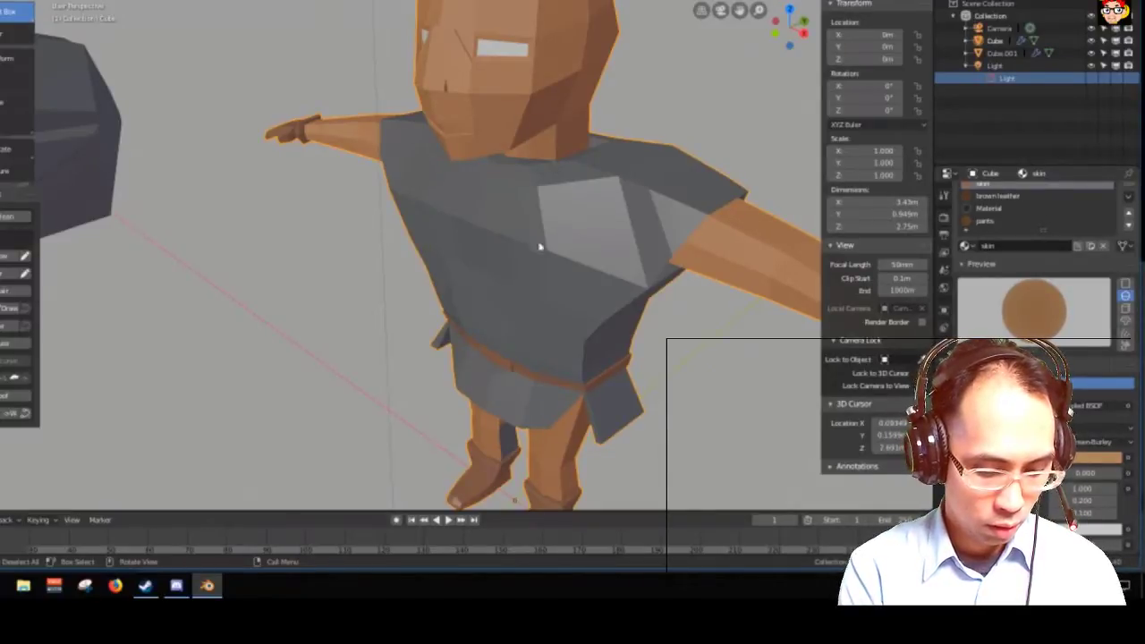
pyautogui.scroll(2, 531, 260)
pyautogui.scroll(-3, 529, 265)
pyautogui.scroll(-3, 573, 240)
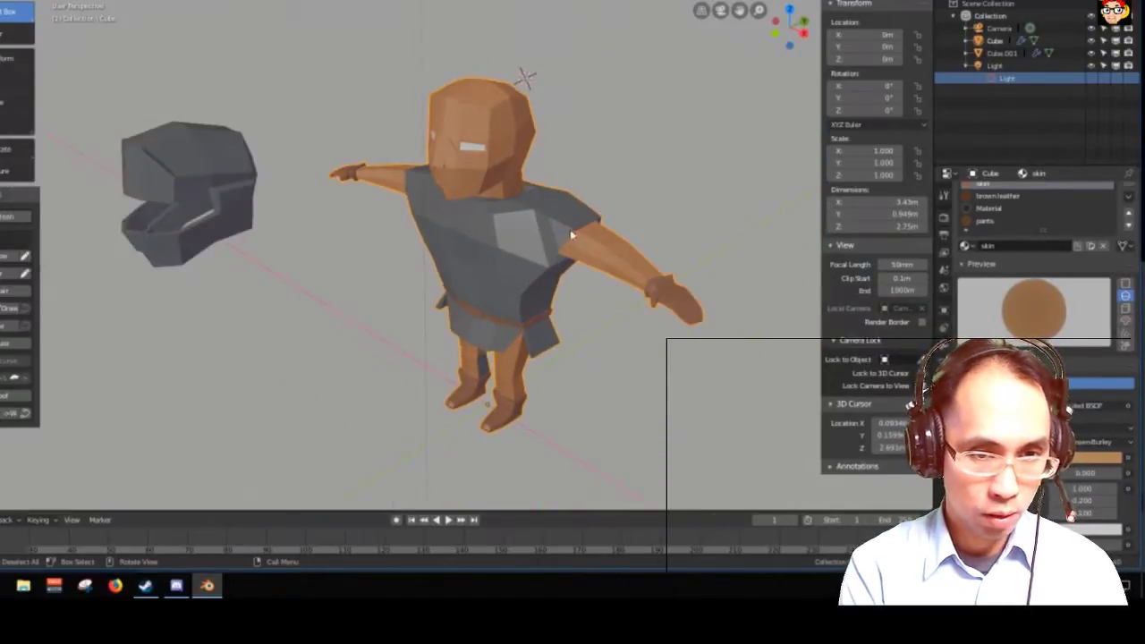
pyautogui.moveTo(571, 230); pyautogui.dragTo(504, 233, button='middle')
pyautogui.scroll(3, 514, 235)
pyautogui.scroll(-3, 537, 244)
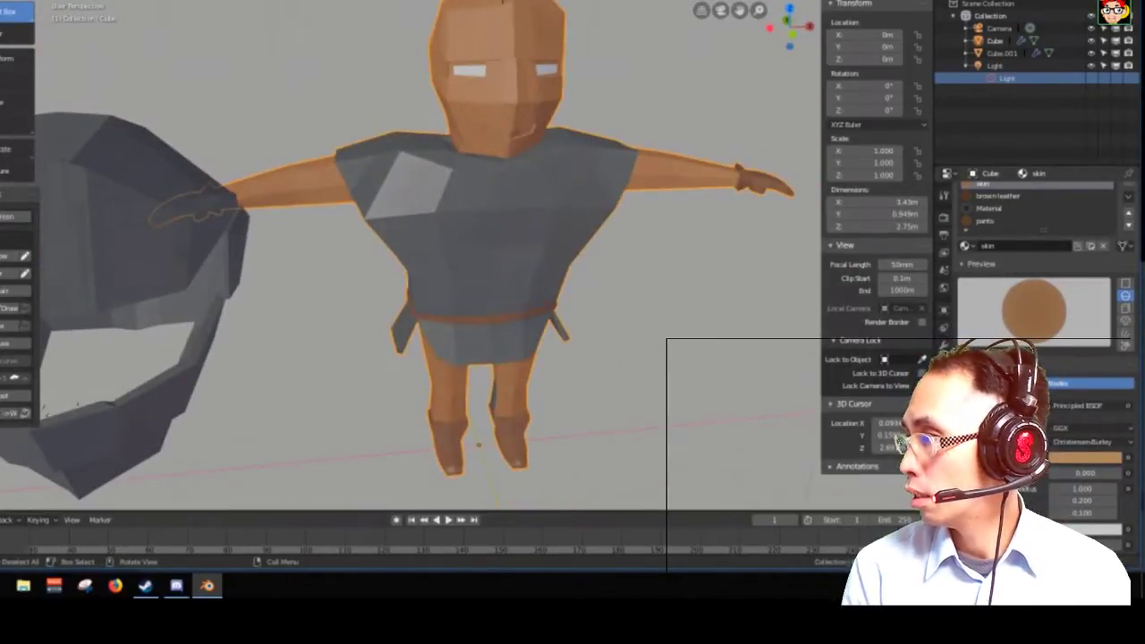
pyautogui.moveTo(337, 200); pyautogui.dragTo(312, 194, button='middle')
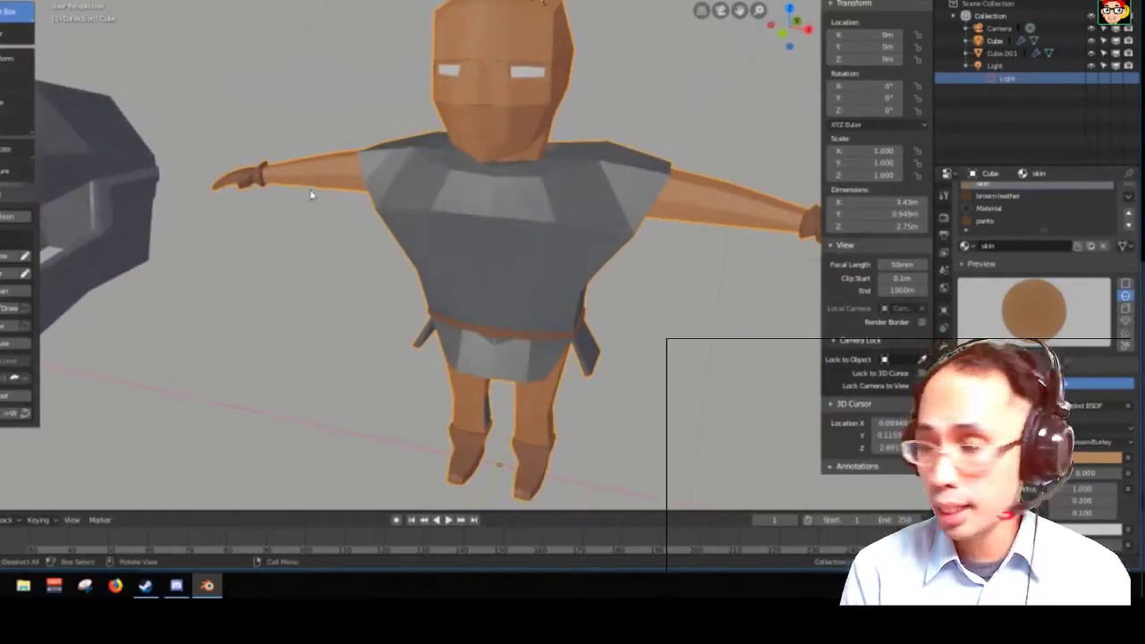
# Open the file clothes test model.blend from the Documents folder
pyautogui.click(1, 1)
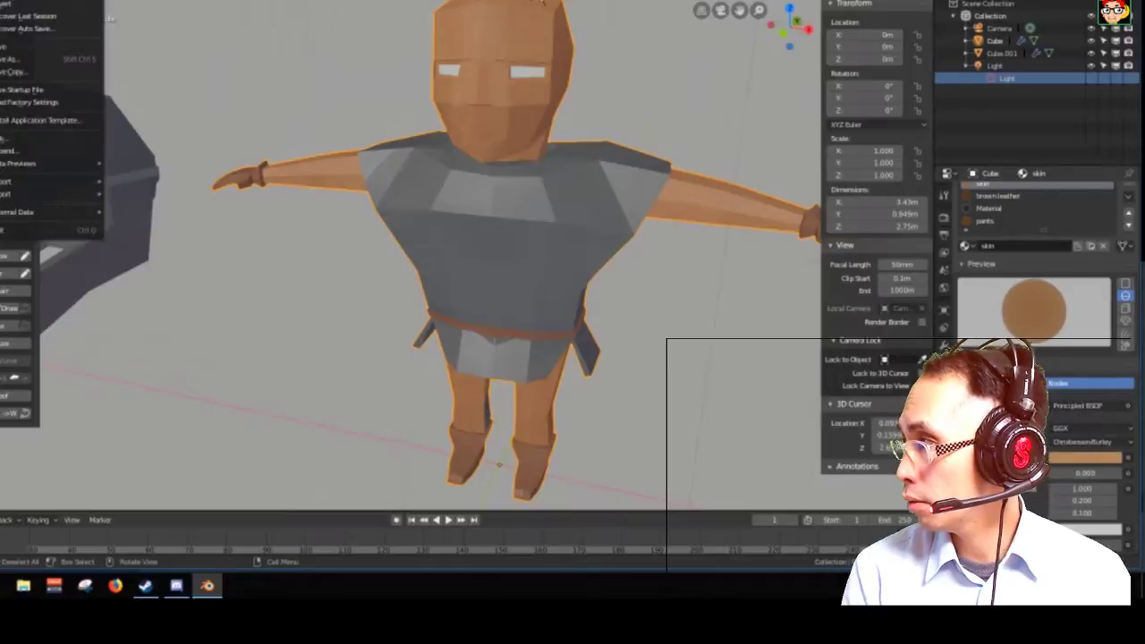
pyautogui.click(18, 1)
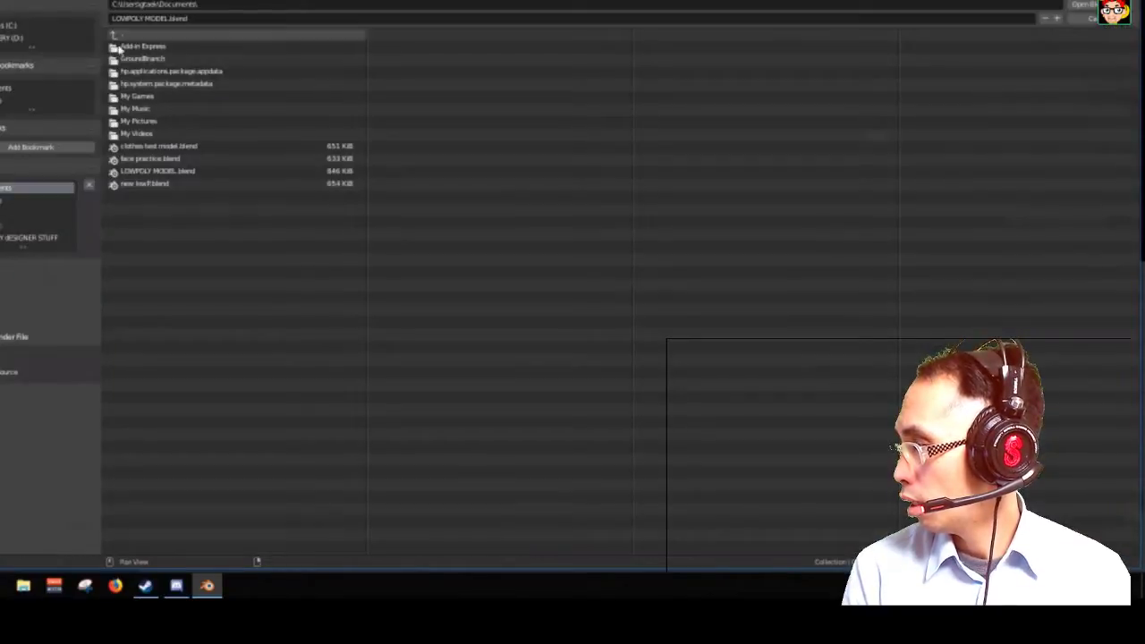
pyautogui.click(177, 149)
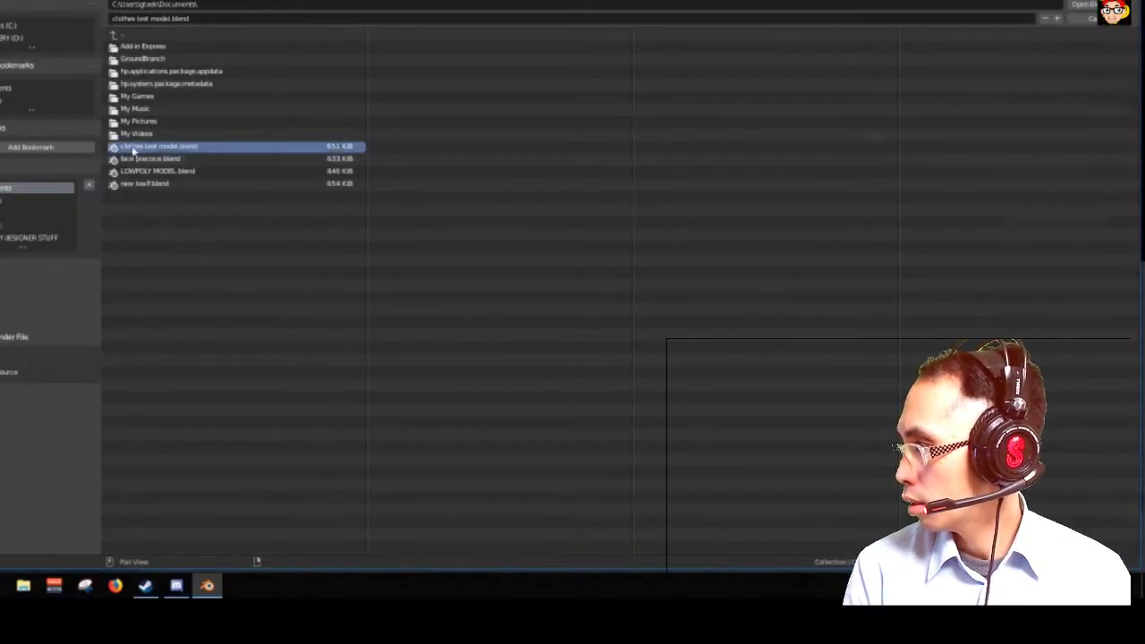
pyautogui.doubleClick(243, 149)
# Examine the long-haired figure's mirrored head and body mesh in Edit Mode, and switch to Object Mode
pyautogui.scroll(-5, 374, 206)
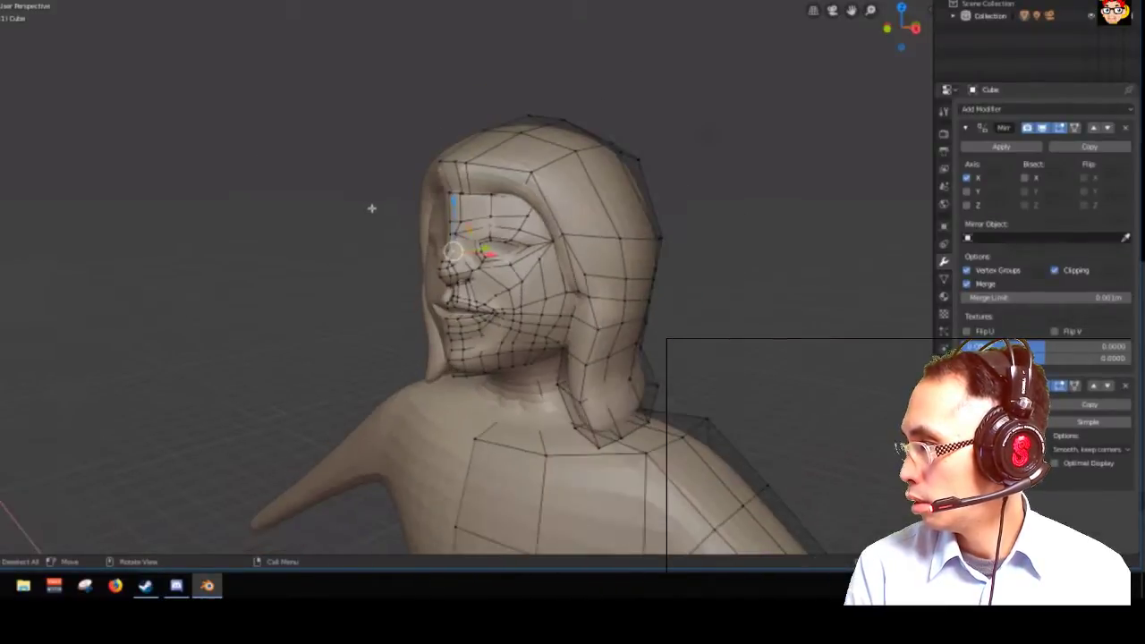
pyautogui.scroll(5, 447, 251)
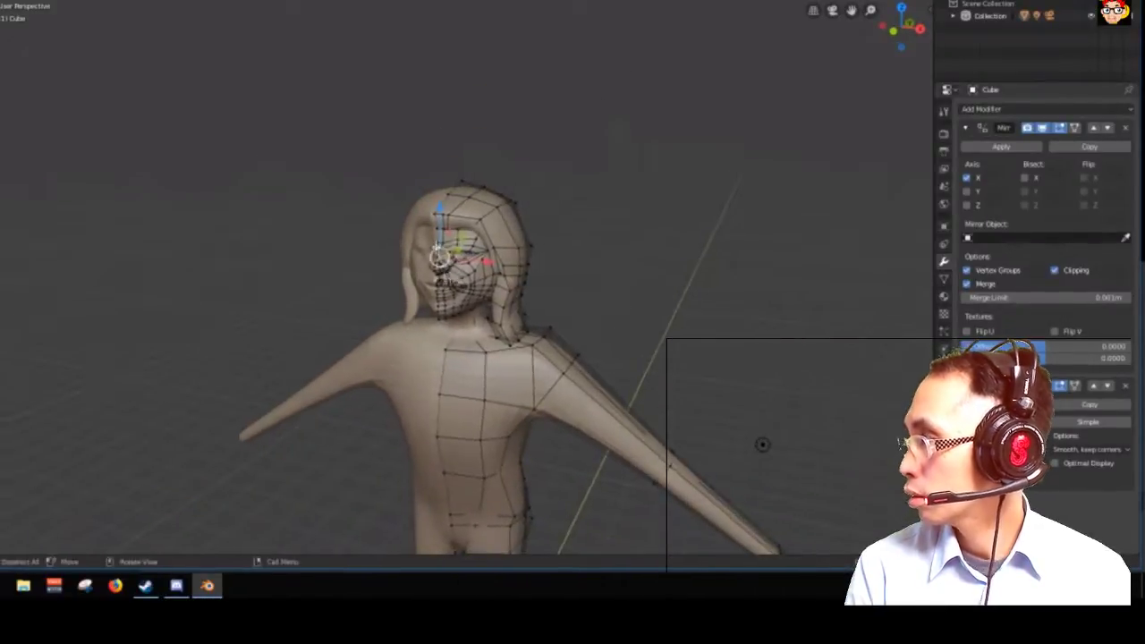
pyautogui.moveTo(519, 215); pyautogui.dragTo(339, 243, button='middle')
pyautogui.scroll(-2, 384, 246)
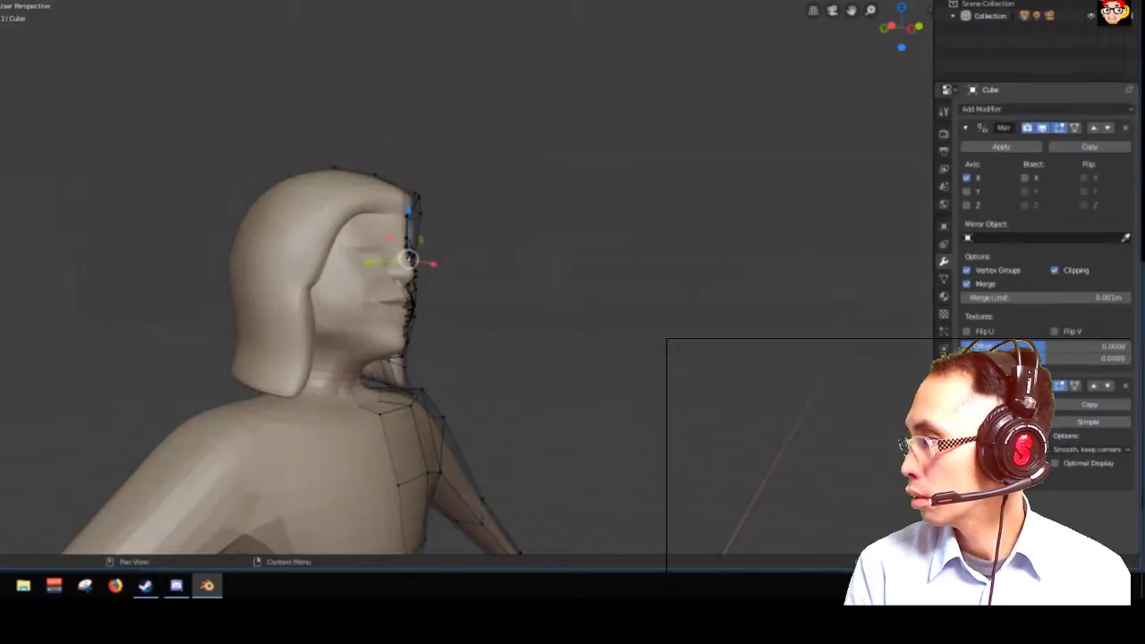
pyautogui.moveTo(641, 357); pyautogui.dragTo(550, 381, button='middle')
pyautogui.scroll(-2, 549, 383)
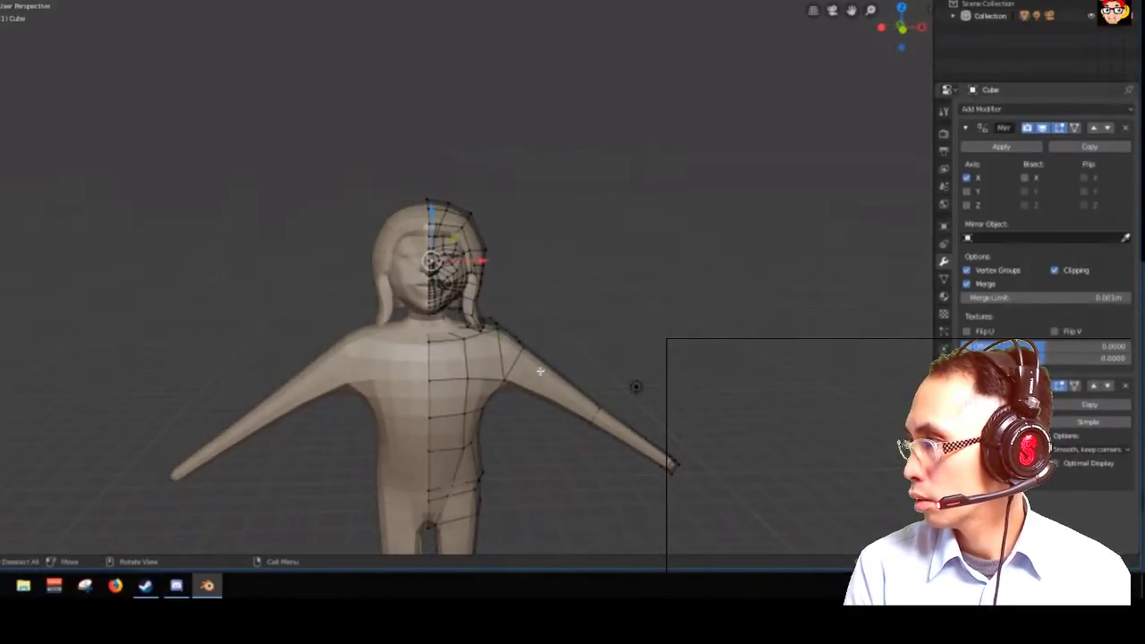
pyautogui.moveTo(635, 386); pyautogui.dragTo(652, 296, button='middle')
pyautogui.press('Tab')
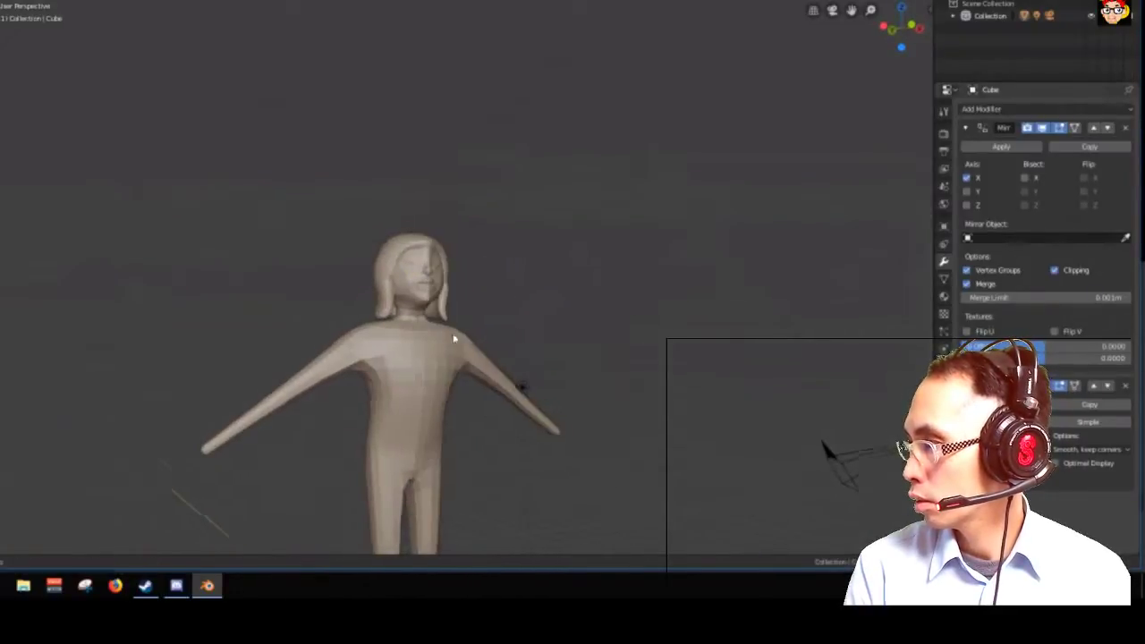
# Inspect the figure's hair, profile and facial features up close, and select the figure
pyautogui.scroll(2, 623, 334)
pyautogui.moveTo(624, 333); pyautogui.dragTo(449, 356, button='middle')
pyautogui.scroll(3, 483, 345)
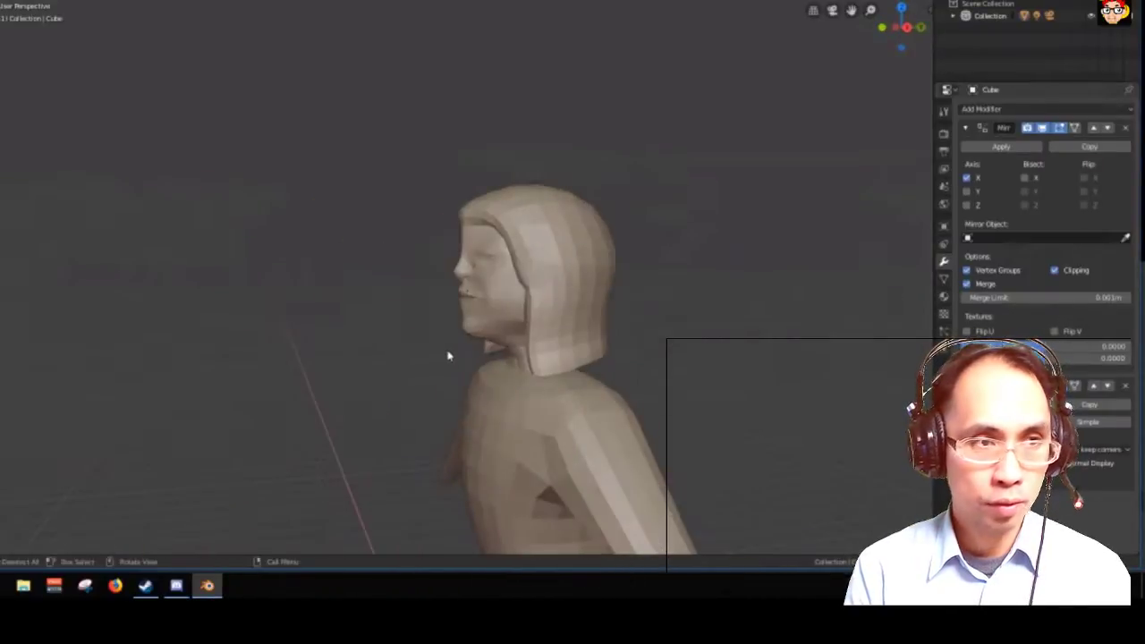
pyautogui.moveTo(428, 253); pyautogui.dragTo(410, 266, button='middle')
pyautogui.scroll(2, 487, 261)
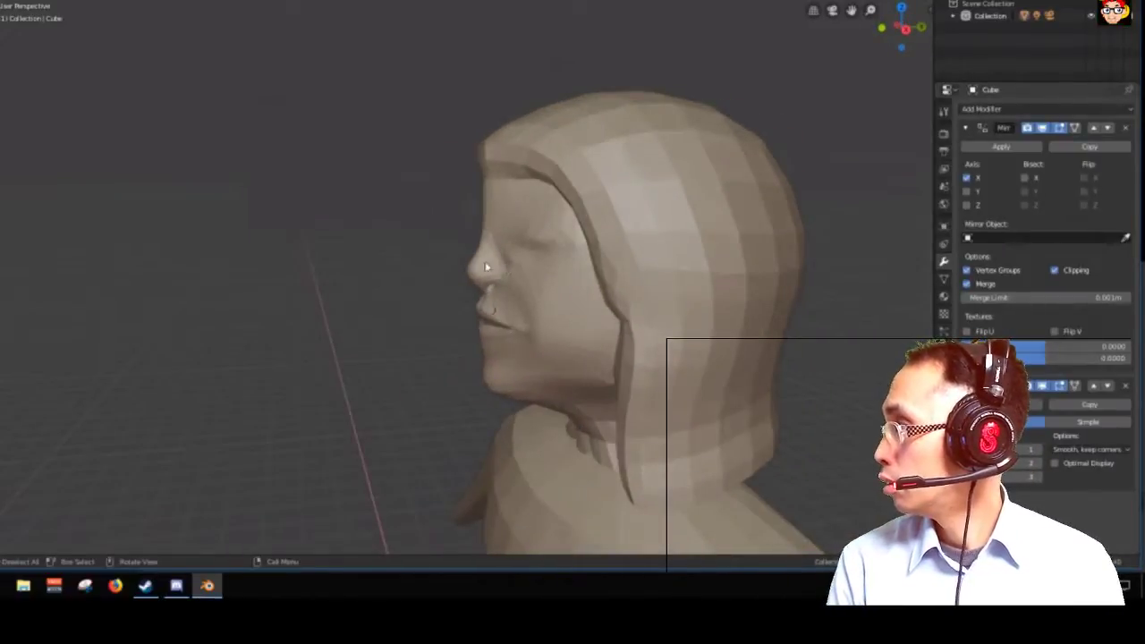
pyautogui.scroll(3, 486, 266)
pyautogui.moveTo(486, 267); pyautogui.dragTo(542, 379, button='middle')
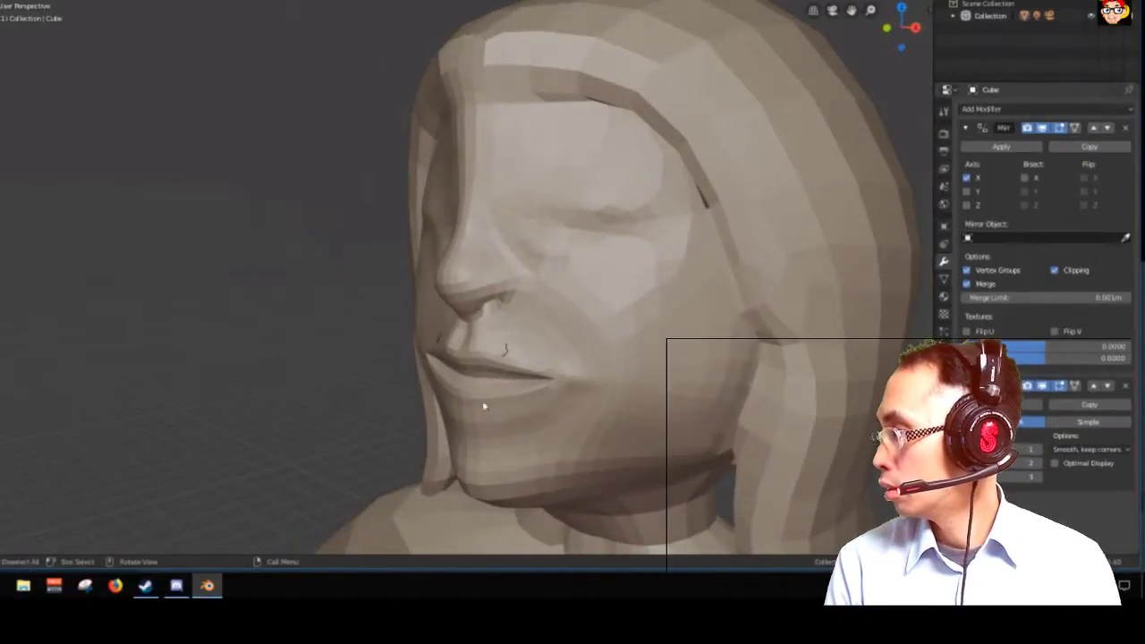
pyautogui.moveTo(589, 239); pyautogui.dragTo(487, 195, button='middle')
pyautogui.click(543, 159)
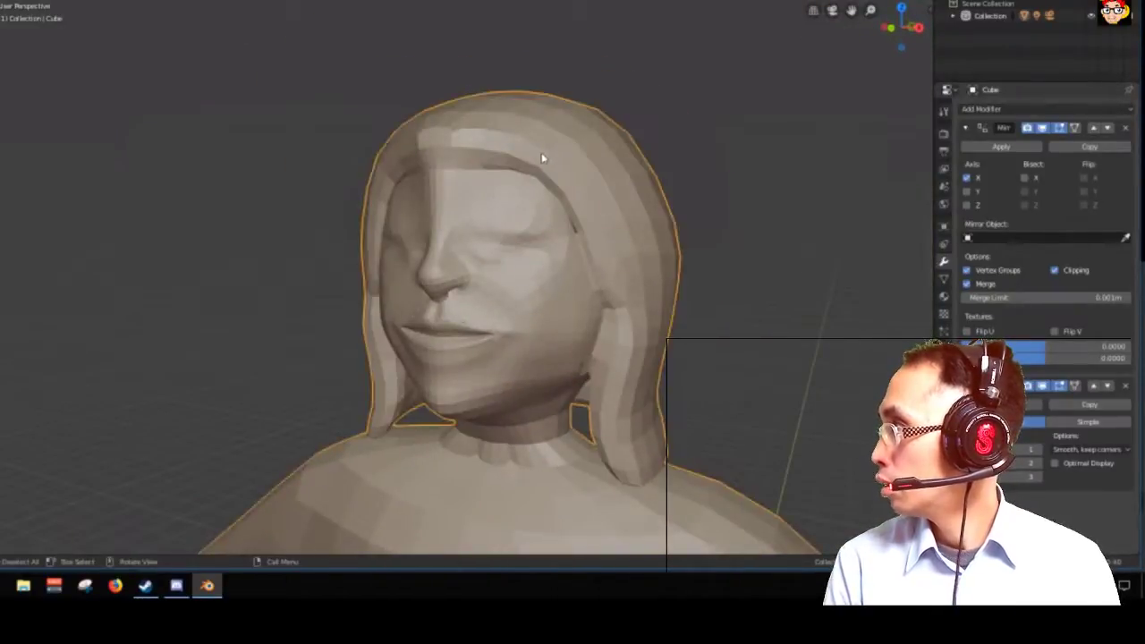
# Open the file new lowP.blend from the Documents folder
pyautogui.press('F4')
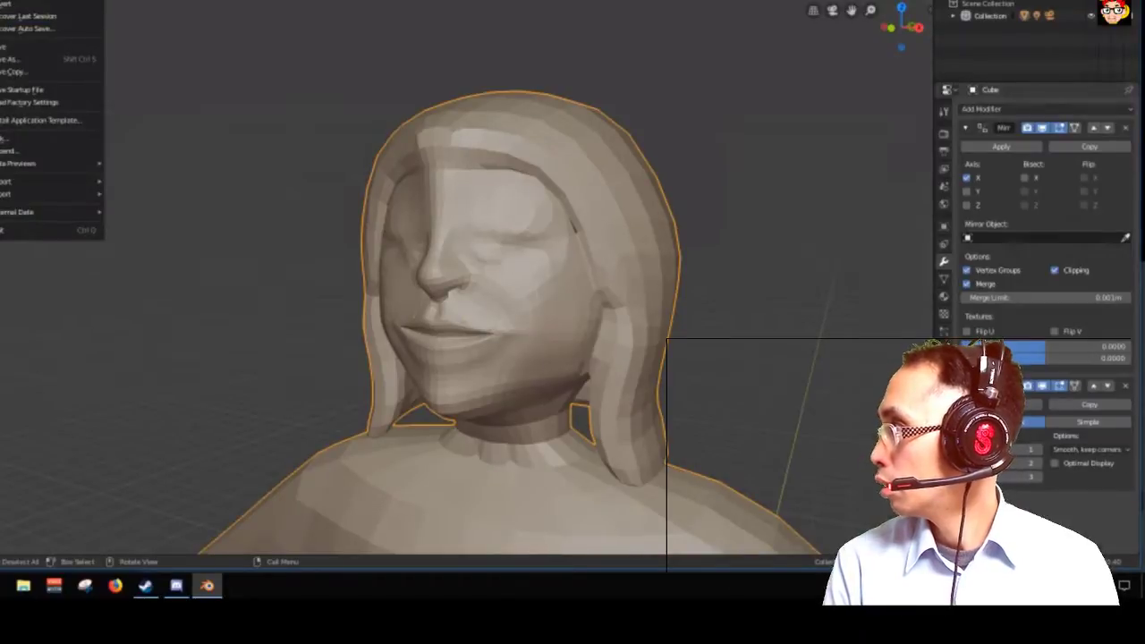
pyautogui.hotkey('ctrl', 'o')
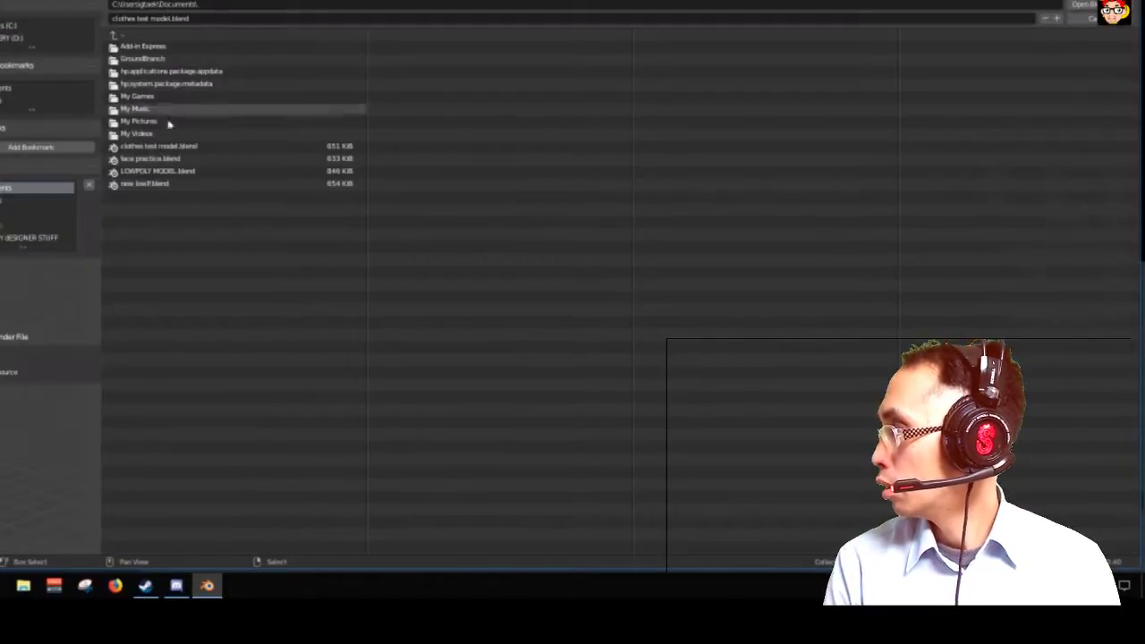
pyautogui.click(160, 186)
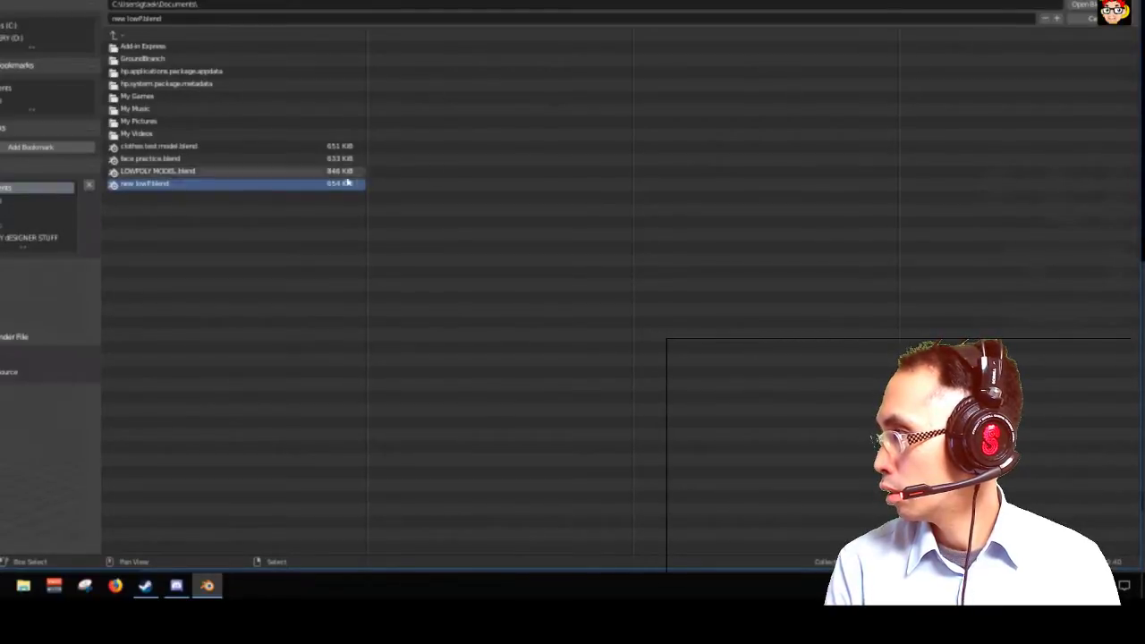
pyautogui.doubleClick(249, 192)
# Examine the low-poly figure from several angles and distances, including its mirrored body mesh in Edit Mode
pyautogui.scroll(4, 450, 311)
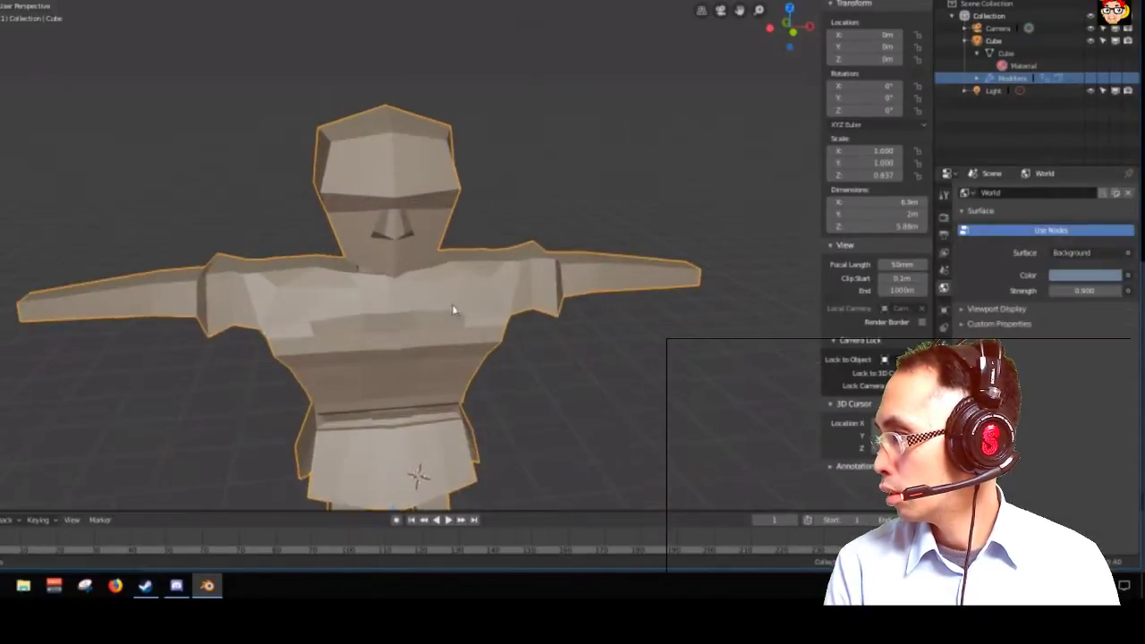
pyautogui.moveTo(456, 312); pyautogui.dragTo(384, 460, button='middle')
pyautogui.scroll(-2, 358, 296)
pyautogui.scroll(3, 355, 279)
pyautogui.scroll(-2, 428, 276)
pyautogui.press('Tab')
pyautogui.scroll(4, 320, 289)
pyautogui.scroll(4, 501, 302)
pyautogui.scroll(-2, 493, 407)
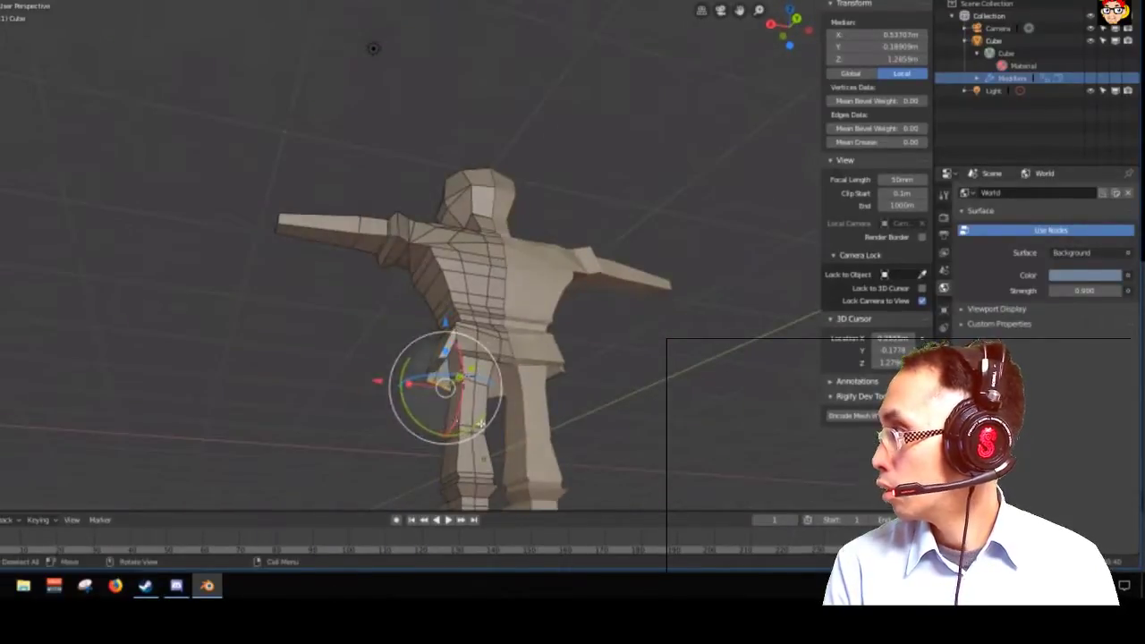
pyautogui.scroll(3, 555, 439)
pyautogui.scroll(-3, 555, 439)
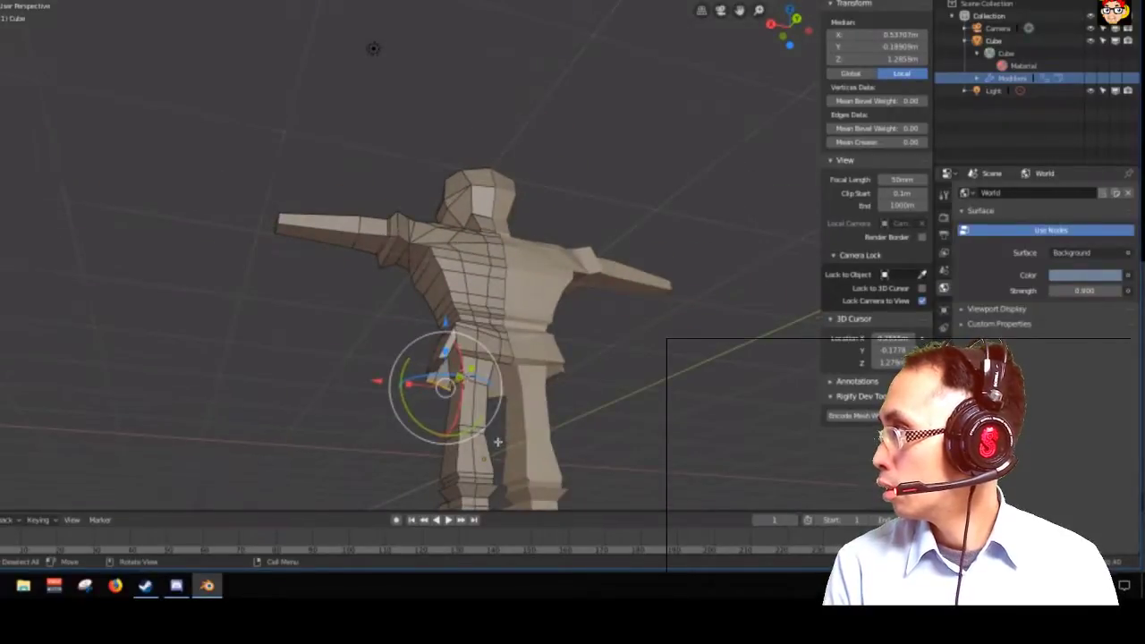
pyautogui.moveTo(498, 441); pyautogui.dragTo(652, 449, button='middle')
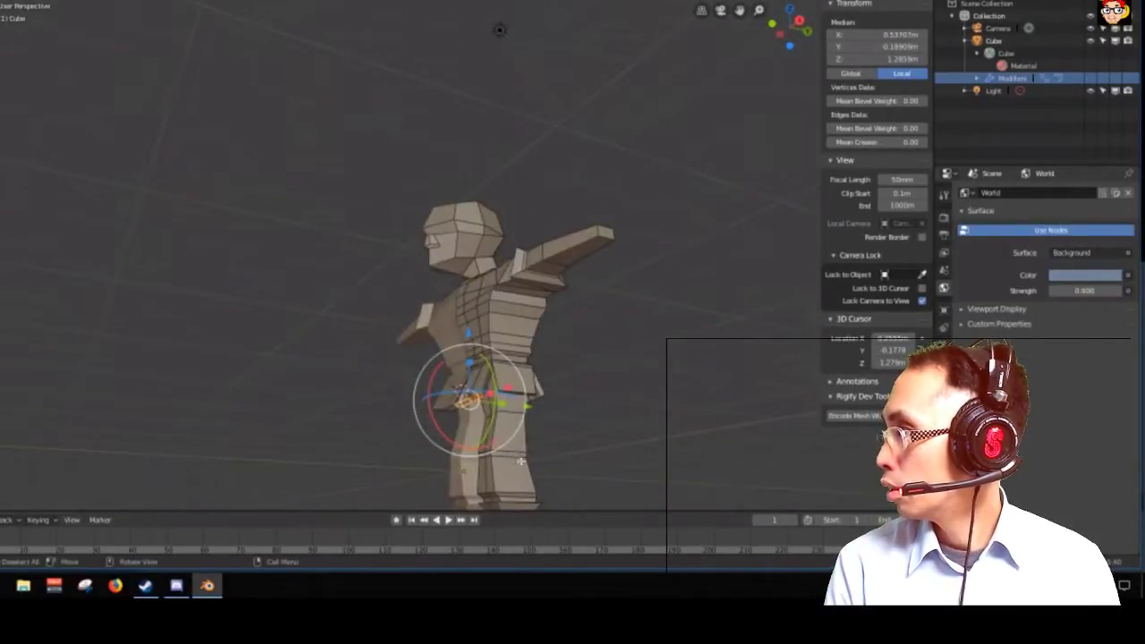
# Return to Object Mode and examine the figure's torso, skirt, arms and head from the side
pyautogui.press('Tab')
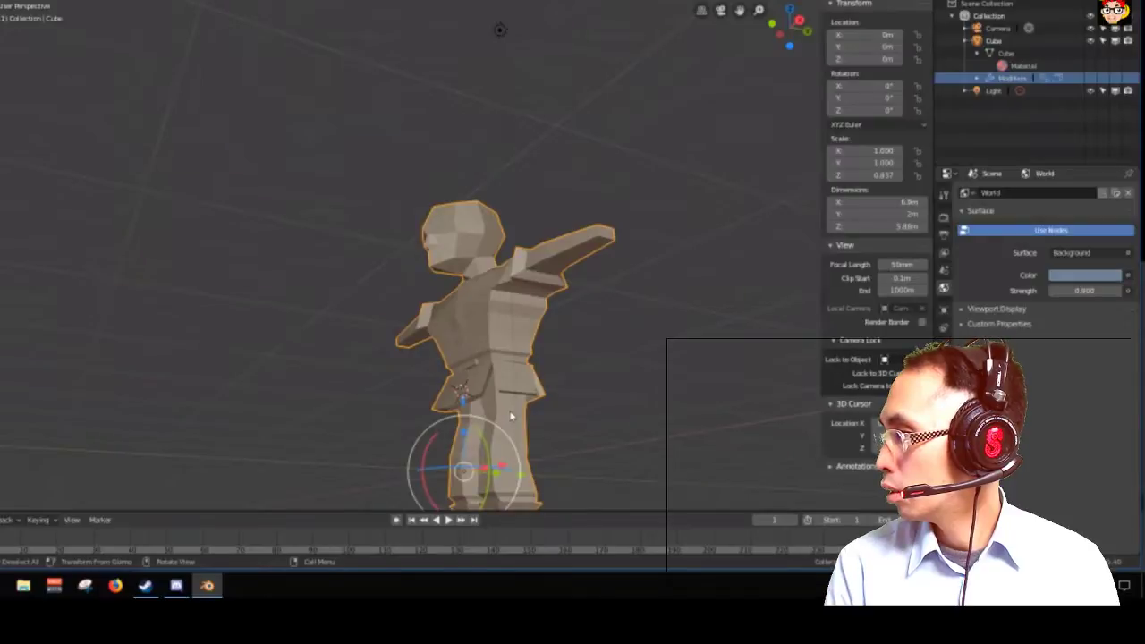
pyautogui.moveTo(515, 410); pyautogui.dragTo(547, 413, button='middle')
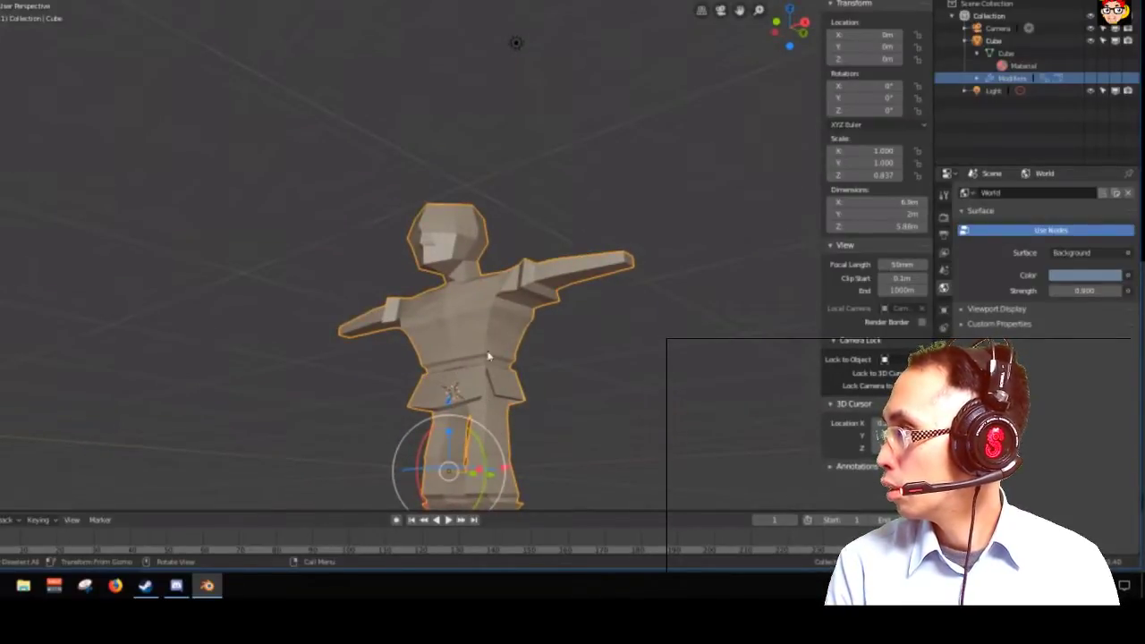
pyautogui.moveTo(442, 369); pyautogui.dragTo(552, 376, button='middle')
pyautogui.scroll(3, 542, 384)
pyautogui.scroll(-2, 575, 354)
pyautogui.moveTo(468, 376); pyautogui.dragTo(410, 269, button='middle')
pyautogui.scroll(3, 430, 304)
pyautogui.scroll(3, 490, 231)
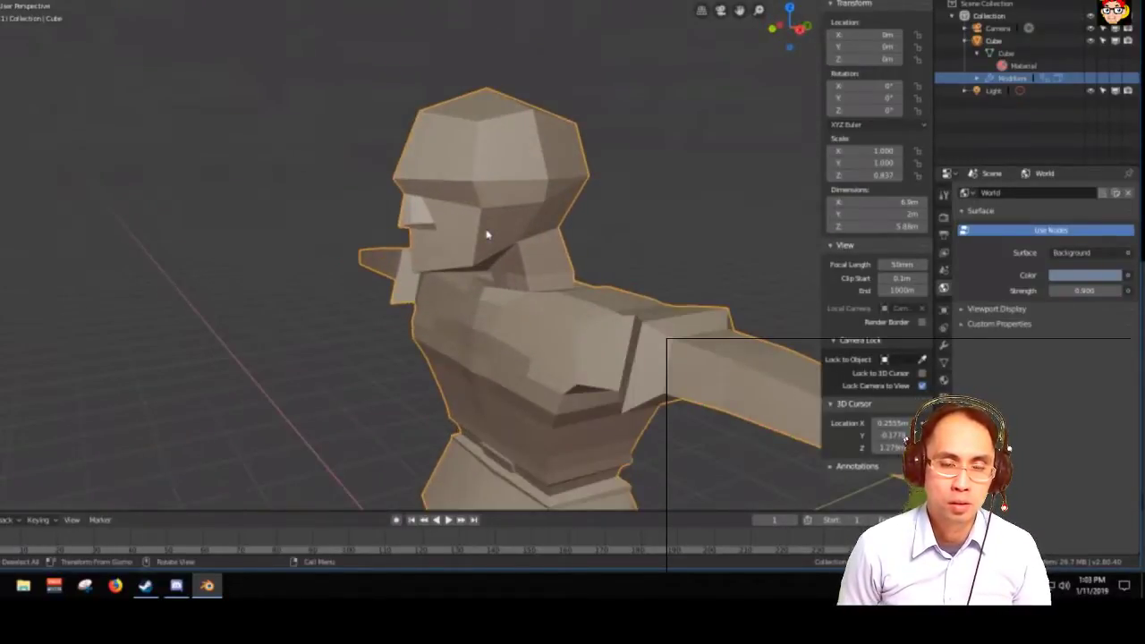
# Inspect the face and nose geometry up close in Edit Mode, and return to Object Mode
pyautogui.moveTo(486, 230); pyautogui.dragTo(523, 204, button='middle')
pyautogui.press('Tab')
pyautogui.scroll(2, 402, 199)
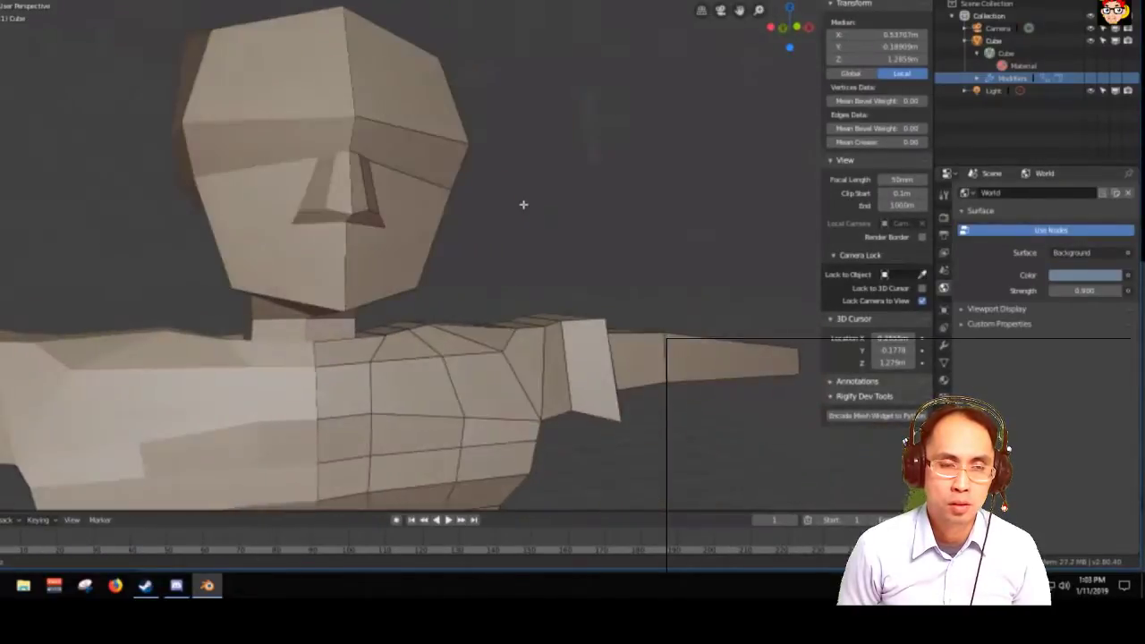
pyautogui.moveTo(350, 121); pyautogui.dragTo(400, 176, button='middle')
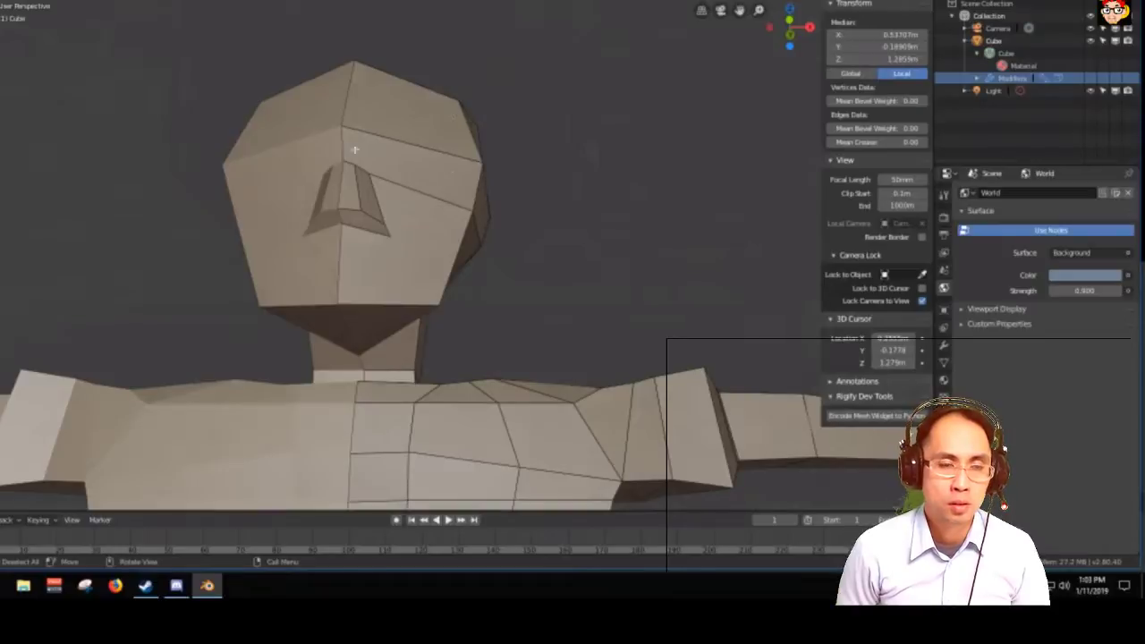
pyautogui.moveTo(355, 151); pyautogui.dragTo(670, 238, button='middle')
pyautogui.press('Tab')
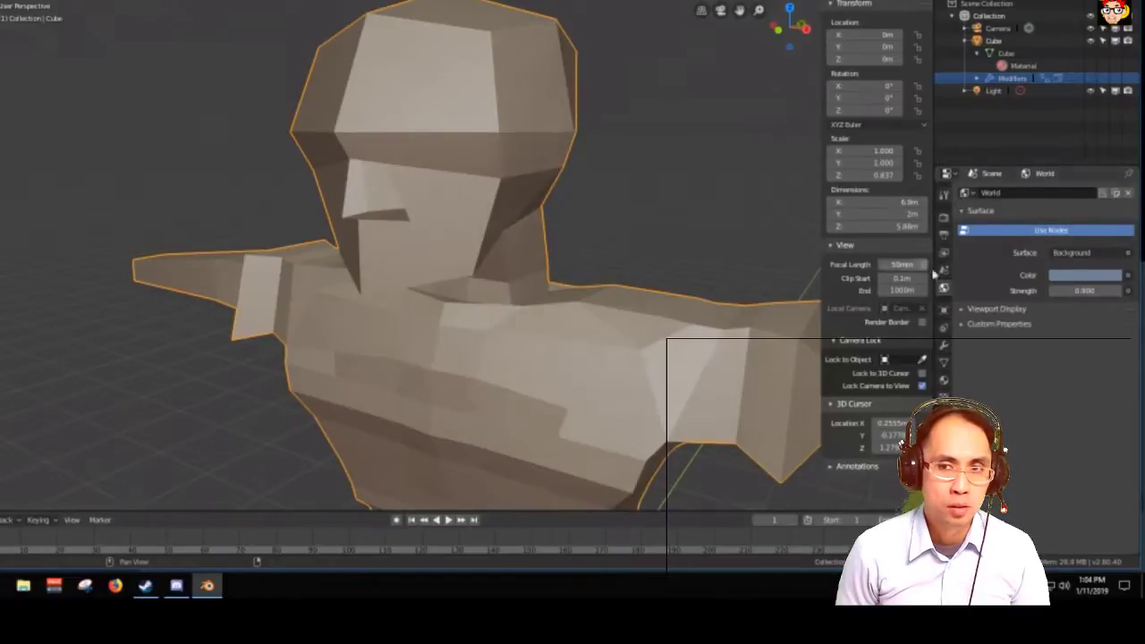
# Widen the properties area and add a Subdivision Surface modifier to the figure
pyautogui.moveTo(956, 315); pyautogui.dragTo(912, 289)
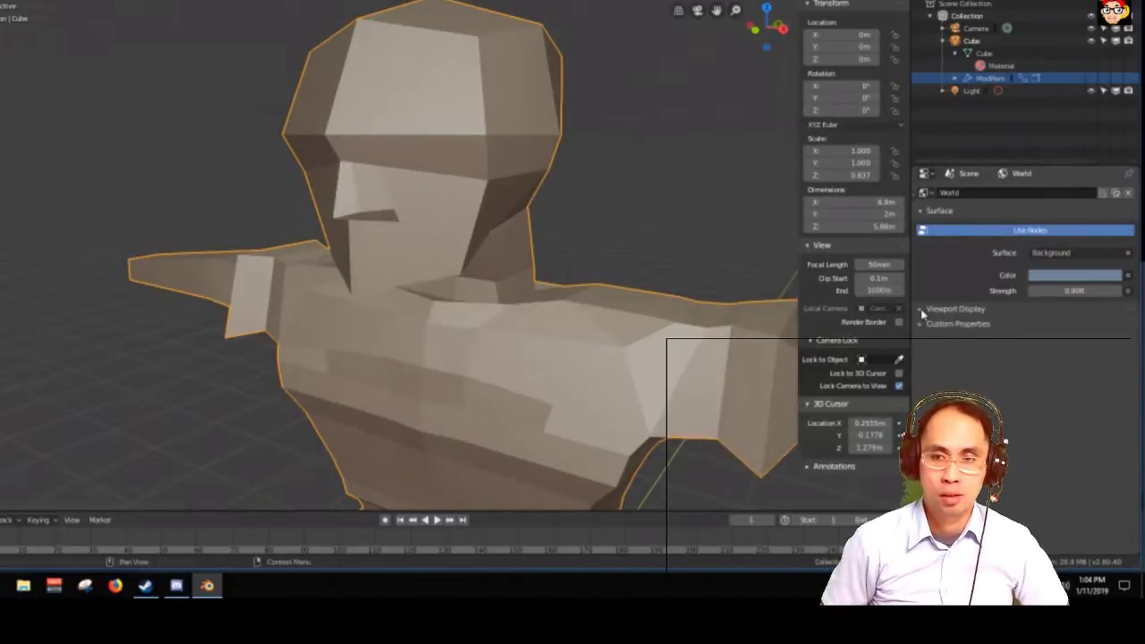
pyautogui.moveTo(913, 192); pyautogui.dragTo(923, 193)
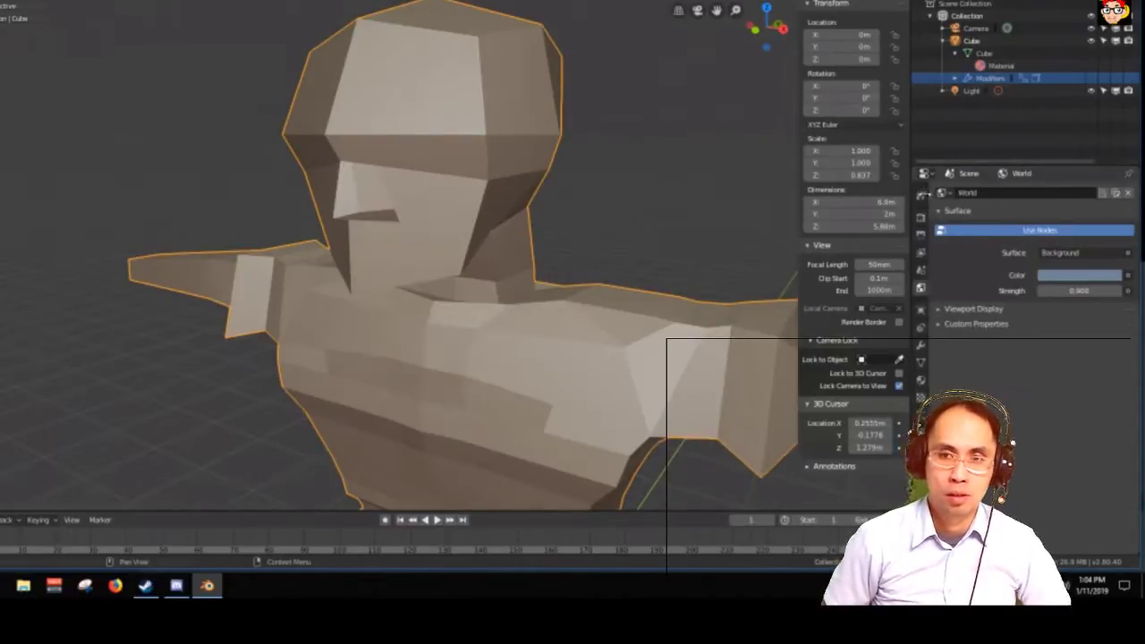
pyautogui.click(922, 345)
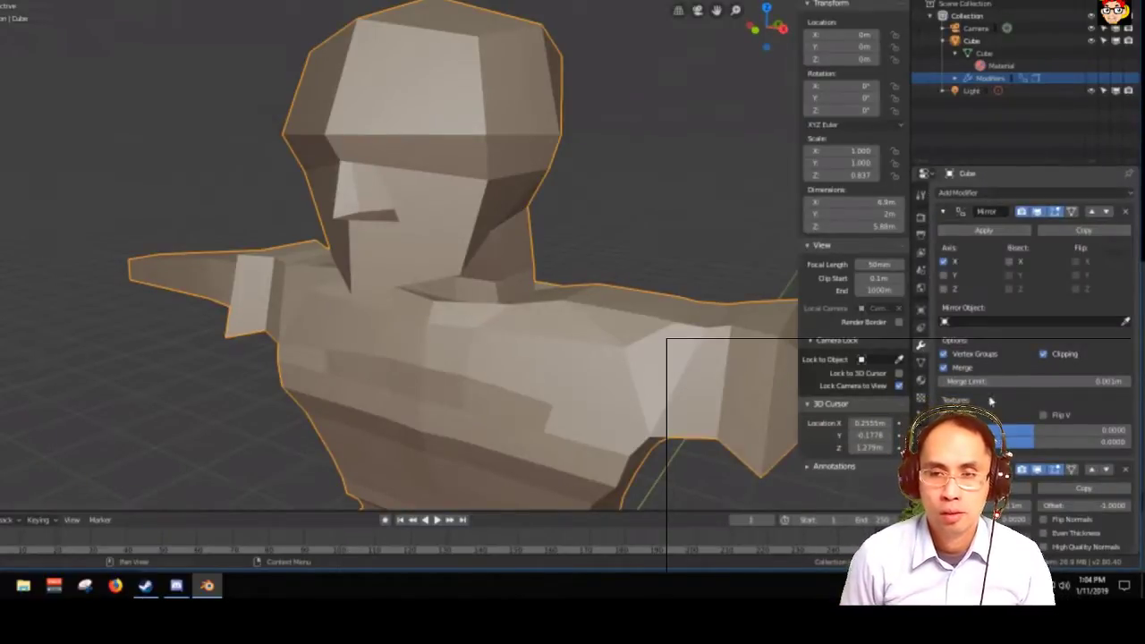
pyautogui.click(967, 193)
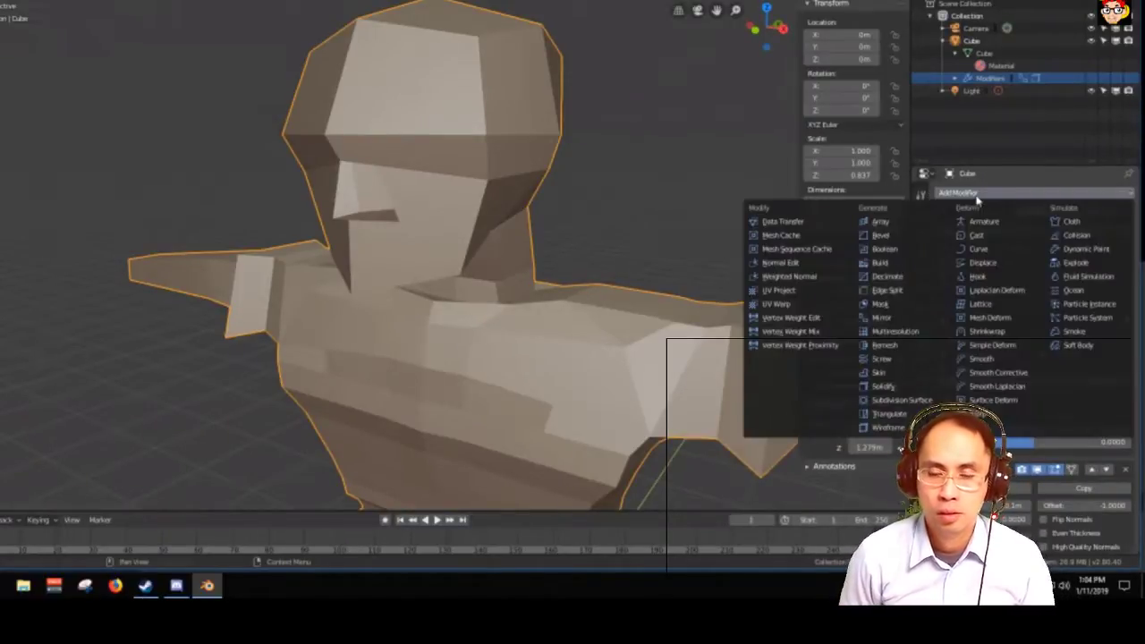
pyautogui.click(877, 400)
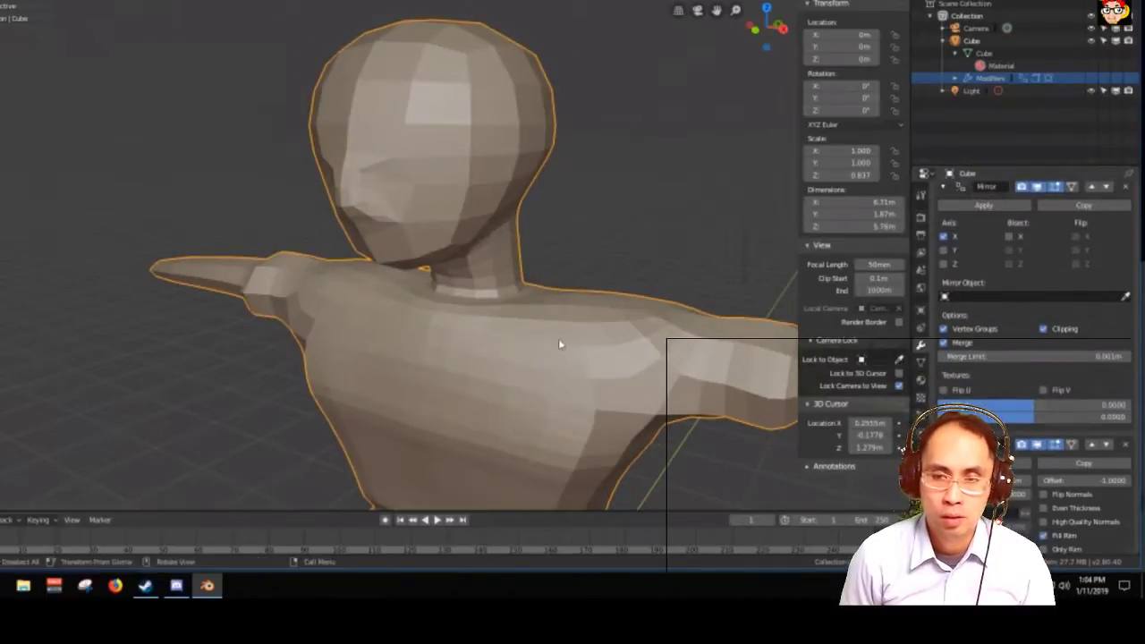
# Examine the smoothed figure from the front and side, raising the Subdivision Surface viewport level to 2
pyautogui.moveTo(558, 339); pyautogui.dragTo(479, 306, button='middle')
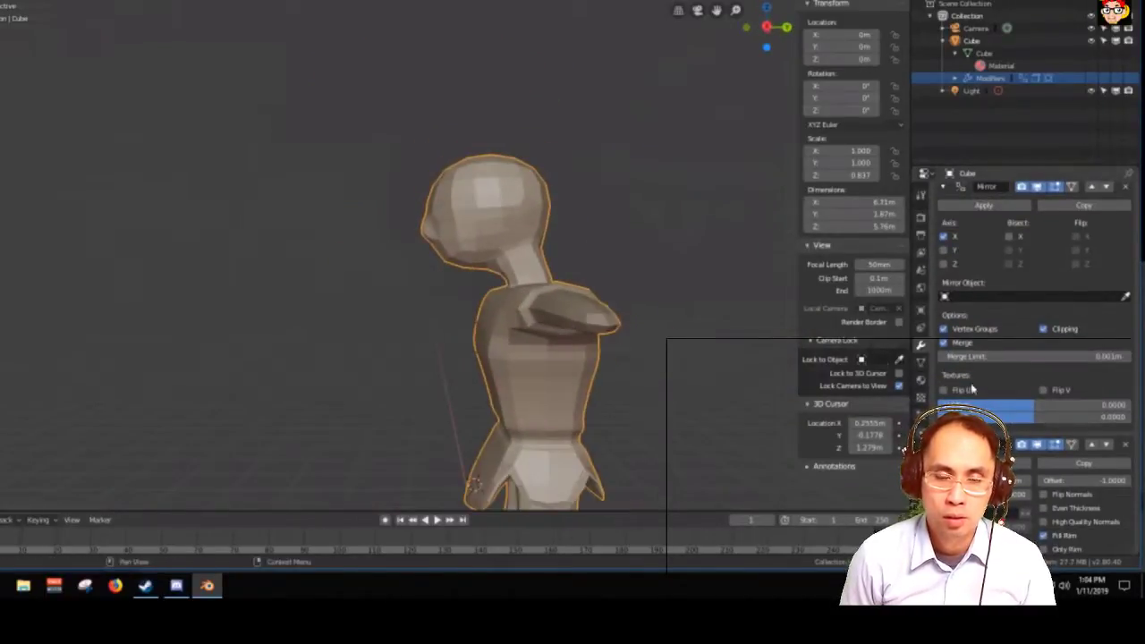
pyautogui.scroll(-5, 984, 412)
pyautogui.scroll(-3, 1012, 435)
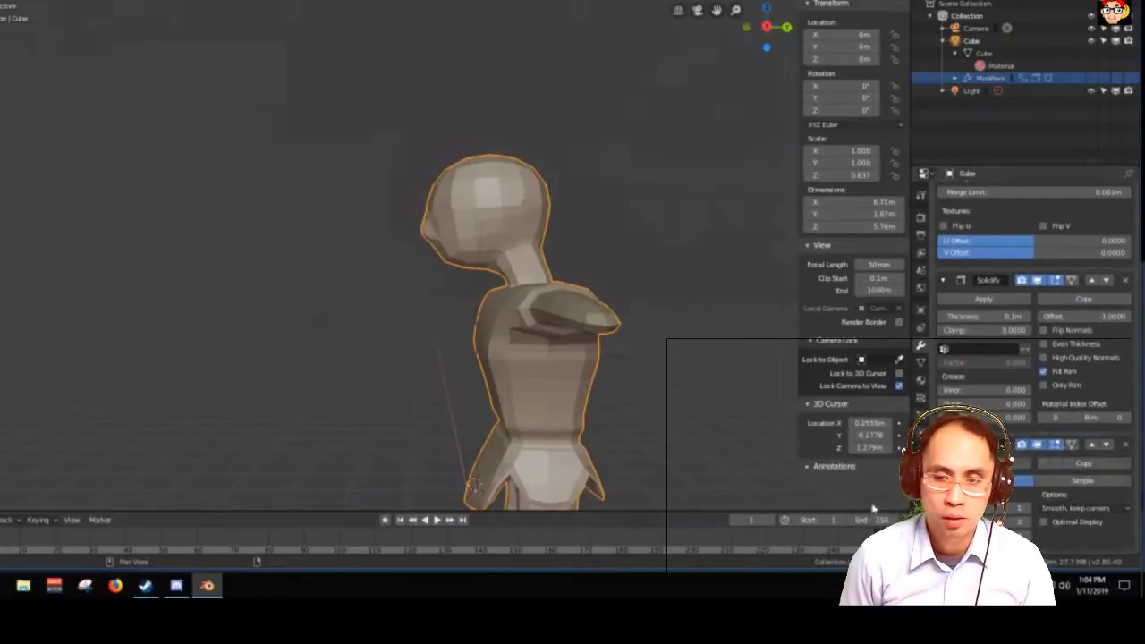
pyautogui.press('KP_1')
pyautogui.scroll(-2, 593, 352)
pyautogui.press('KP_3')
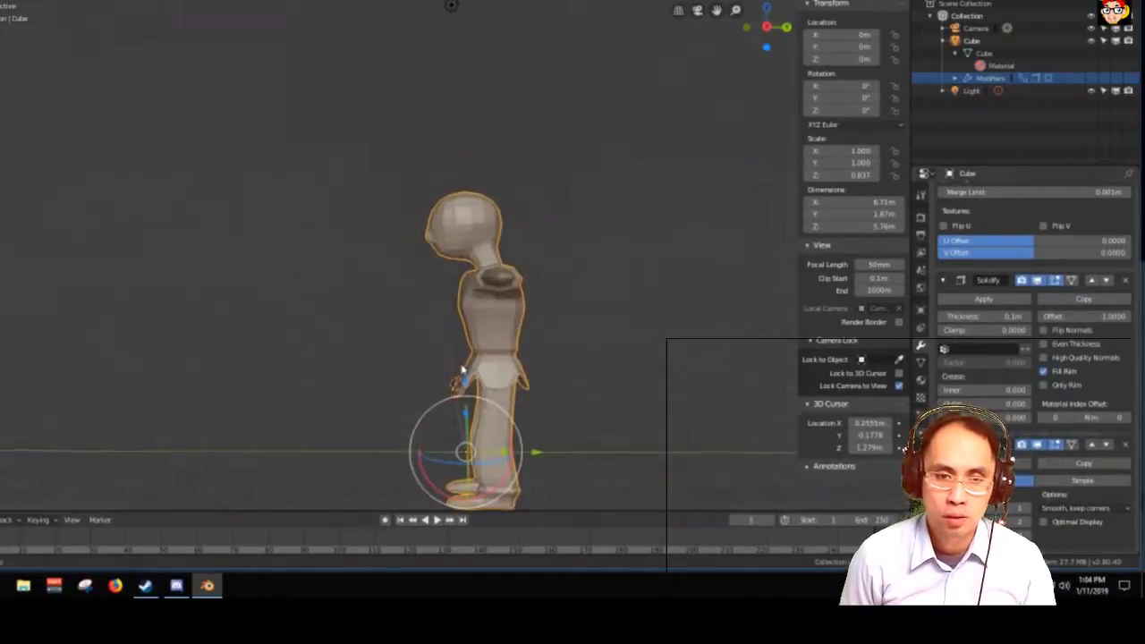
pyautogui.moveTo(462, 369); pyautogui.dragTo(436, 387, button='middle')
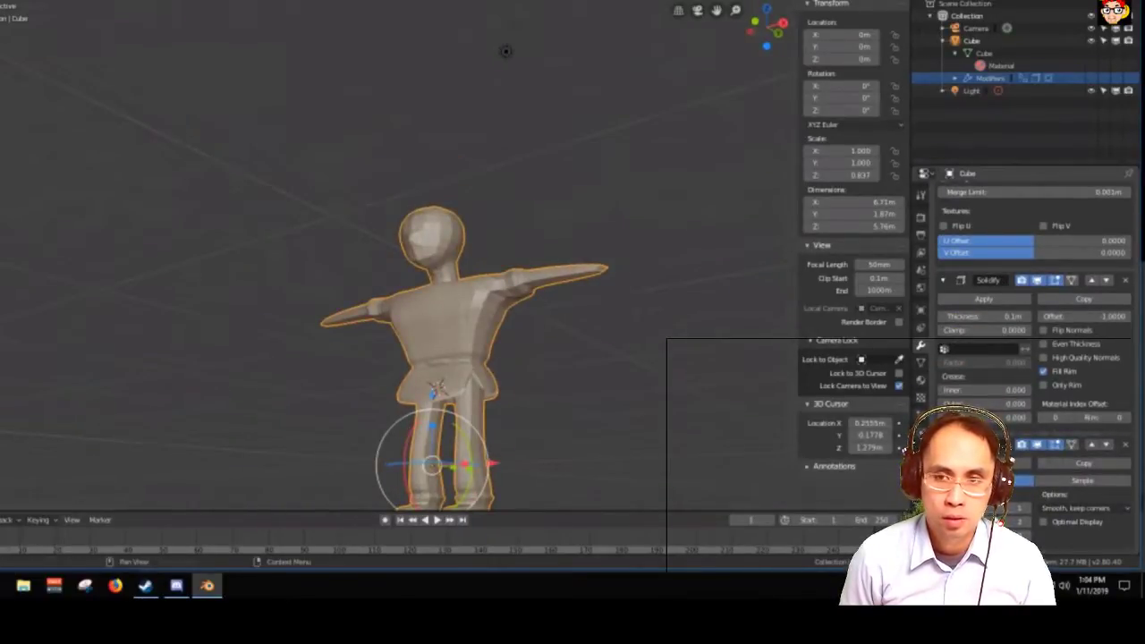
pyautogui.moveTo(505, 51); pyautogui.dragTo(454, 301, button='middle')
pyautogui.scroll(3, 391, 309)
pyautogui.scroll(-2, 455, 301)
pyautogui.scroll(-1, 478, 309)
pyautogui.moveTo(521, 317); pyautogui.dragTo(494, 293, button='middle')
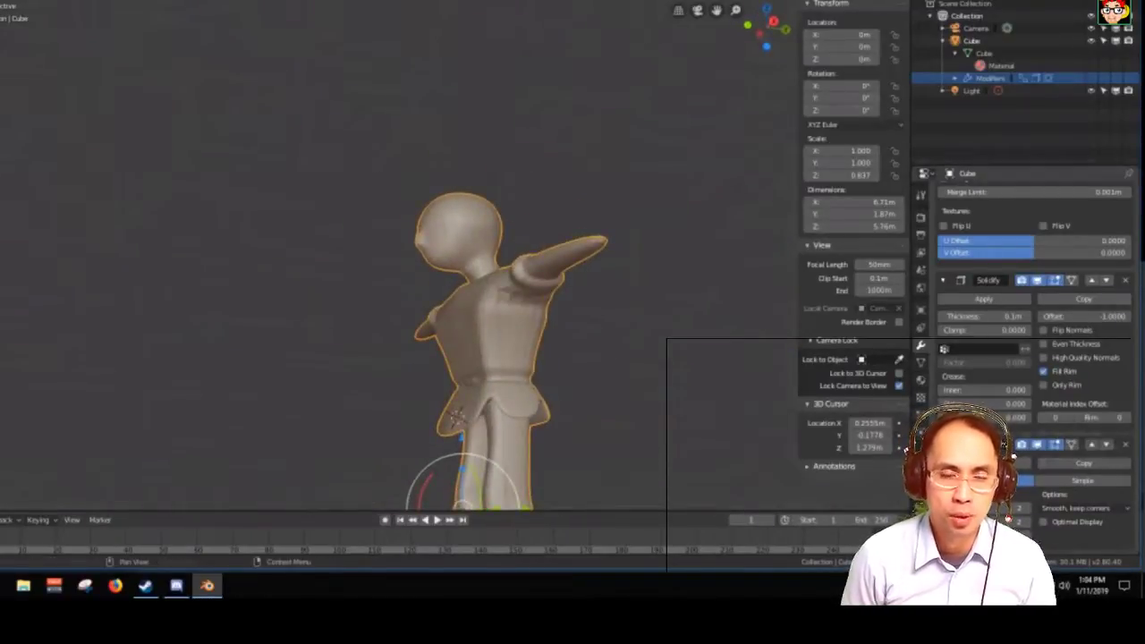
# Compare the figure at Subdivision Surface viewport levels 0 and 1, viewing the head and torso from both sides
pyautogui.click(1022, 444)
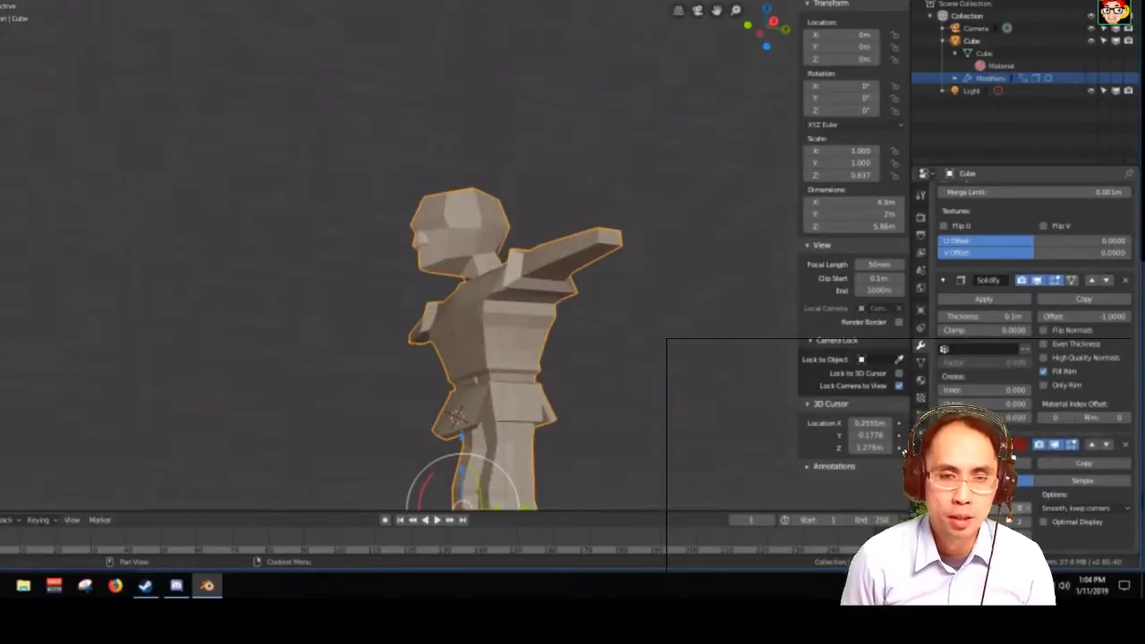
pyautogui.moveTo(808, 491); pyautogui.dragTo(657, 396, button='middle')
pyautogui.scroll(5, 544, 327)
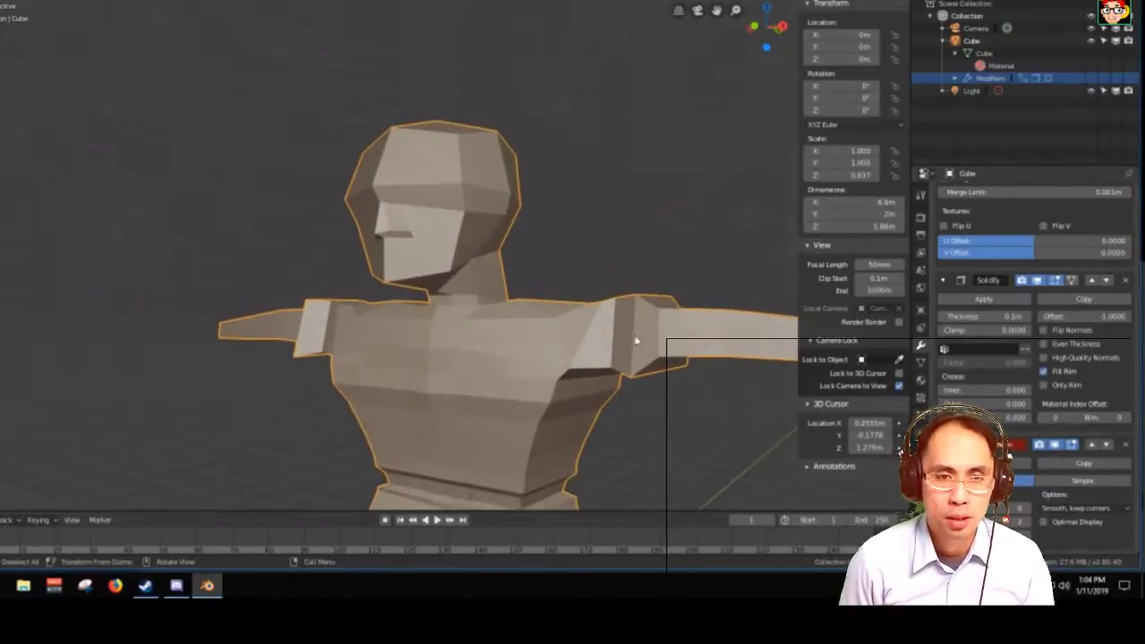
pyautogui.click(1028, 508)
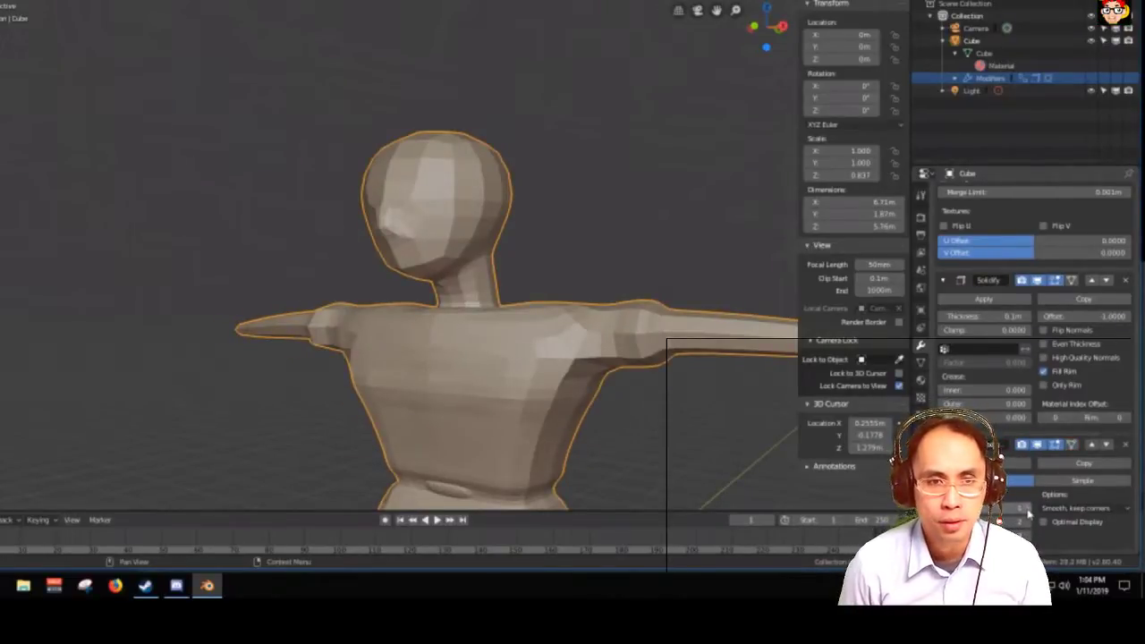
pyautogui.moveTo(757, 473); pyautogui.dragTo(591, 303, button='middle')
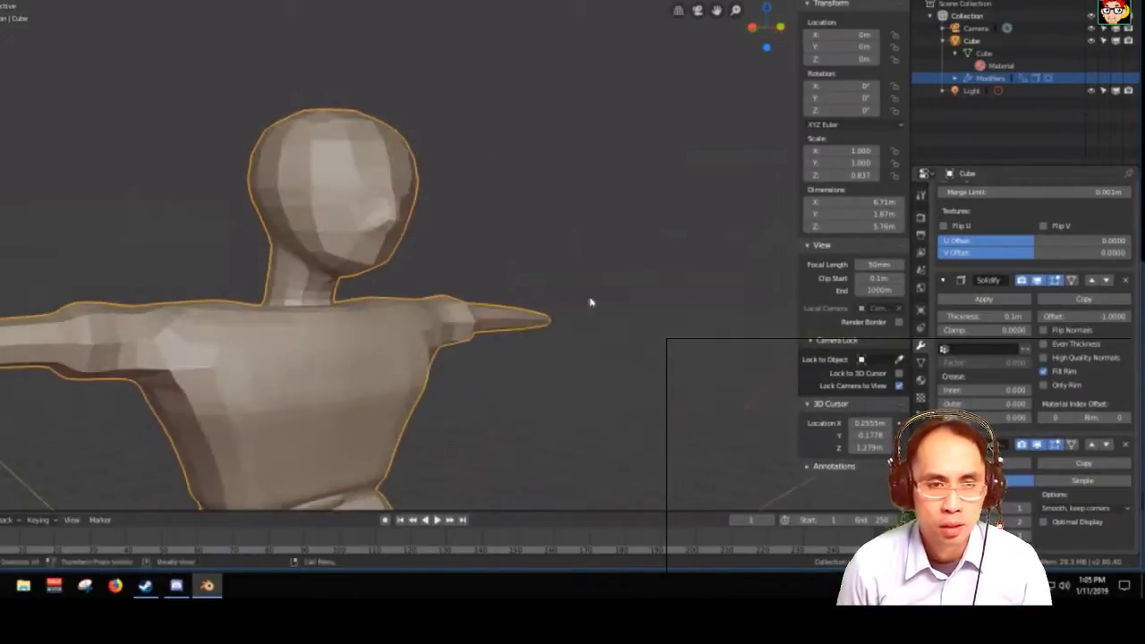
# Switch the Subdivision Surface type to Simple and view the faceted figure from the front and side
pyautogui.click(1107, 485)
pyautogui.moveTo(701, 435); pyautogui.dragTo(612, 408, button='middle')
pyautogui.moveTo(438, 290); pyautogui.dragTo(428, 258, button='middle')
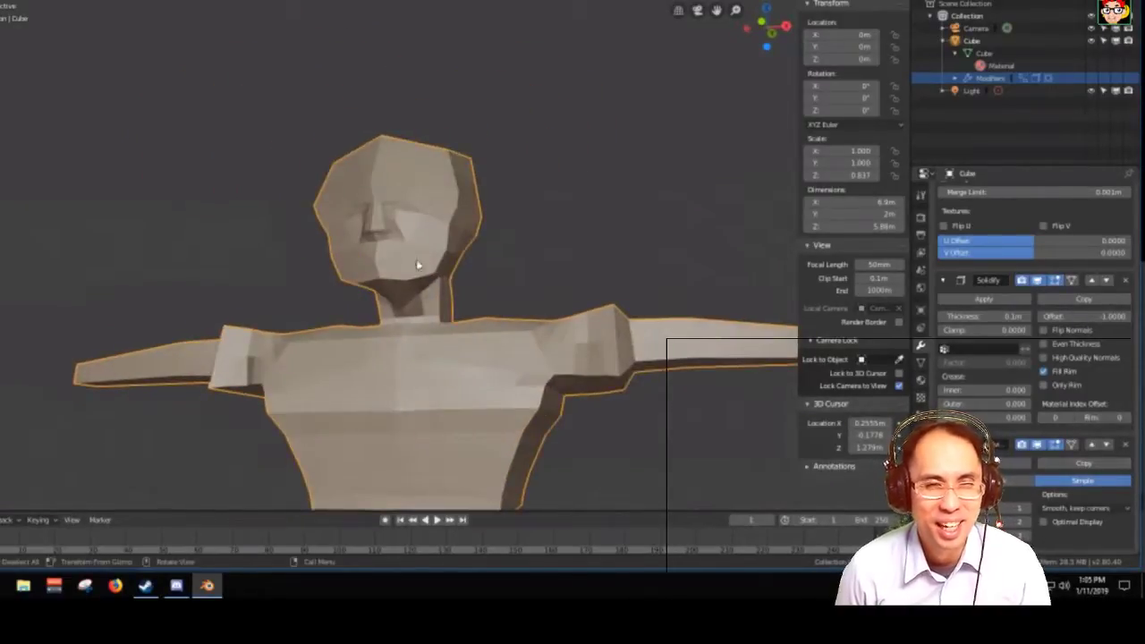
pyautogui.scroll(-3, 565, 389)
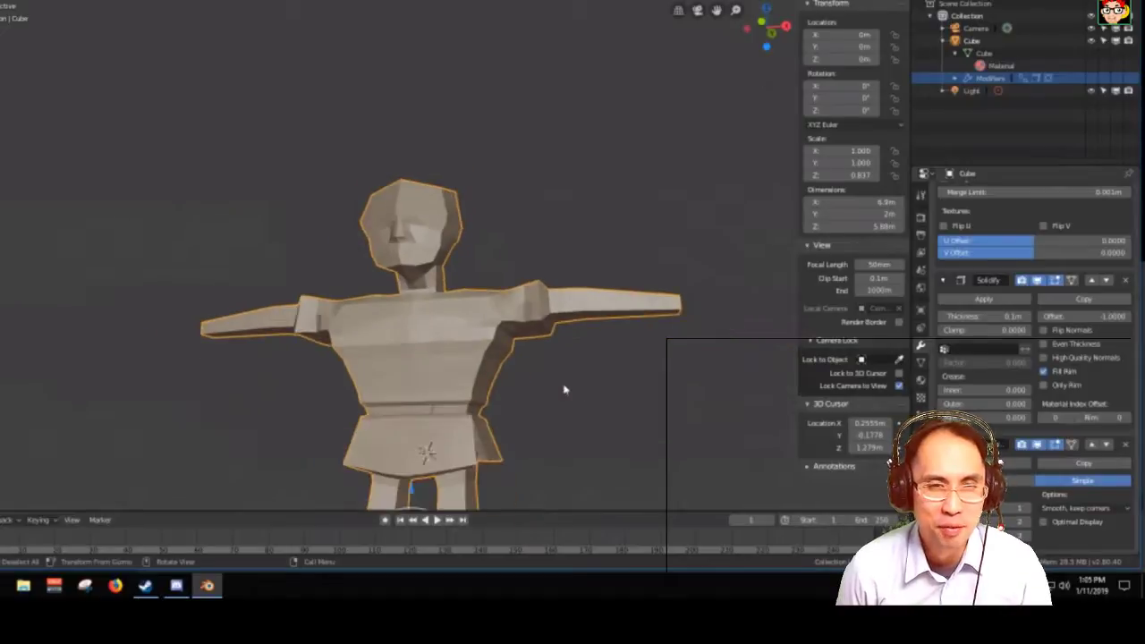
pyautogui.moveTo(565, 389); pyautogui.dragTo(644, 432, button='middle')
pyautogui.scroll(-2, 546, 430)
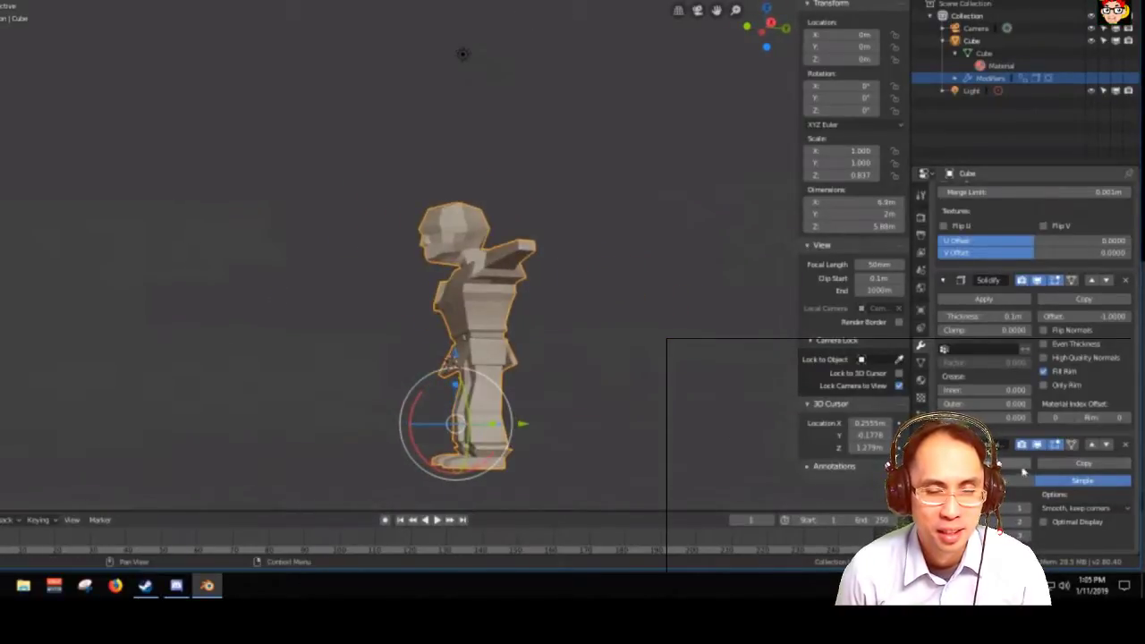
# Raise the Simple subdivision's viewport level to 2 and on to 3, viewing the figure's upper body from the side
pyautogui.scroll(3, 463, 54)
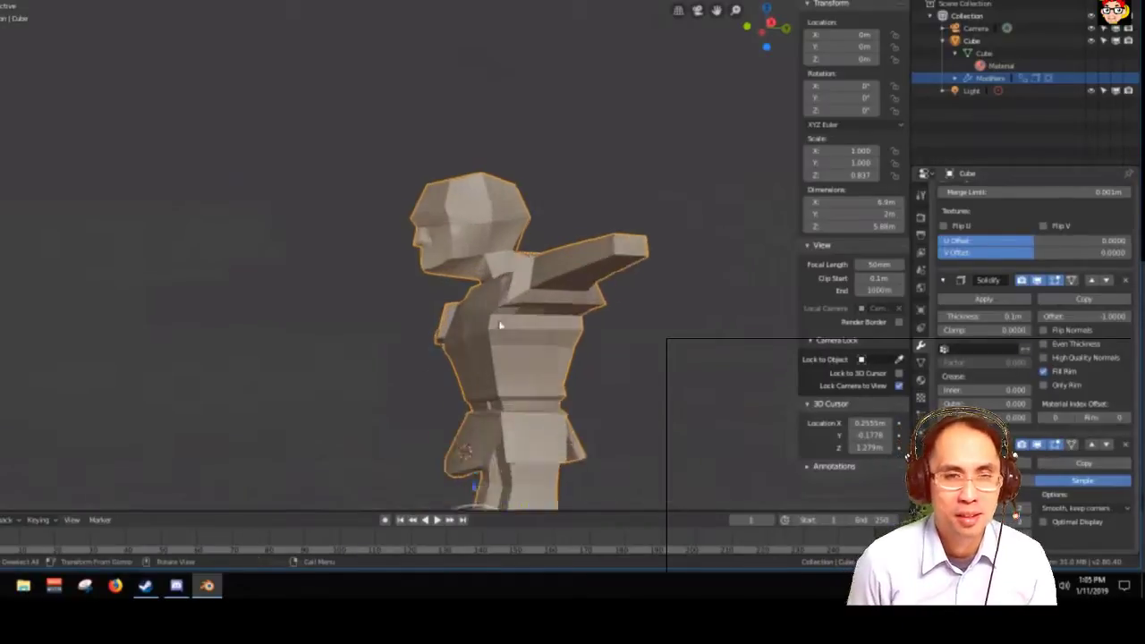
pyautogui.moveTo(507, 325); pyautogui.dragTo(537, 326, button='middle')
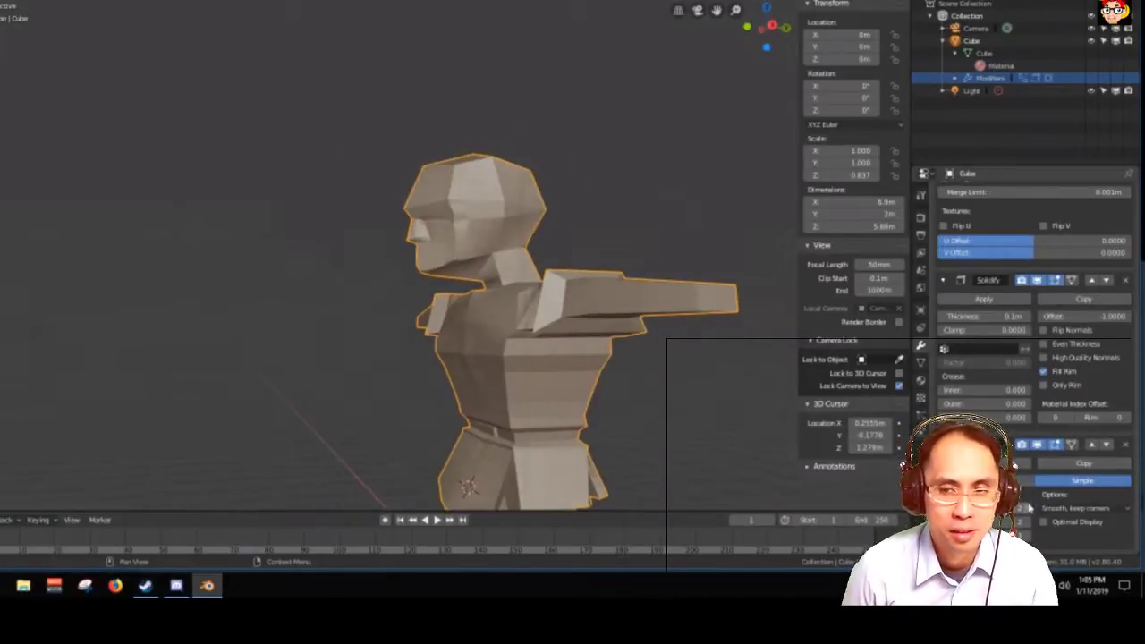
pyautogui.moveTo(545, 391); pyautogui.dragTo(519, 383, button='middle')
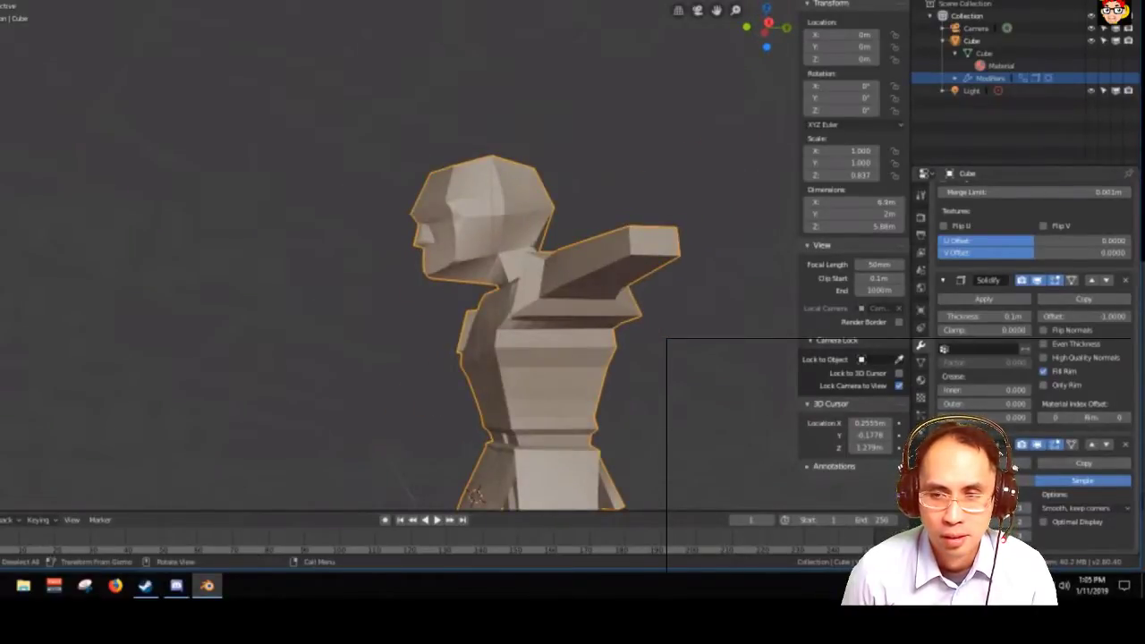
# Open the file face practice.blend from the Documents folder
pyautogui.click(6, 2)
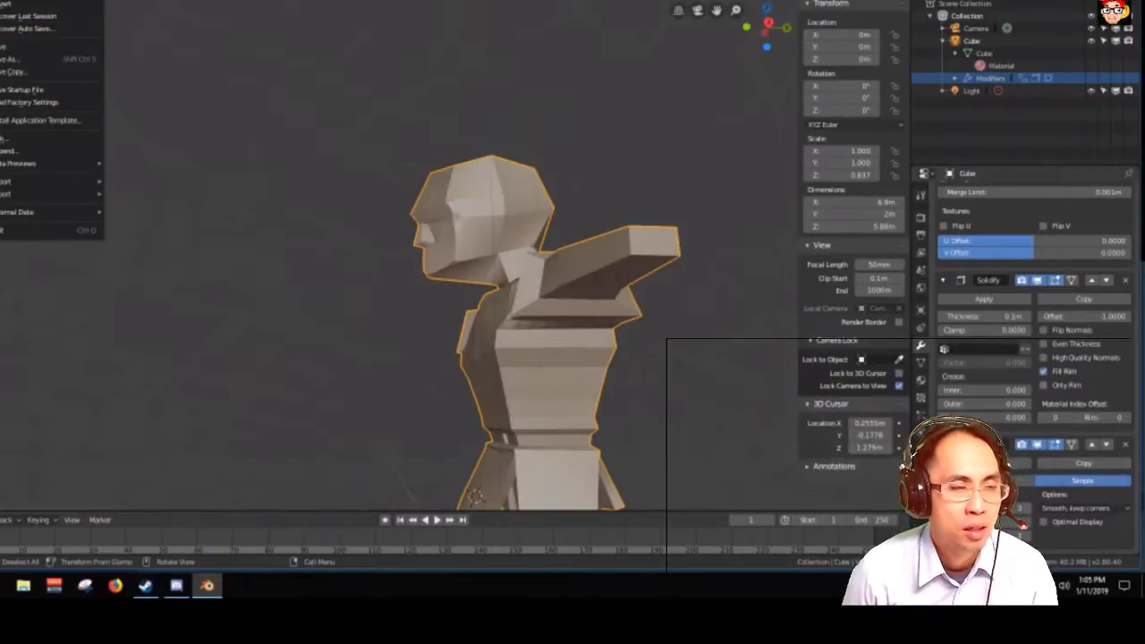
pyautogui.moveTo(36, 3)
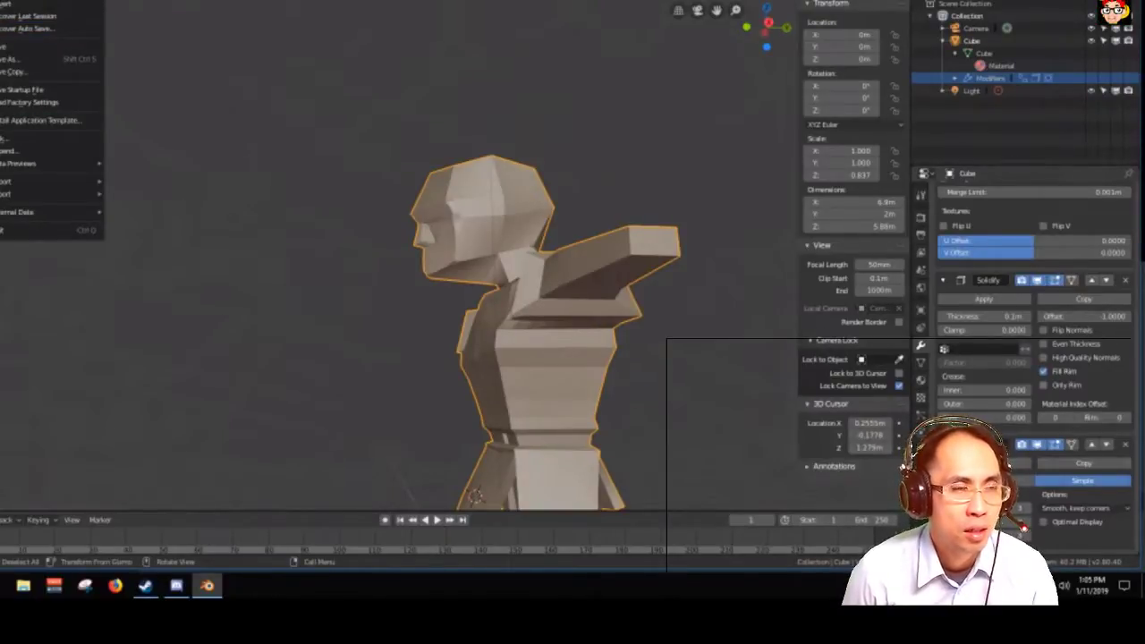
pyautogui.hotkey('ctrl', 'o')
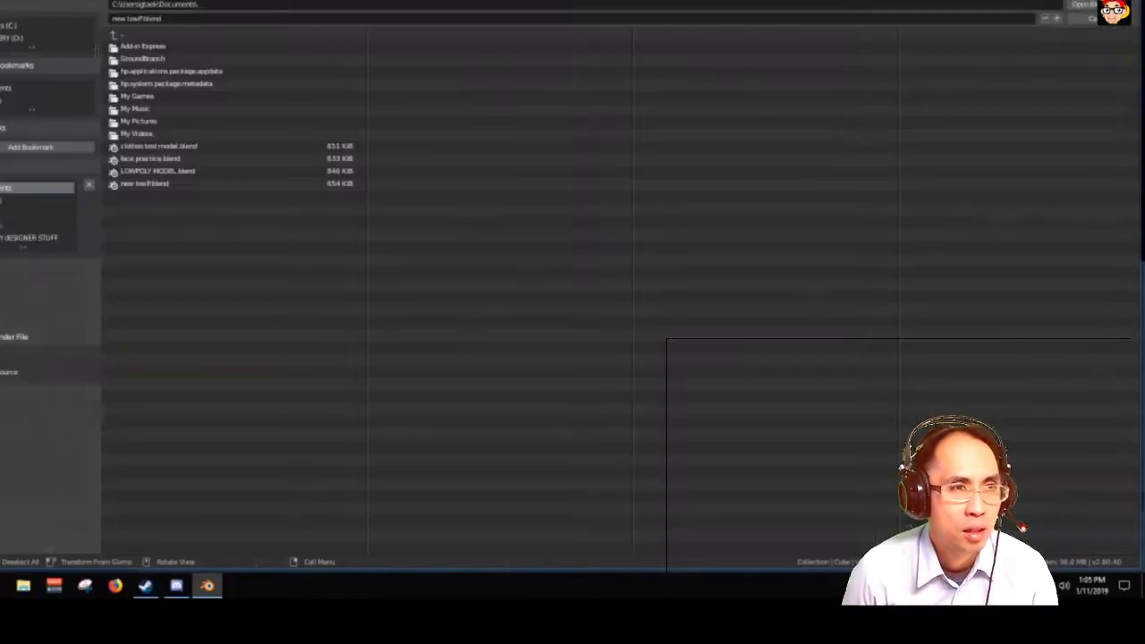
pyautogui.click(167, 160)
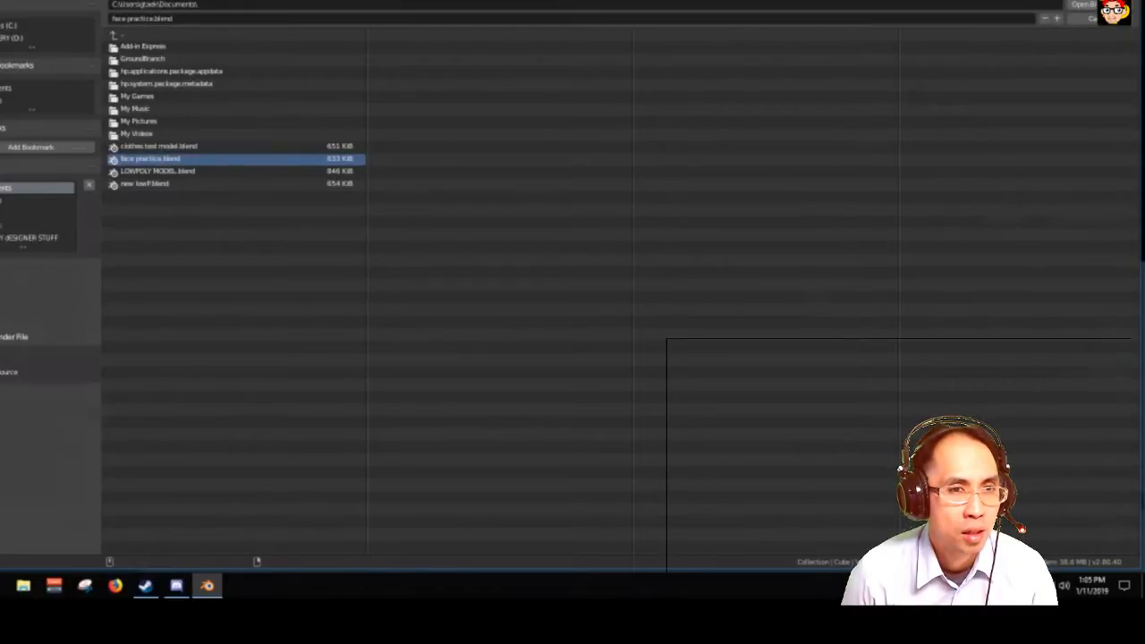
pyautogui.doubleClick(268, 165)
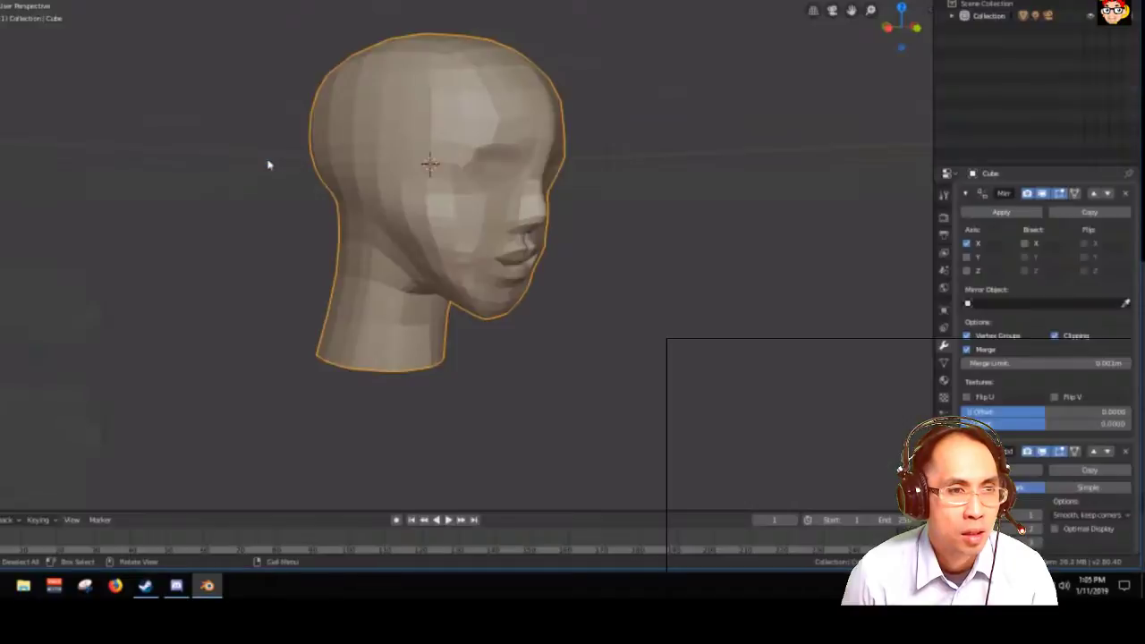
# View the head from the side and front, raising its Subdivision Surface viewport level to 3
pyautogui.moveTo(489, 195); pyautogui.dragTo(405, 195, button='middle')
pyautogui.scroll(2, 562, 188)
pyautogui.scroll(-2, 405, 195)
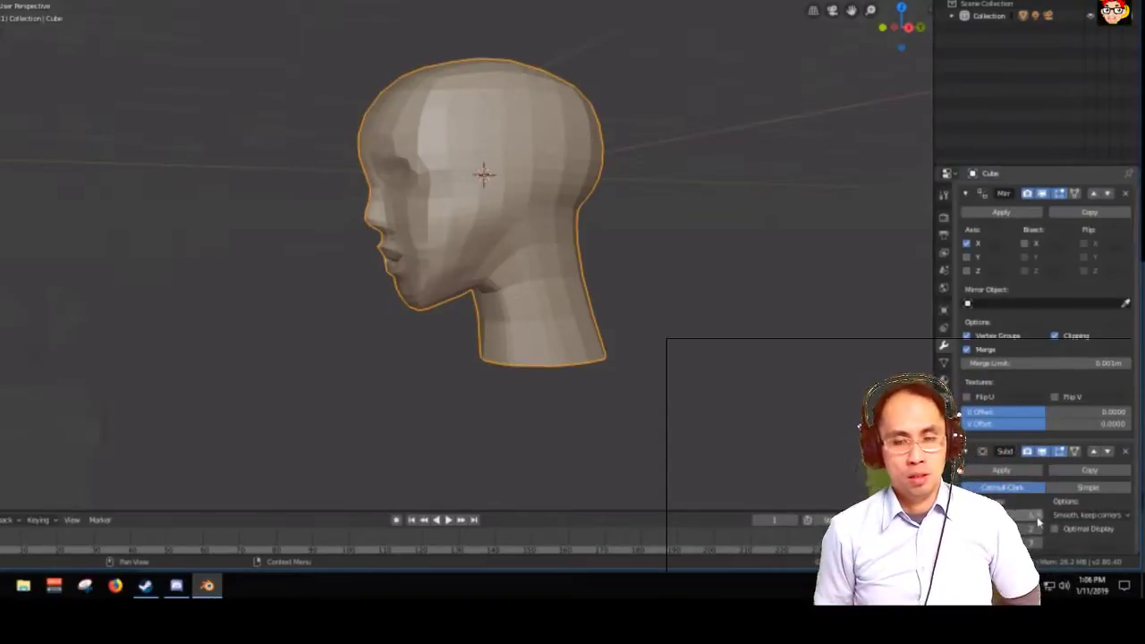
pyautogui.moveTo(475, 327); pyautogui.dragTo(594, 315, button='middle')
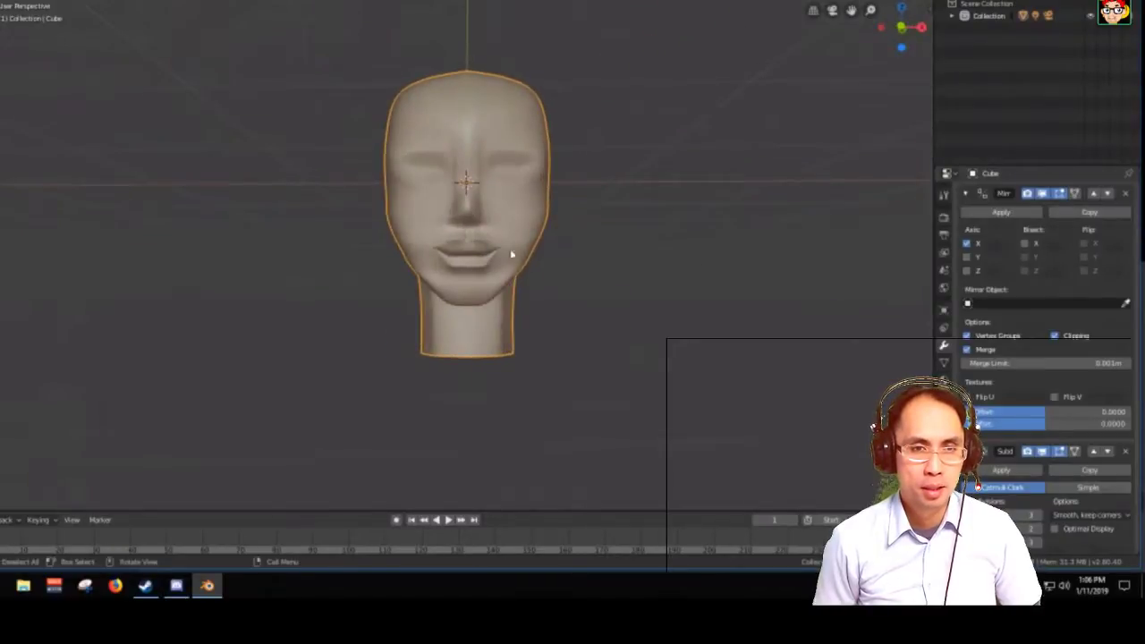
# Inspect the mesh around the lips and mouth corner in Edit Mode, and compare it with the smoothed surface in Object Mode
pyautogui.scroll(2, 501, 248)
pyautogui.moveTo(501, 248); pyautogui.dragTo(562, 261, button='middle')
pyautogui.scroll(4, 452, 248)
pyautogui.press('Tab')
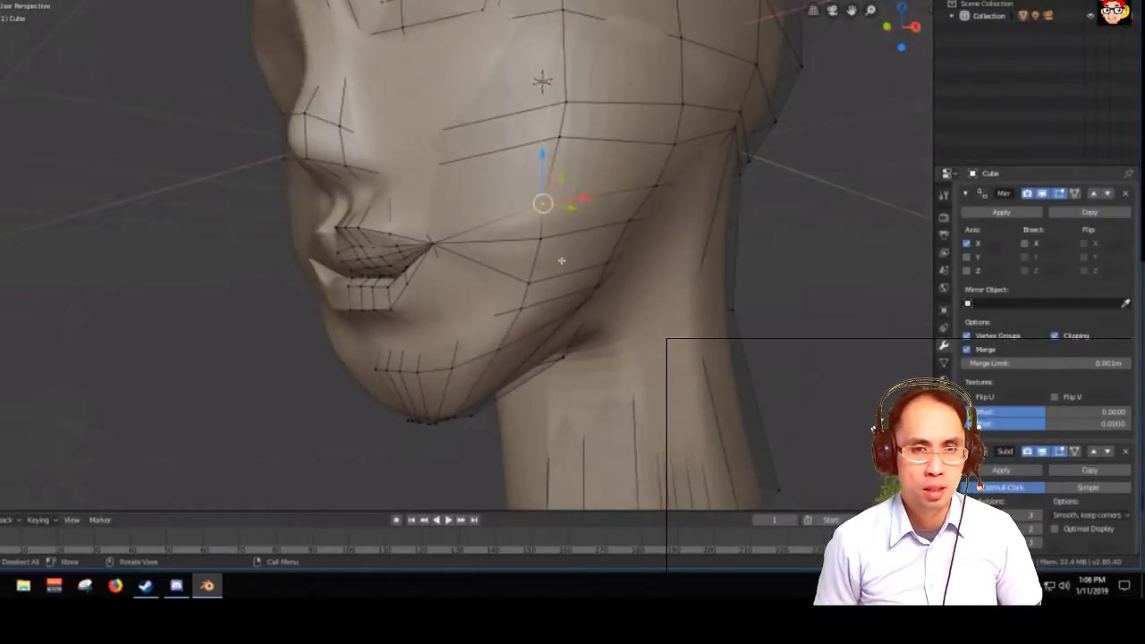
pyautogui.scroll(6, 430, 243)
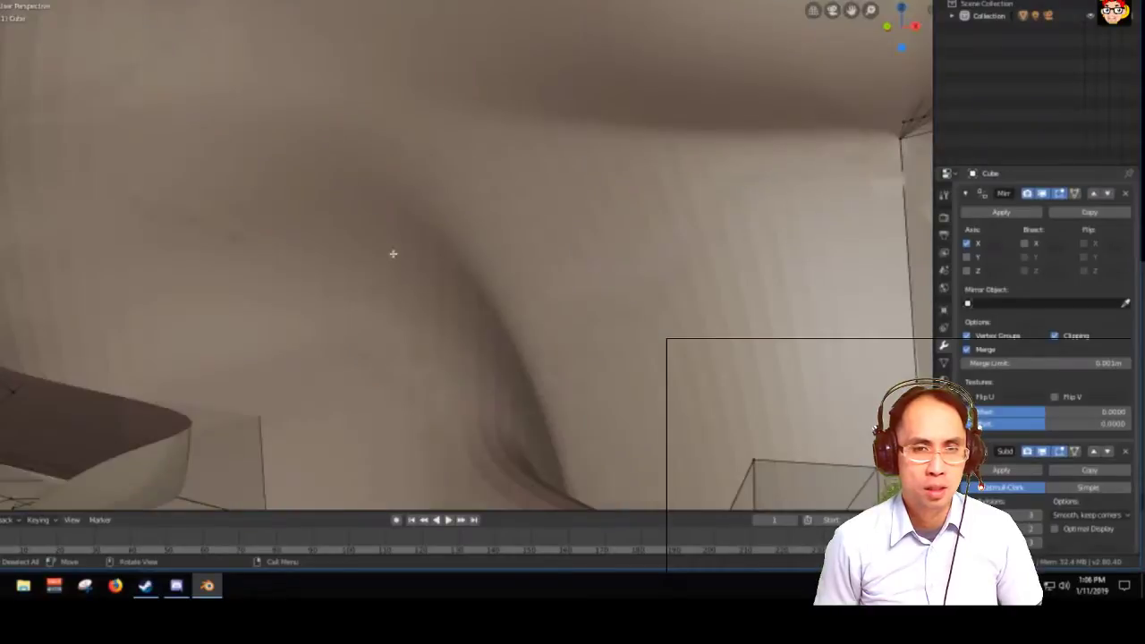
pyautogui.scroll(-3, 391, 253)
pyautogui.scroll(2, 391, 248)
pyautogui.moveTo(395, 255); pyautogui.dragTo(537, 244, button='middle')
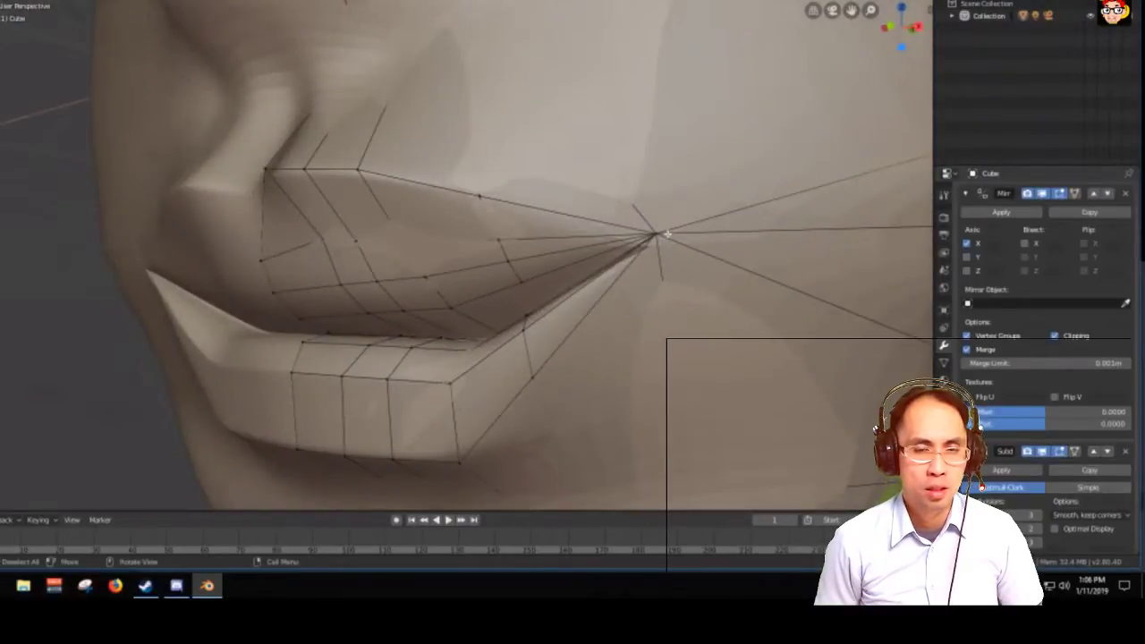
pyautogui.scroll(3, 643, 240)
pyautogui.moveTo(629, 245); pyautogui.dragTo(586, 245, button='middle')
pyautogui.scroll(-5, 560, 235)
pyautogui.press('Tab')
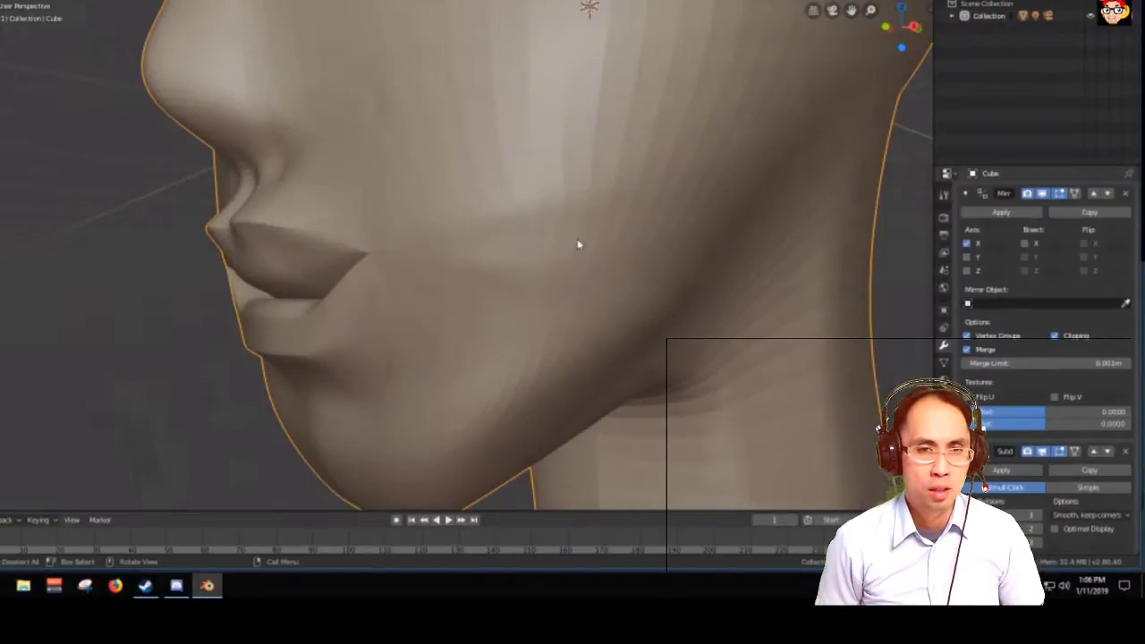
# Dissolve the edge joining the two cheek vertices between the mouth corner and the jawline in Edit Mode
pyautogui.press('Tab')
pyautogui.click(553, 235)
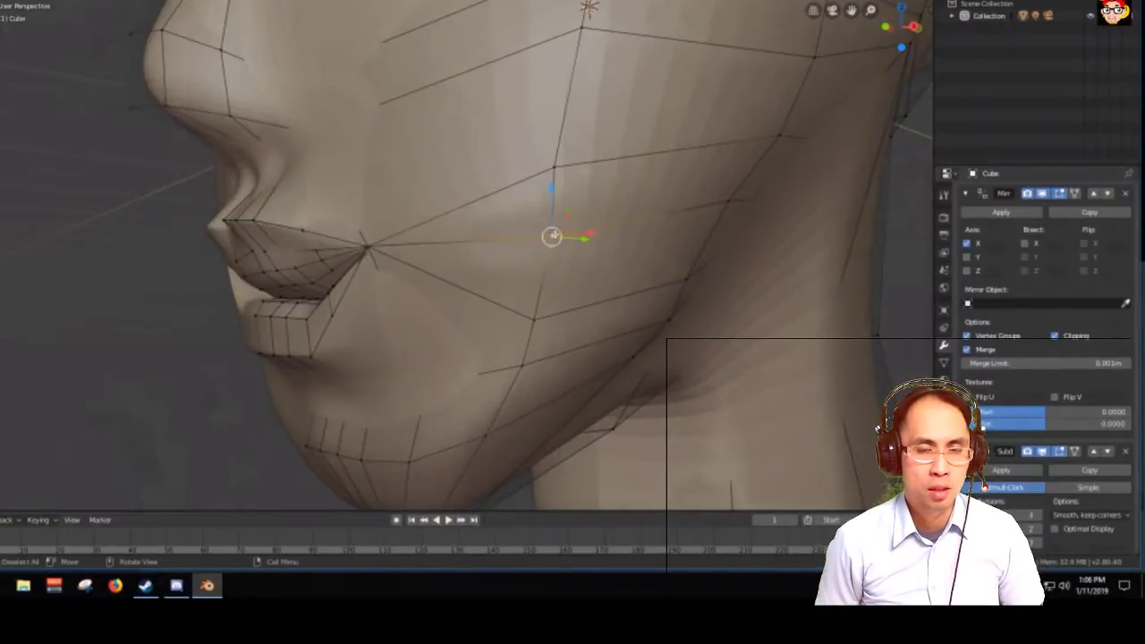
pyautogui.keyDown('shift'); pyautogui.click(728, 200); pyautogui.keyUp('shift')
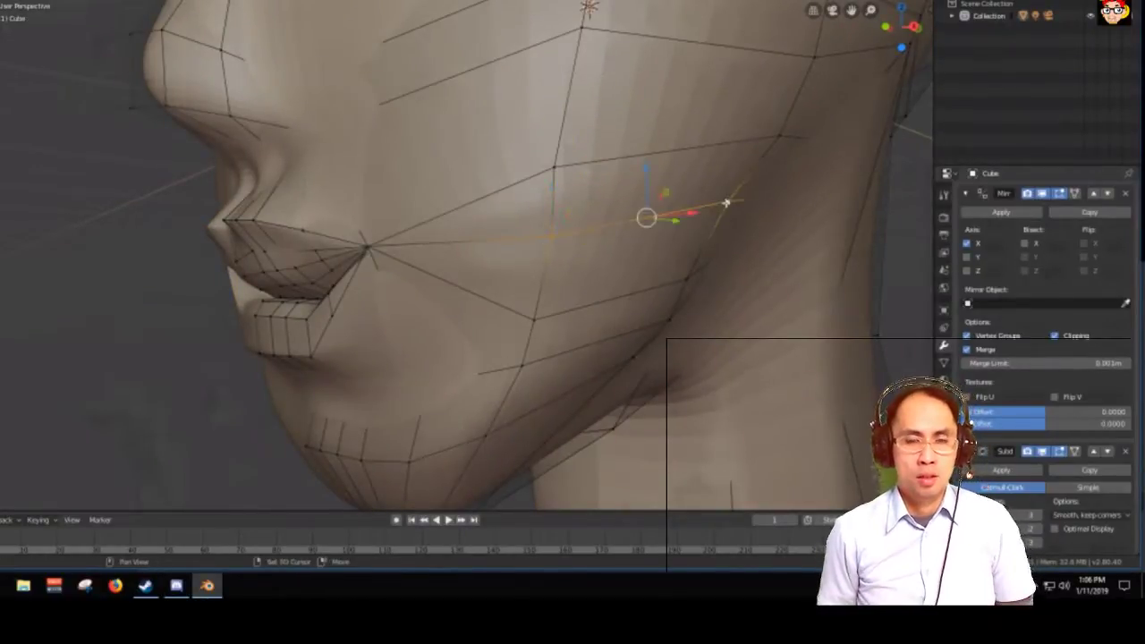
pyautogui.press('x')
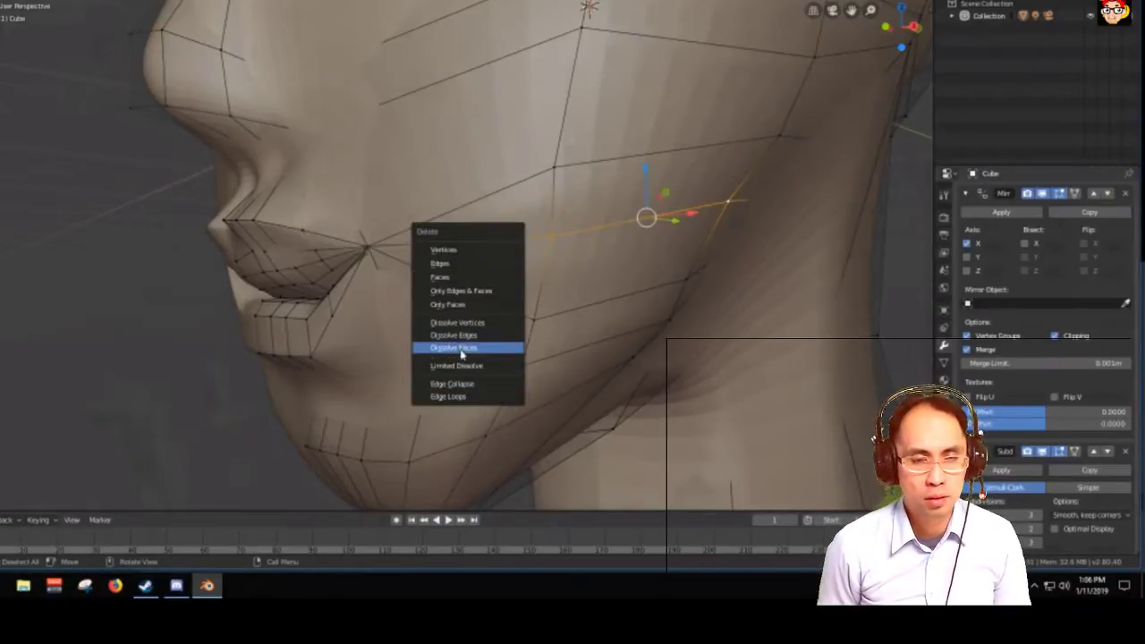
pyautogui.click(459, 334)
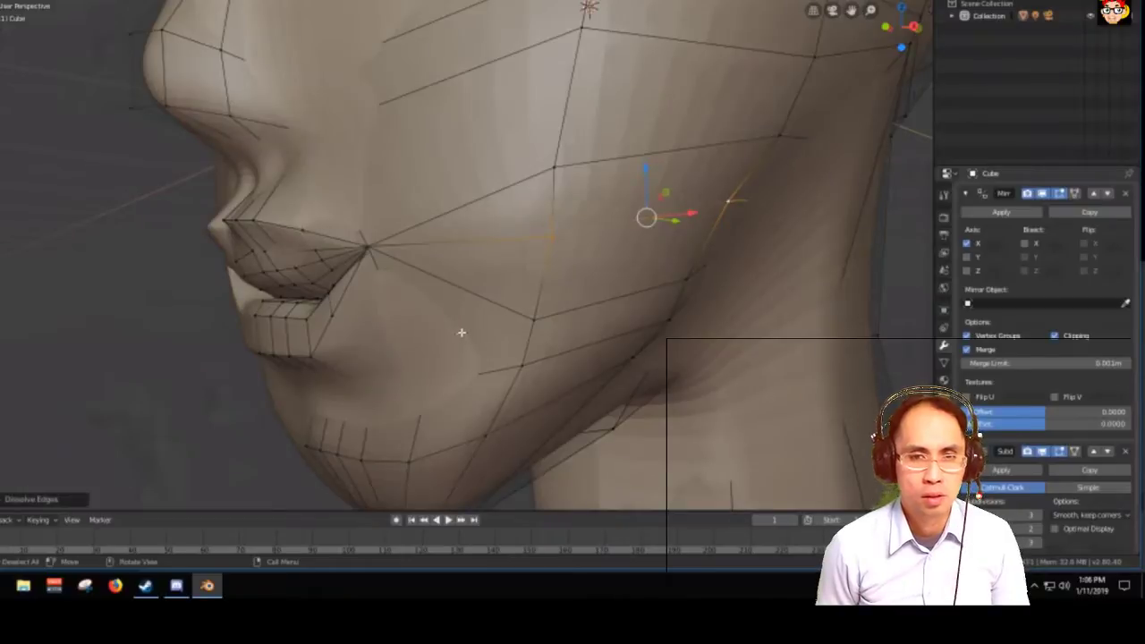
# Check the cheek in Object Mode and apply Dissolve Edges again to the selected cheek vertices
pyautogui.moveTo(462, 332); pyautogui.dragTo(568, 215, button='middle')
pyautogui.press('Tab')
pyautogui.press('Tab')
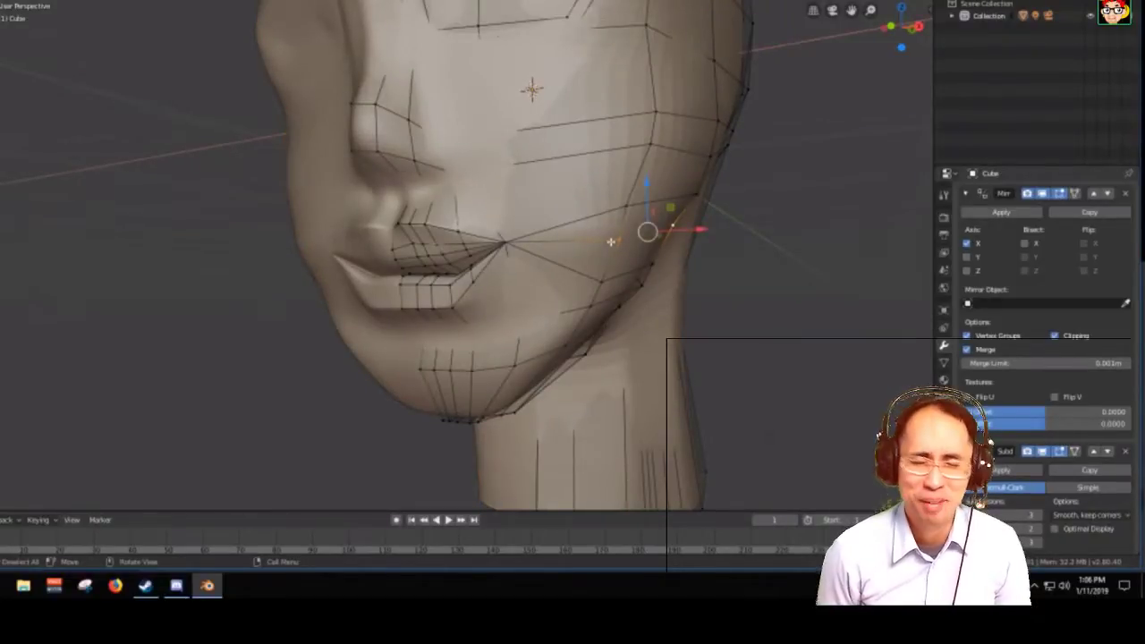
pyautogui.moveTo(611, 241); pyautogui.dragTo(581, 238, button='middle')
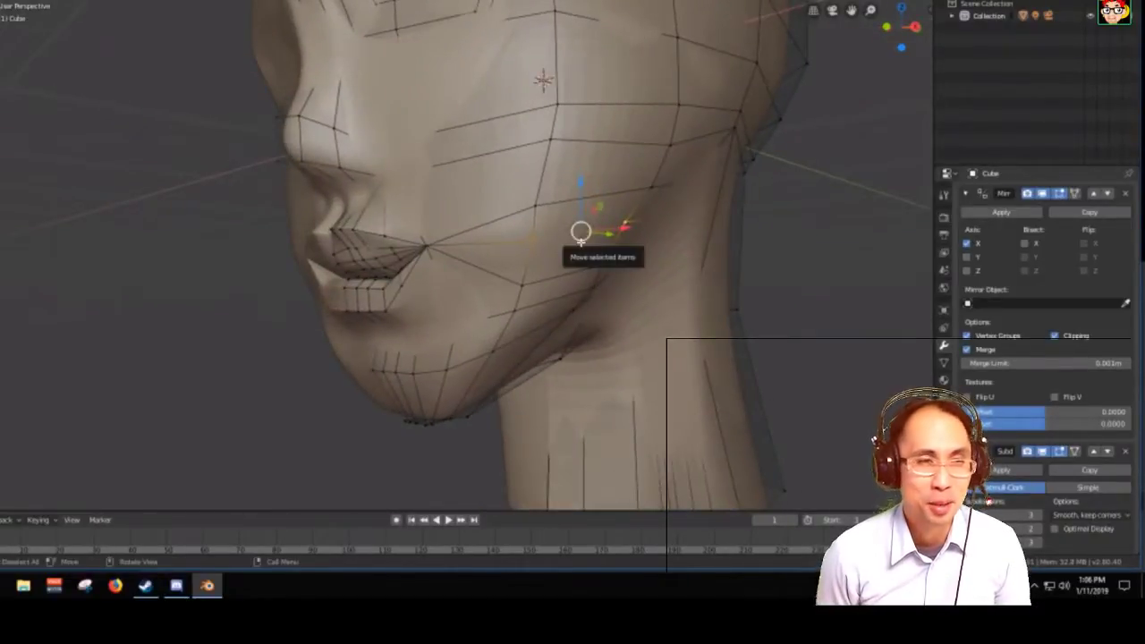
pyautogui.press('x')
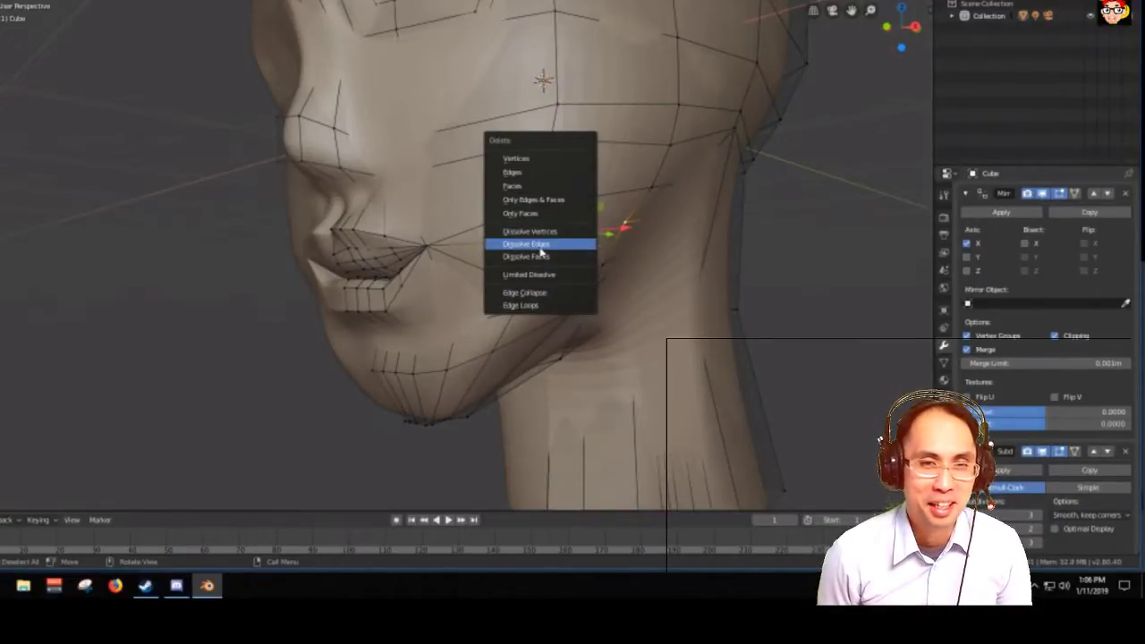
pyautogui.click(540, 244)
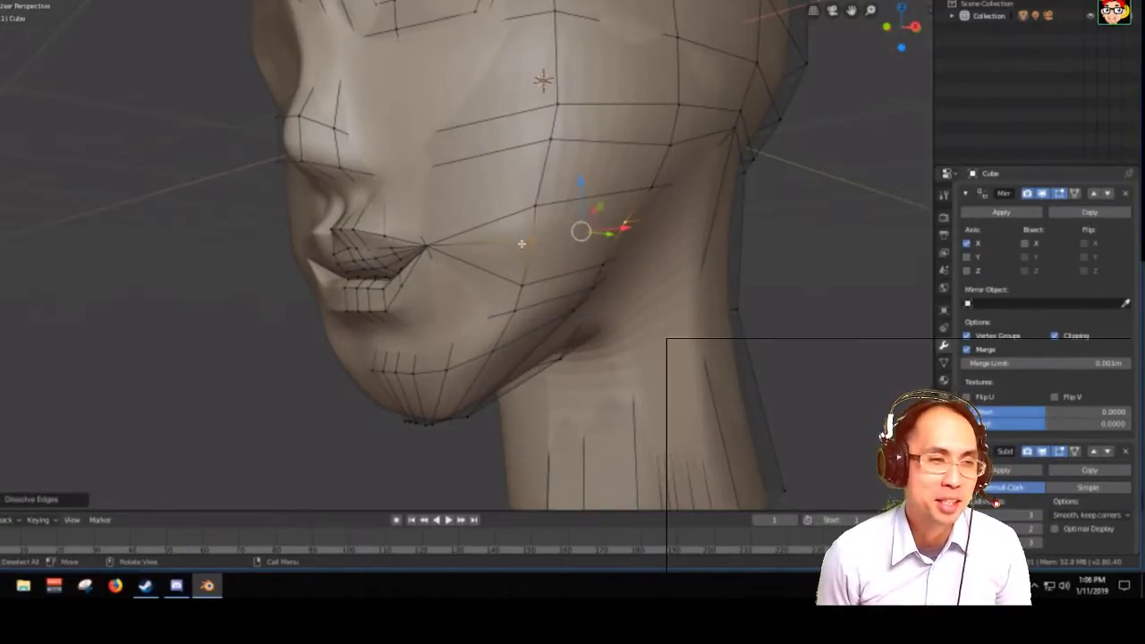
# Dissolve the edge running from the mouth corner to the nearby cheek vertex
pyautogui.click(476, 248)
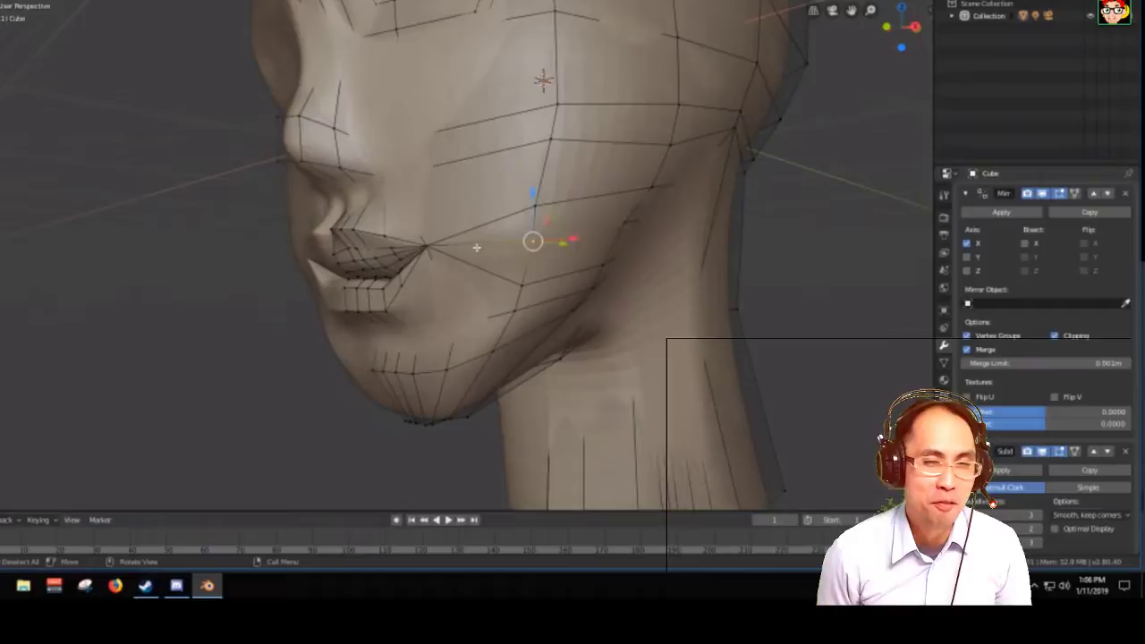
pyautogui.click(427, 246)
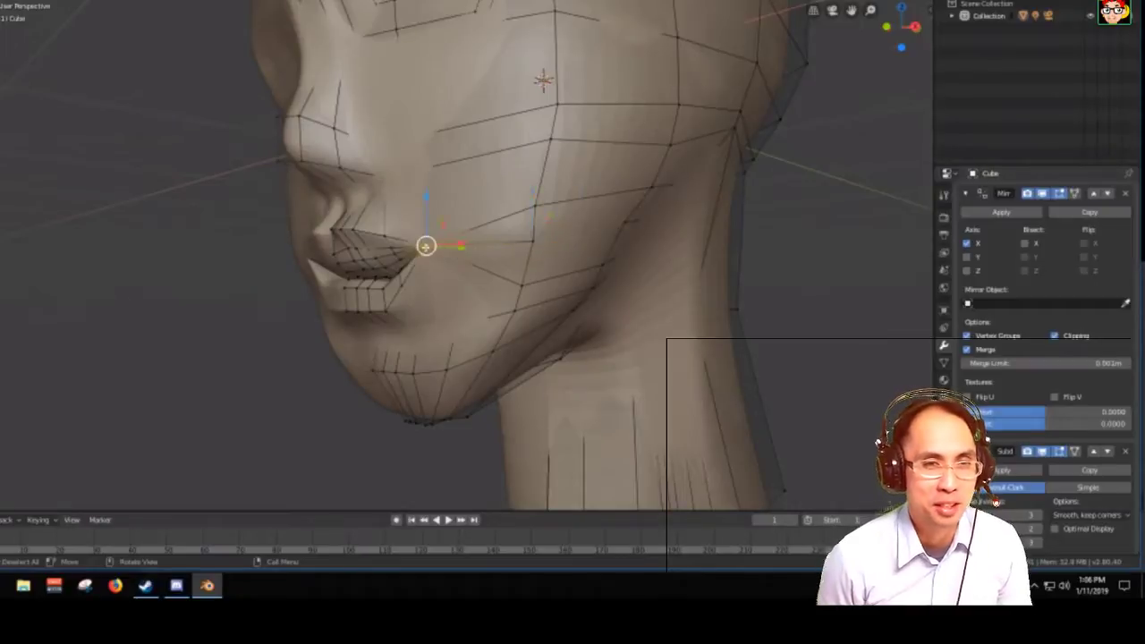
pyautogui.keyDown('shift'); pyautogui.click(533, 243); pyautogui.keyUp('shift')
pyautogui.press('x')
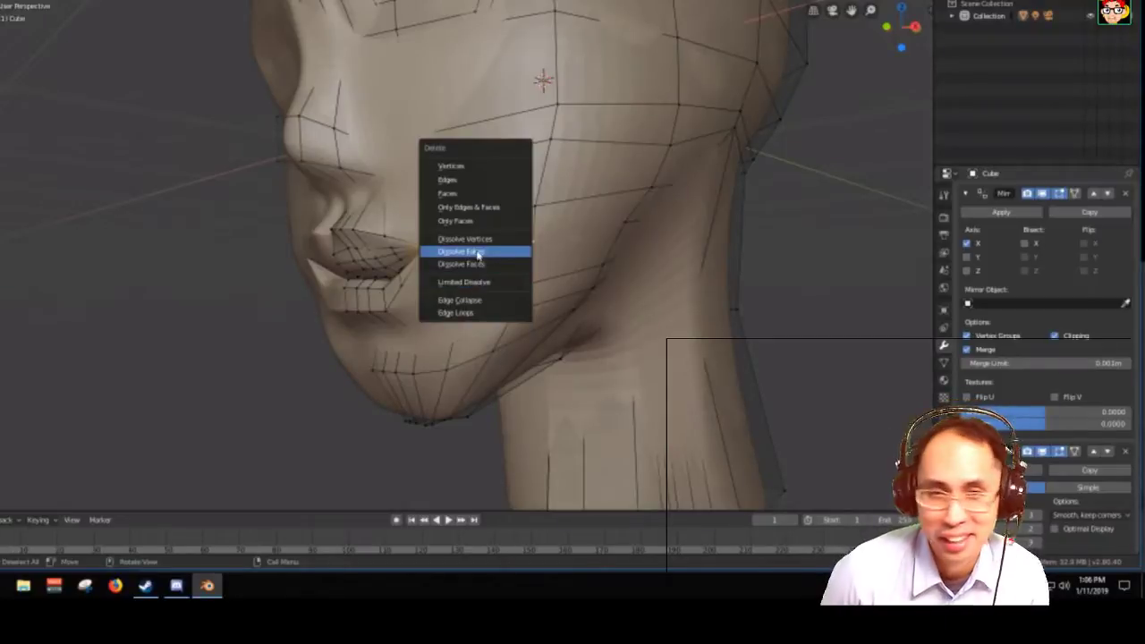
pyautogui.click(477, 252)
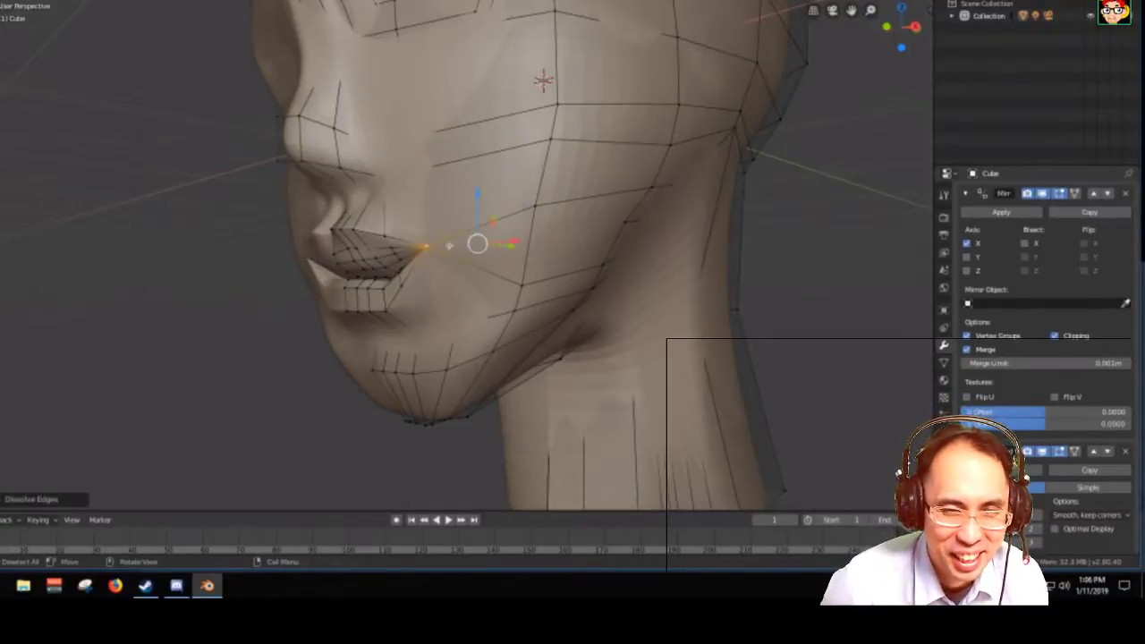
# View the smoothed head in Object Mode from both sides to check the edited cheek
pyautogui.moveTo(449, 245); pyautogui.dragTo(591, 259, button='middle')
pyautogui.press('Tab')
pyautogui.scroll(-3, 471, 264)
pyautogui.scroll(2, 483, 249)
pyautogui.scroll(-3, 435, 247)
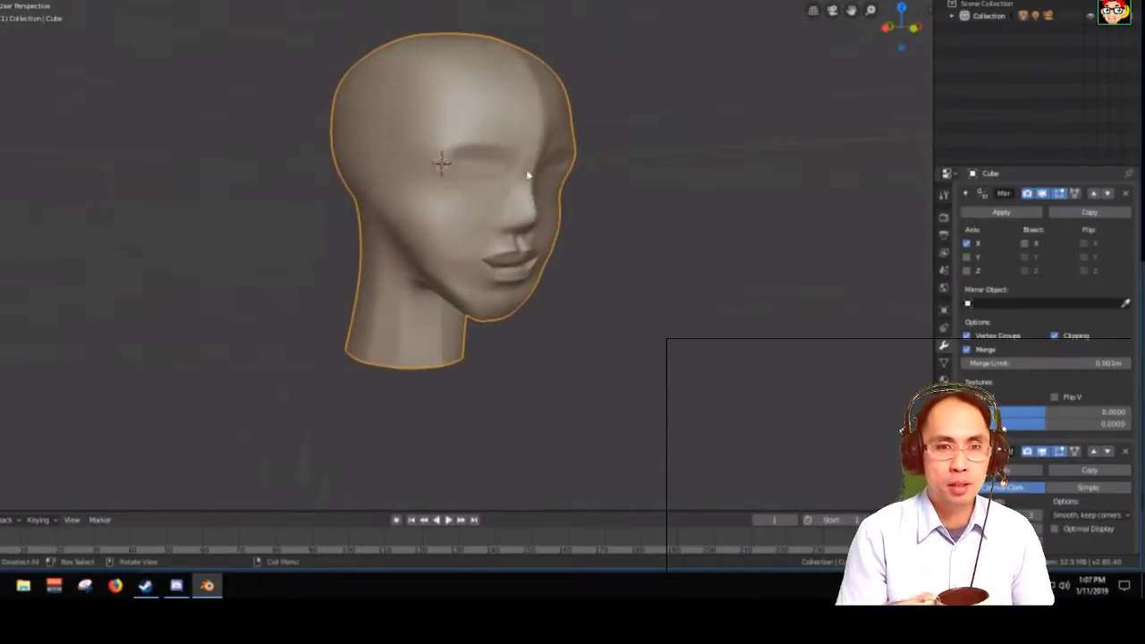
pyautogui.scroll(2, 528, 173)
pyautogui.moveTo(528, 171); pyautogui.dragTo(439, 185, button='middle')
# Examine the whole head's edge layout in Edit Mode and return to Object Mode
pyautogui.press('Tab')
pyautogui.moveTo(528, 238); pyautogui.dragTo(496, 246, button='middle')
pyautogui.scroll(3, 478, 242)
pyautogui.scroll(-5, 470, 231)
pyautogui.scroll(-3, 448, 237)
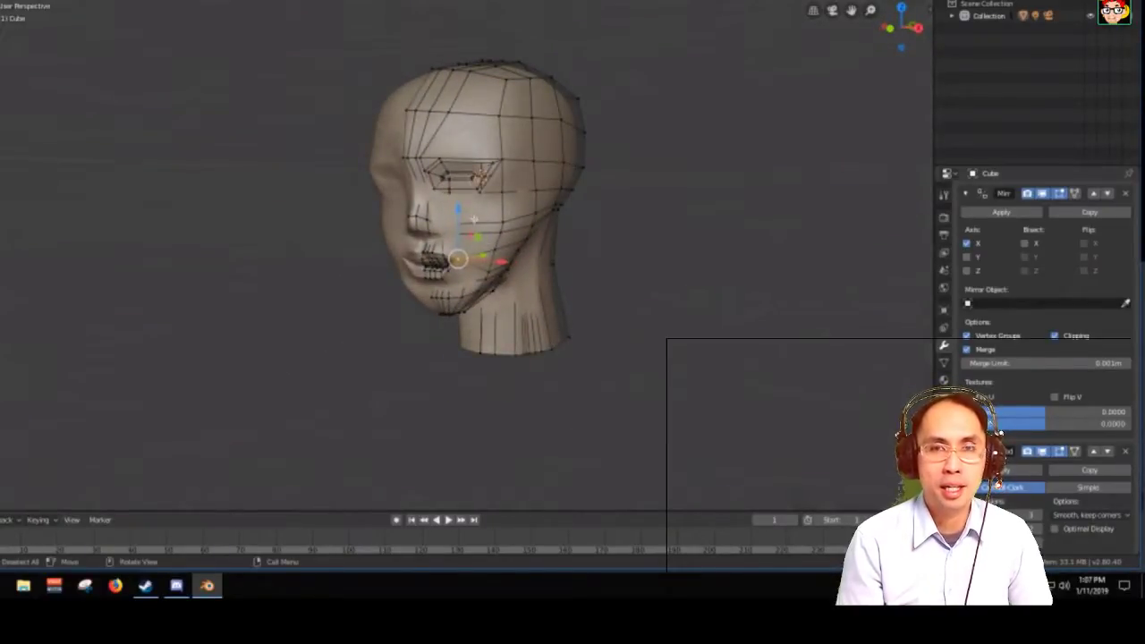
pyautogui.press('Tab')
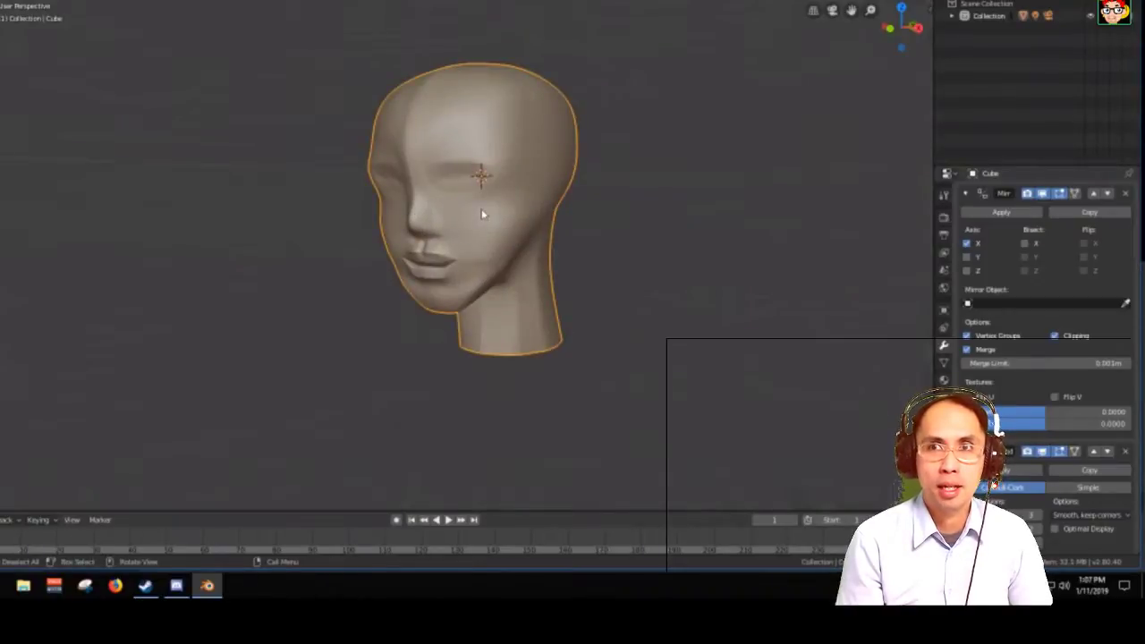
# Apply Shade Smooth to the head, finding the command by searching for "smoo"
pyautogui.scroll(3, 481, 214)
pyautogui.moveTo(482, 214); pyautogui.dragTo(447, 199, button='middle')
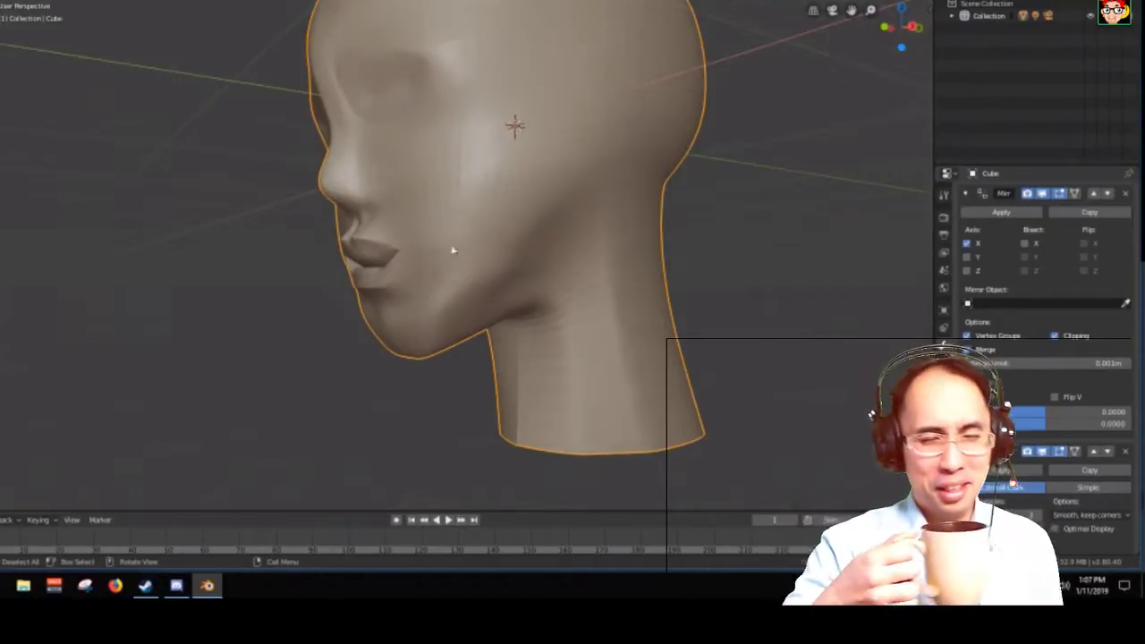
pyautogui.press('space')
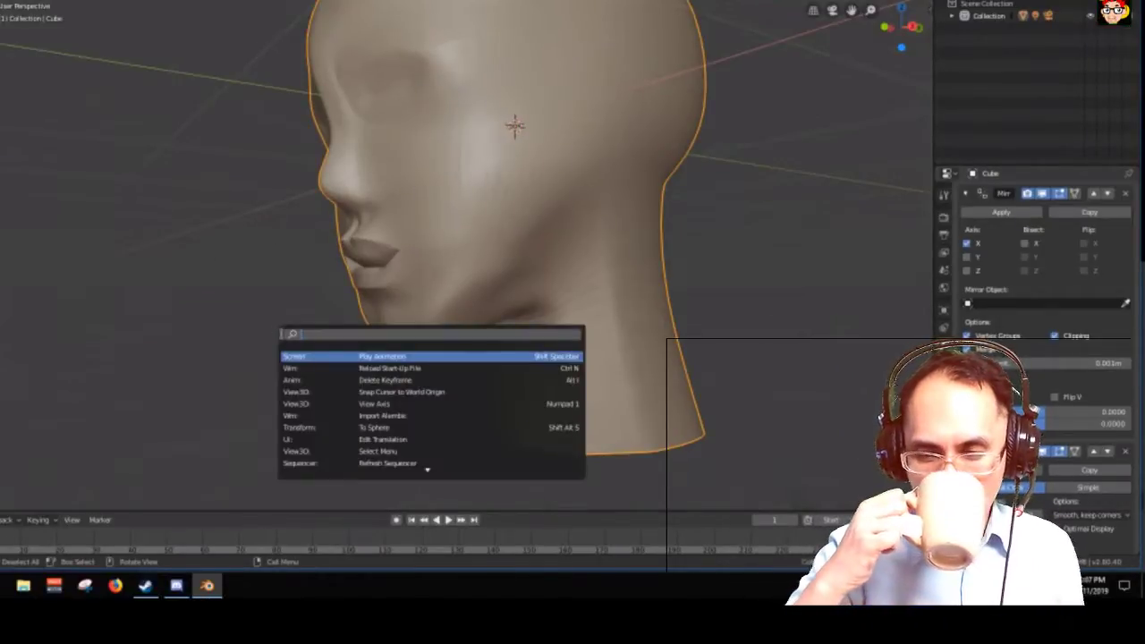
pyautogui.write('smoo')
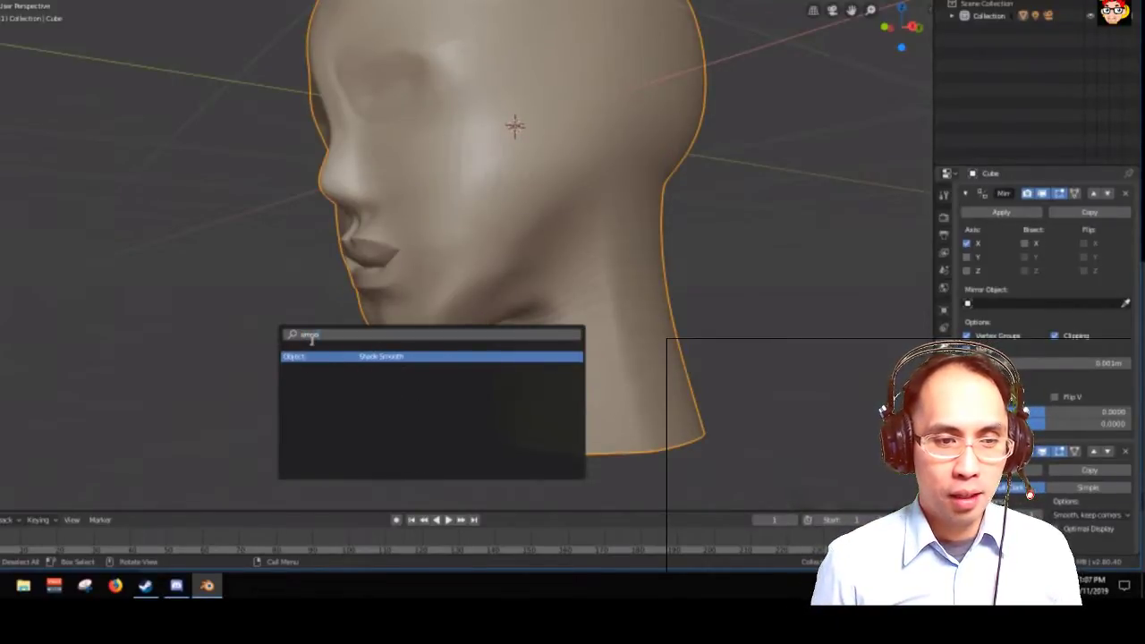
pyautogui.click(412, 357)
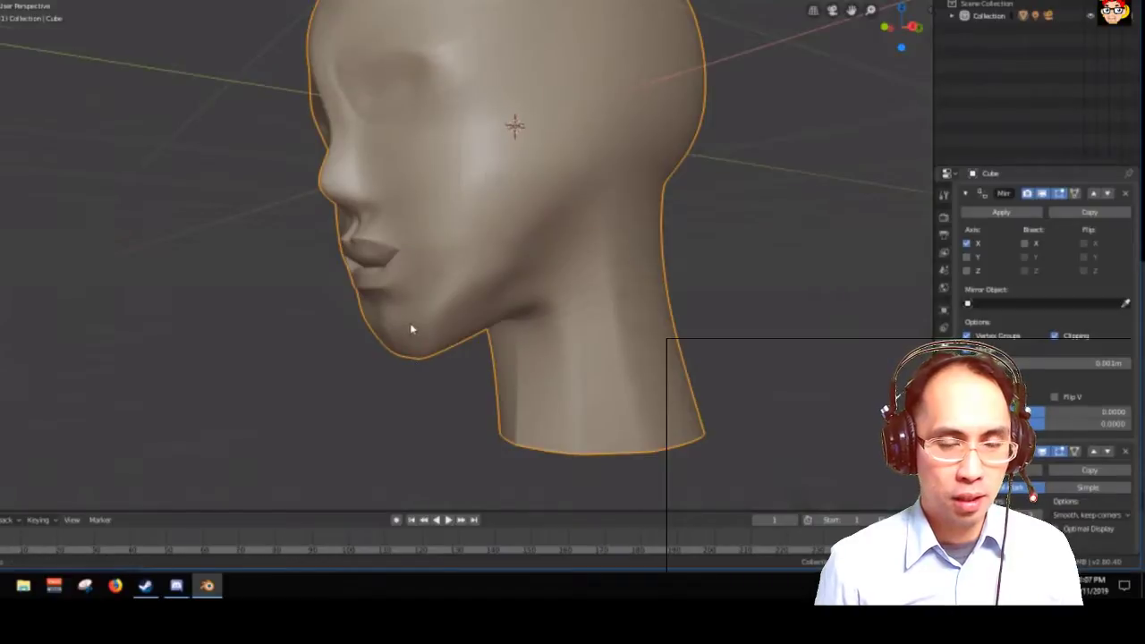
# View the shade-smoothed head in profile and from the front, including a close look at the face
pyautogui.moveTo(414, 328)
pyautogui.mouseDown(button='middle')
pyautogui.moveTo(558, 338)
pyautogui.moveTo(540, 349)
pyautogui.moveTo(414, 334)
pyautogui.moveTo(490, 322)
pyautogui.moveTo(614, 330)
pyautogui.moveTo(399, 334)
pyautogui.mouseUp(button='middle')
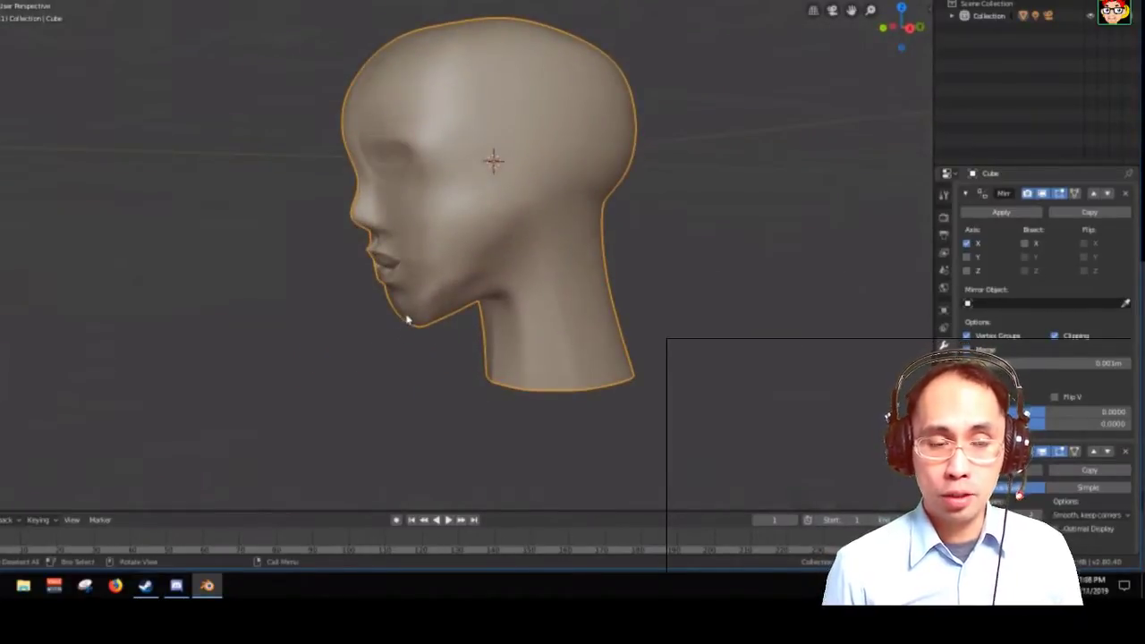
pyautogui.moveTo(427, 204); pyautogui.dragTo(478, 191, button='middle')
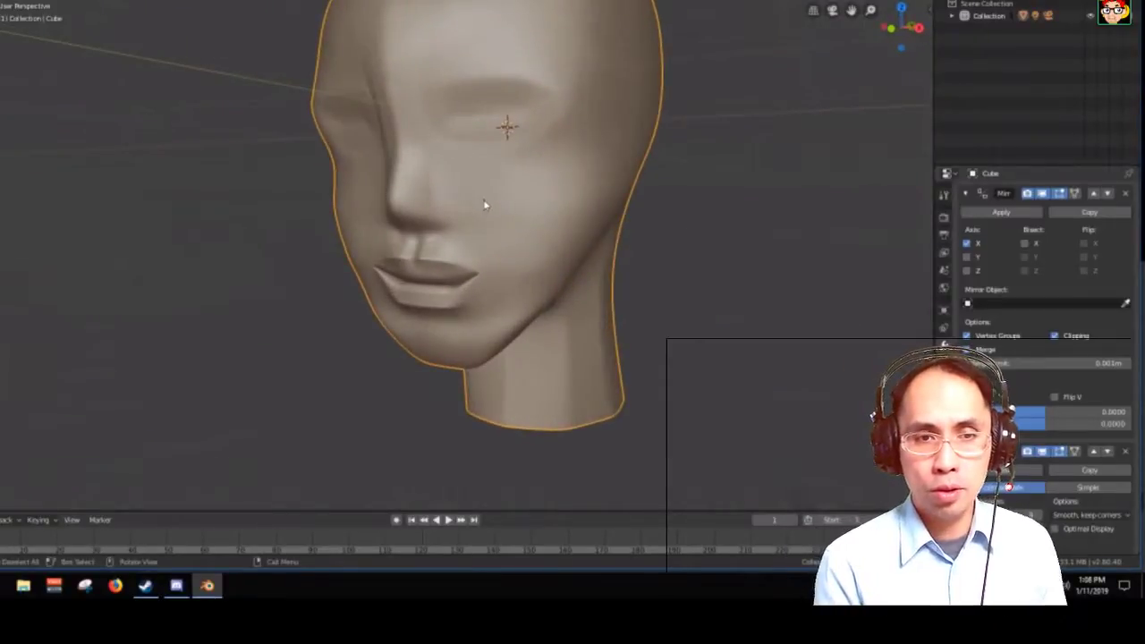
pyautogui.scroll(-2, 483, 207)
pyautogui.scroll(4, 480, 209)
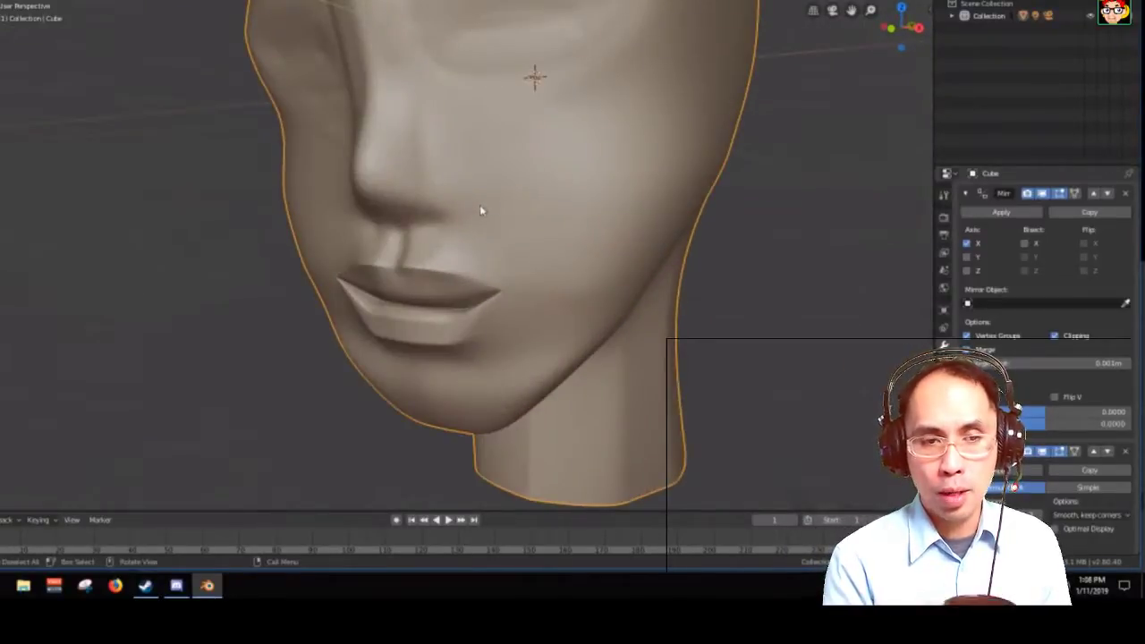
# Set the head's subdivision level to 0 while viewing the lower face from the side
pyautogui.moveTo(481, 210); pyautogui.dragTo(450, 197, button='middle')
pyautogui.scroll(1, 432, 204)
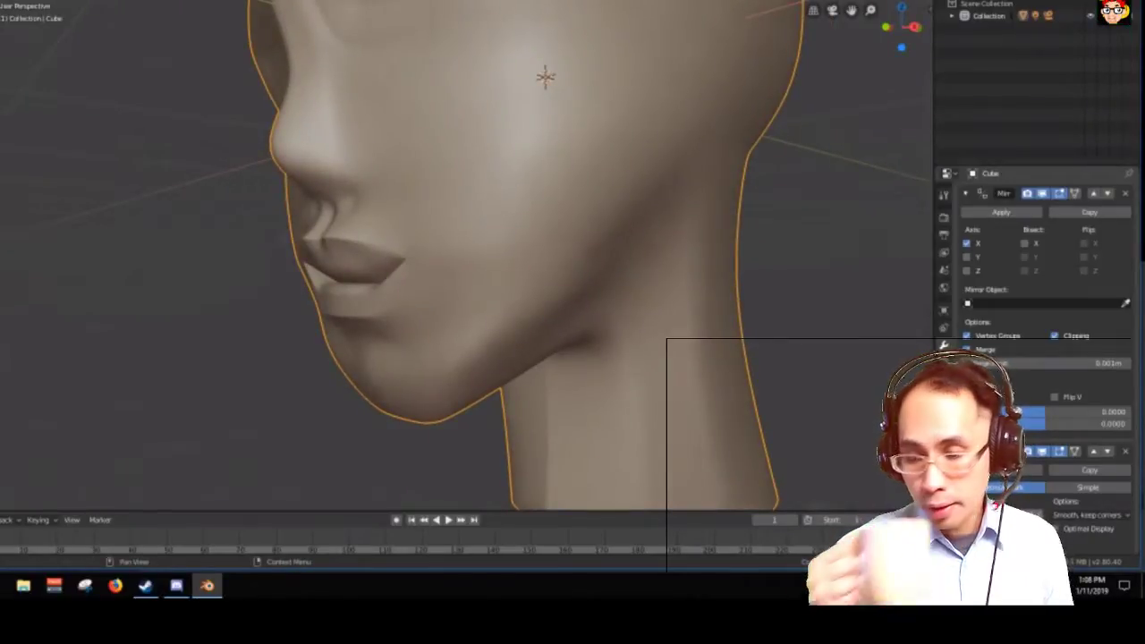
pyautogui.hotkey('ctrl', '0')
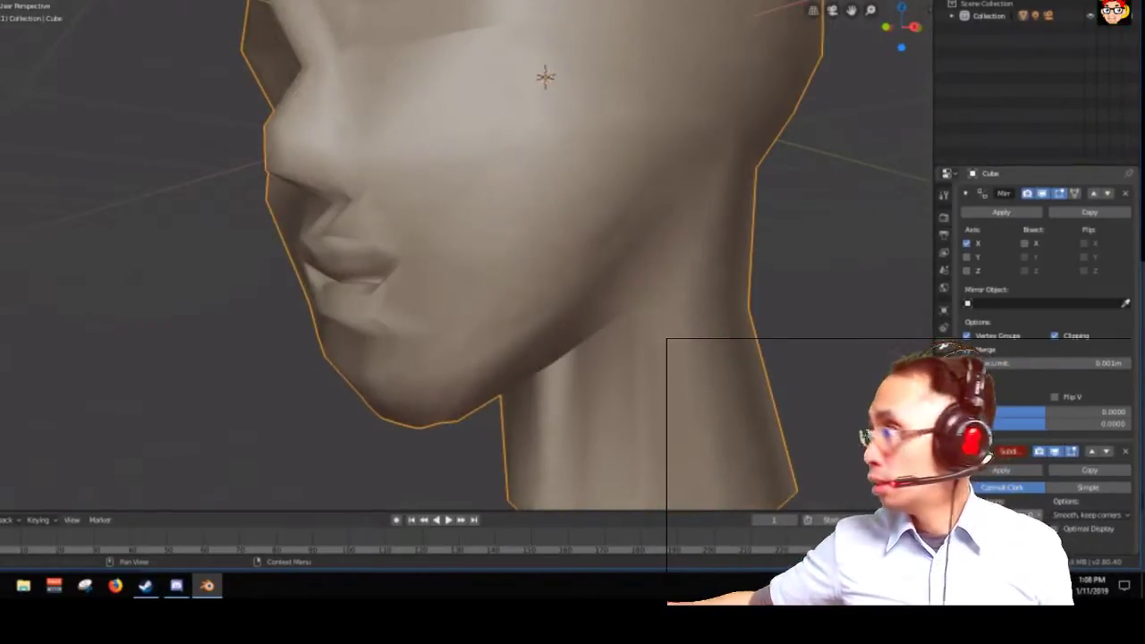
# Enter Edit Mode on the head and examine its edge layout across the face, crown and neck
pyautogui.scroll(-4, 510, 335)
pyautogui.moveTo(513, 325); pyautogui.dragTo(498, 260, button='middle')
pyautogui.press('Tab')
pyautogui.scroll(2, 497, 275)
pyautogui.scroll(-2, 497, 260)
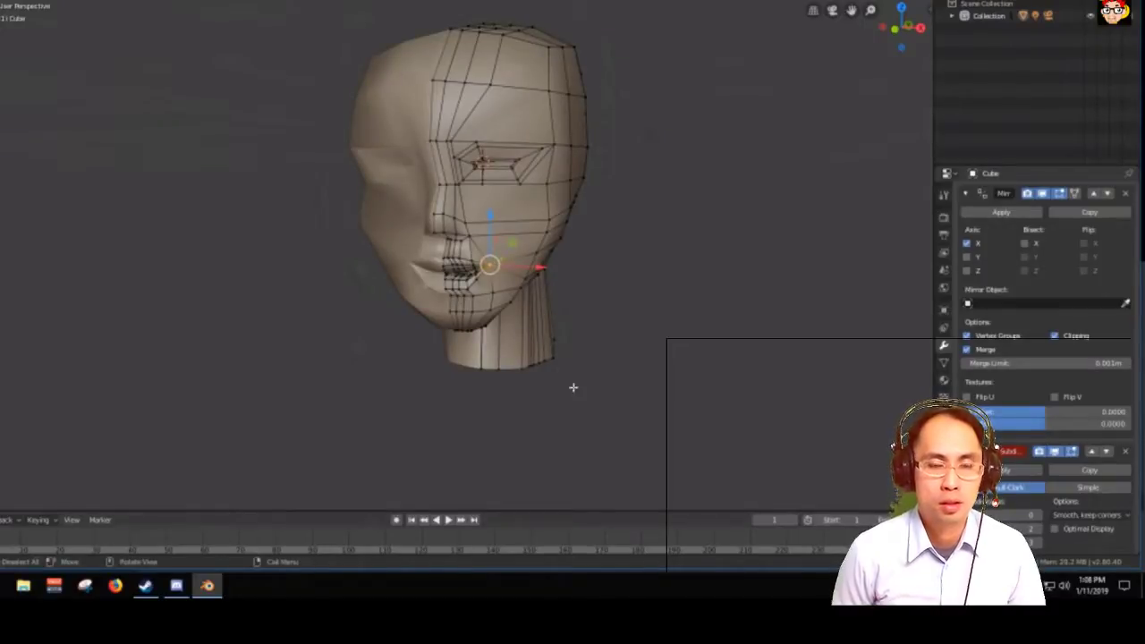
pyautogui.scroll(2, 455, 213)
pyautogui.moveTo(454, 213); pyautogui.dragTo(430, 159, button='middle')
pyautogui.scroll(2, 443, 158)
pyautogui.scroll(-2, 431, 119)
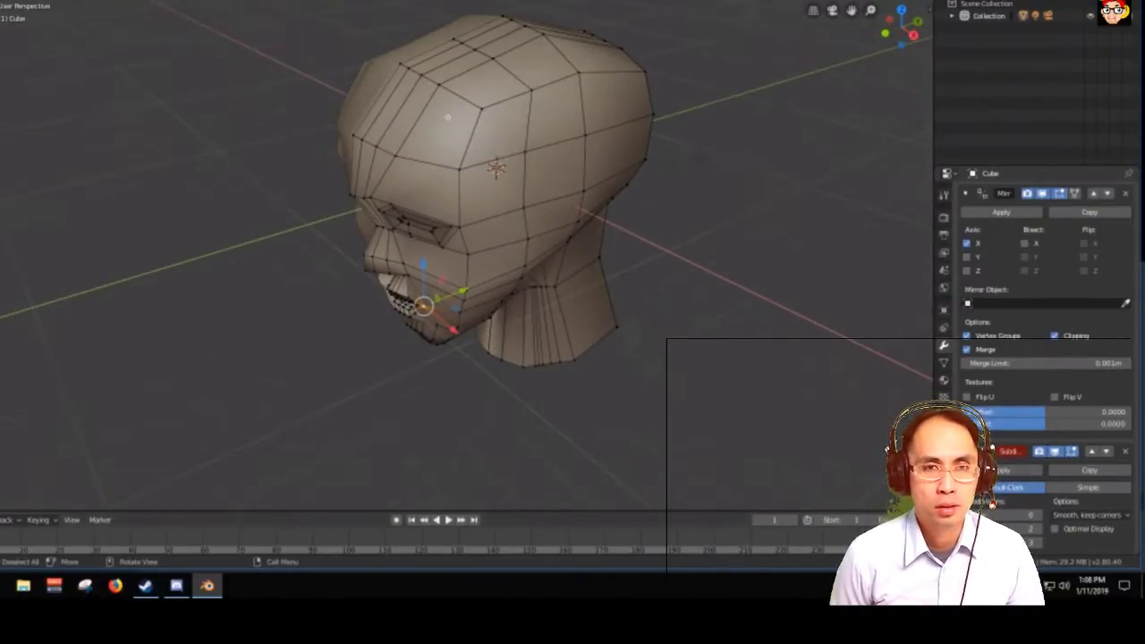
# Examine the edges converging at the corner of the mouth from the front and the side
pyautogui.moveTo(467, 237); pyautogui.dragTo(442, 213, button='middle')
pyautogui.scroll(2, 433, 280)
pyautogui.scroll(2, 437, 233)
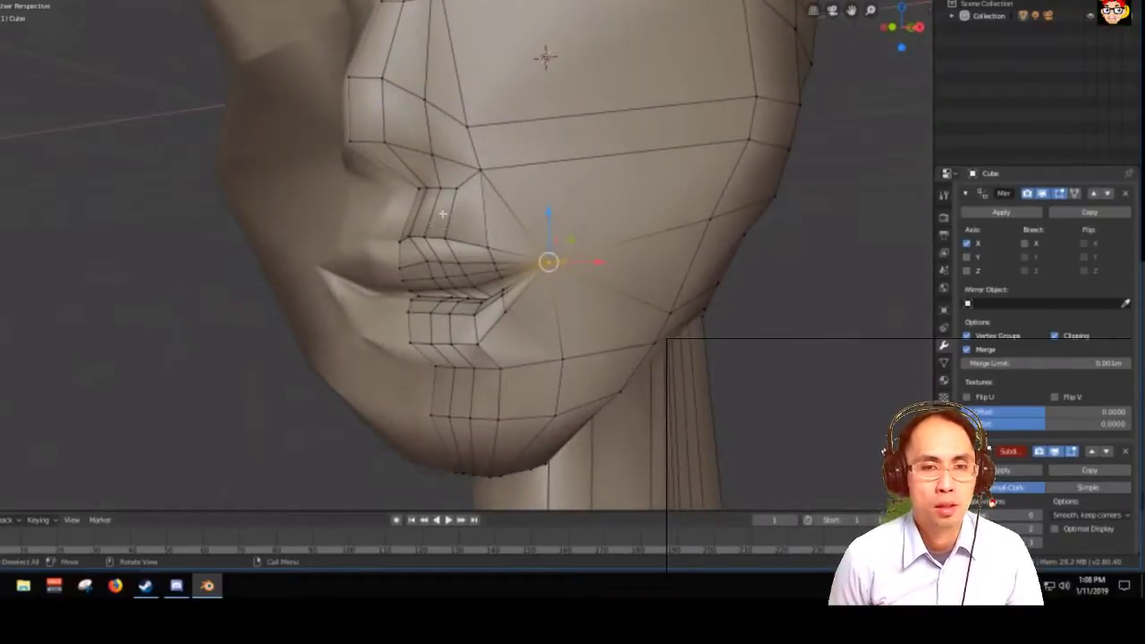
pyautogui.moveTo(491, 268); pyautogui.dragTo(450, 340, button='middle')
pyautogui.scroll(3, 432, 340)
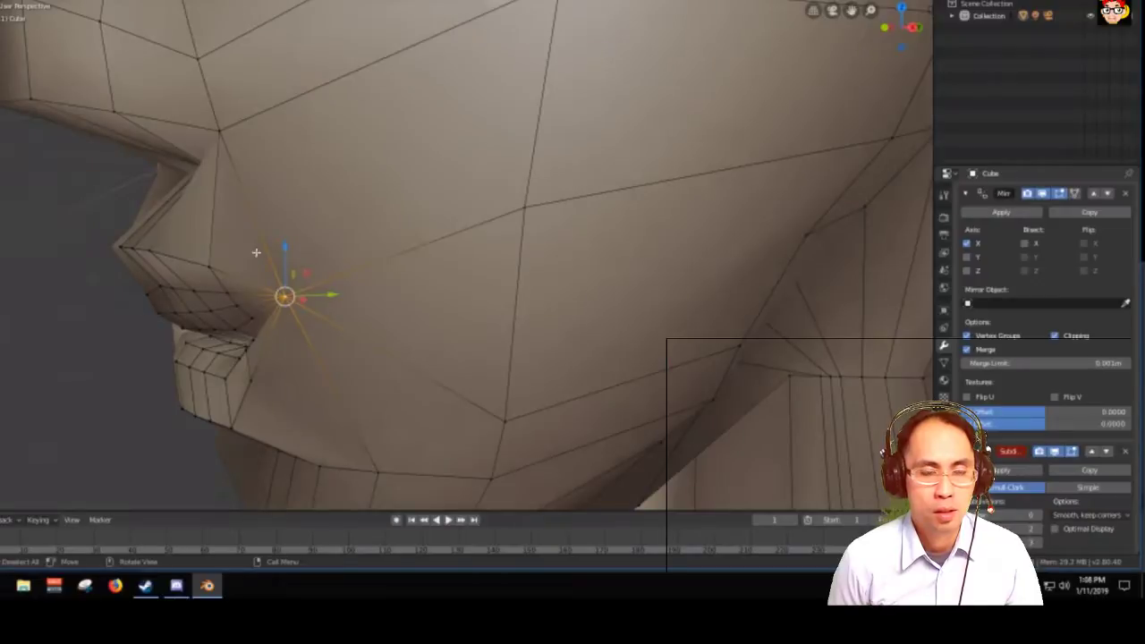
pyautogui.scroll(-3, 242, 208)
pyautogui.moveTo(241, 202); pyautogui.dragTo(414, 223, button='middle')
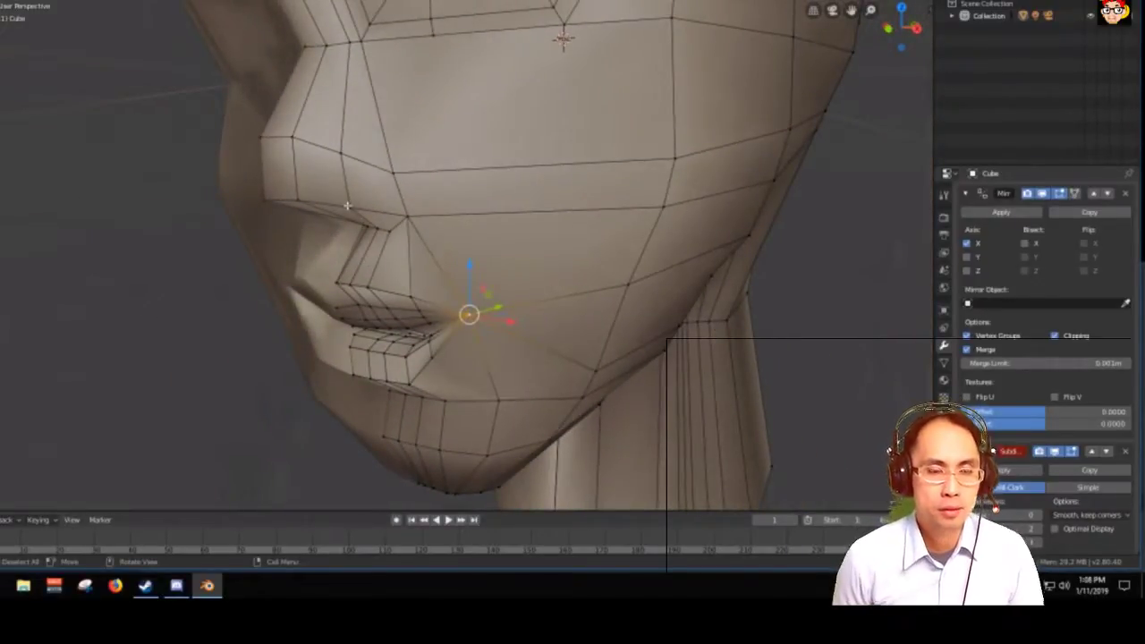
pyautogui.moveTo(347, 206); pyautogui.dragTo(396, 173, button='middle')
pyautogui.scroll(-3, 378, 170)
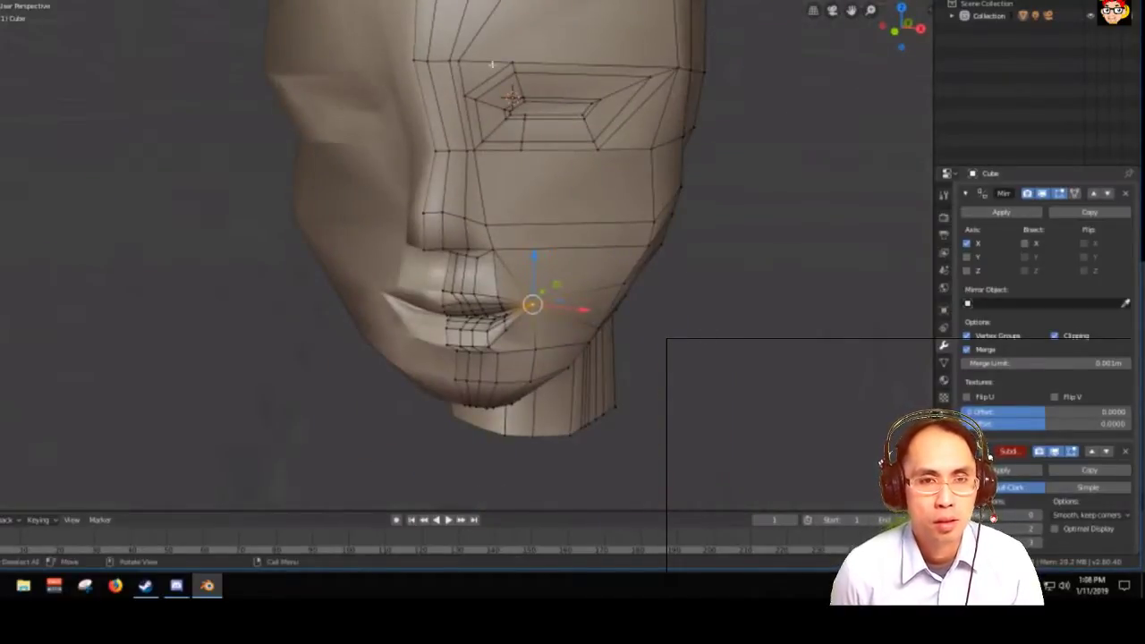
# Set the head's viewport subdivision level to 1 and inspect the smoothed eyes, jaw and profile against the edit cage
pyautogui.click(1039, 526)
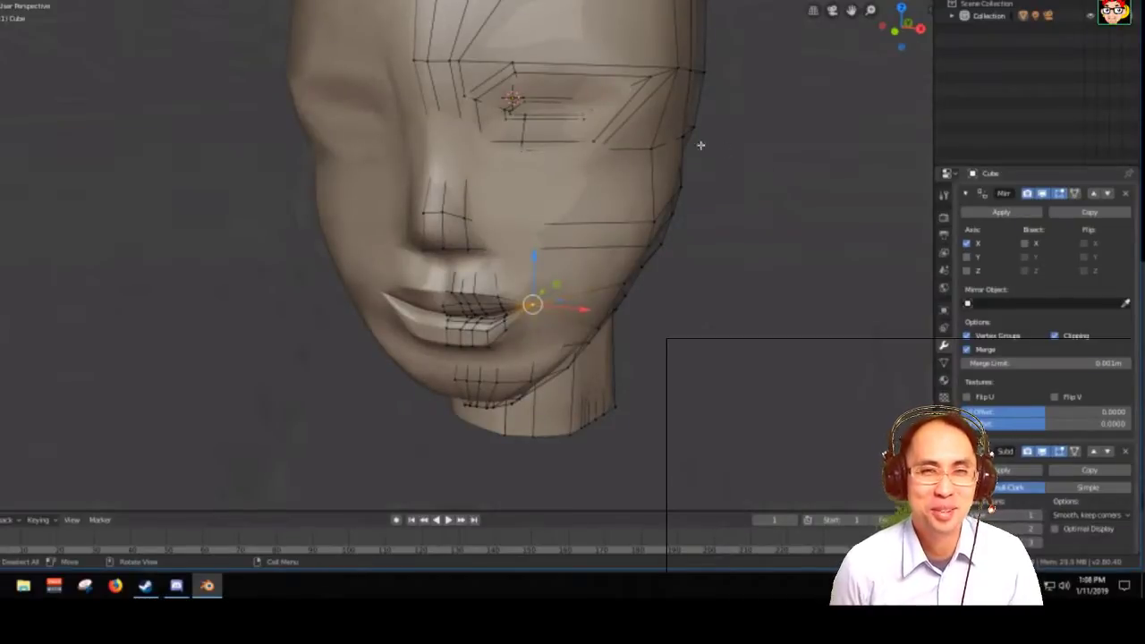
pyautogui.moveTo(534, 97); pyautogui.dragTo(381, 234, button='middle')
pyautogui.scroll(3, 581, 101)
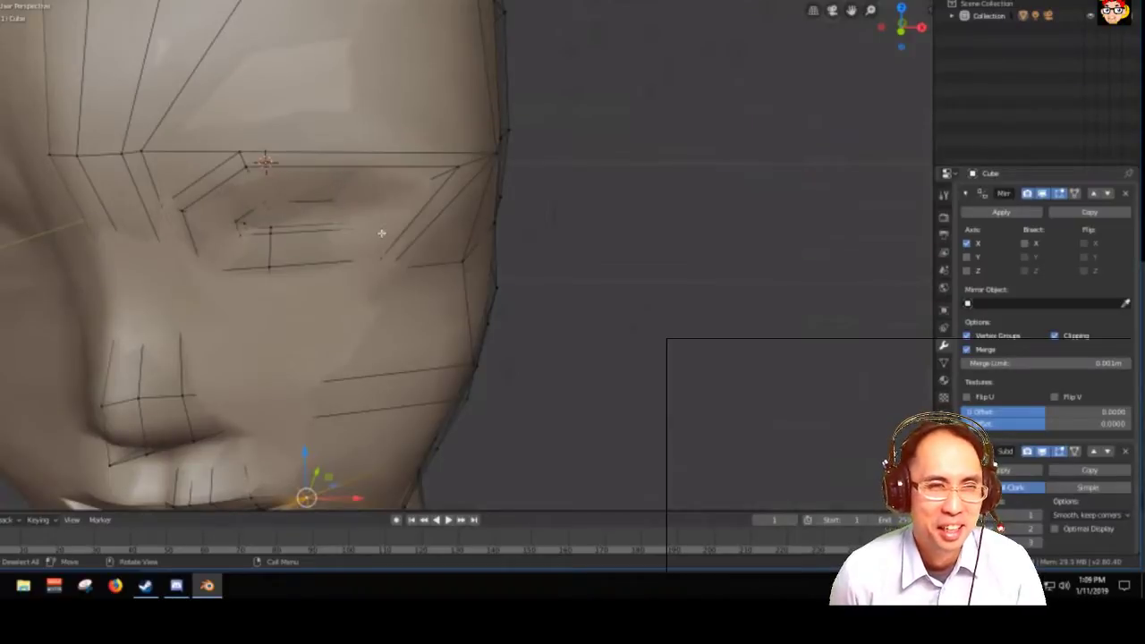
pyautogui.moveTo(427, 249); pyautogui.dragTo(343, 242, button='middle')
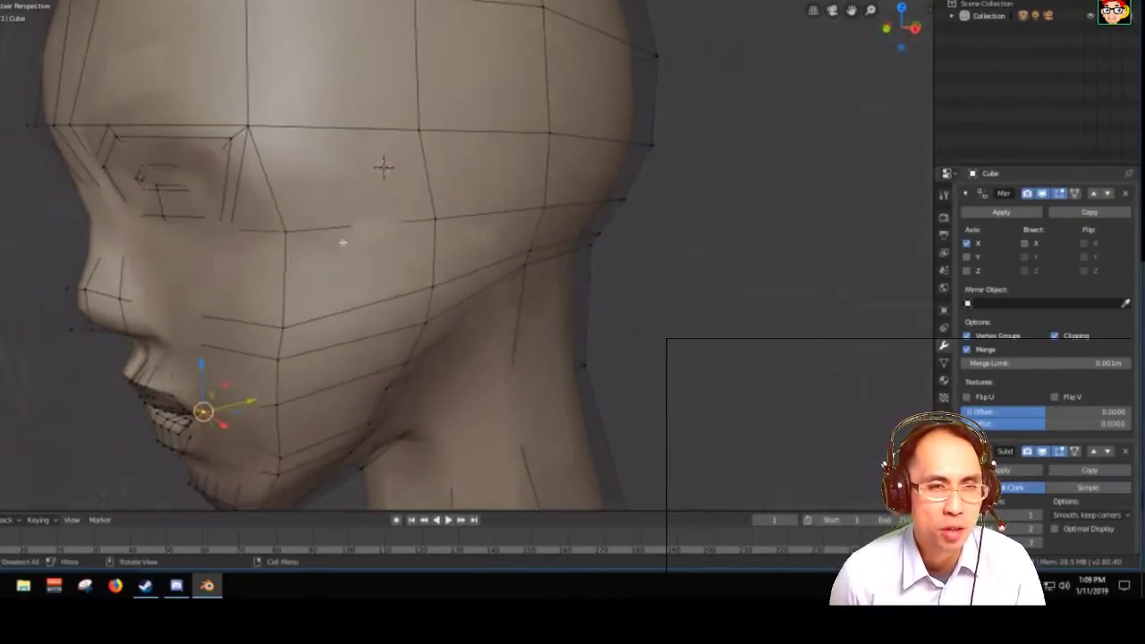
pyautogui.moveTo(158, 248); pyautogui.dragTo(405, 234, button='middle')
pyautogui.scroll(-3, 401, 234)
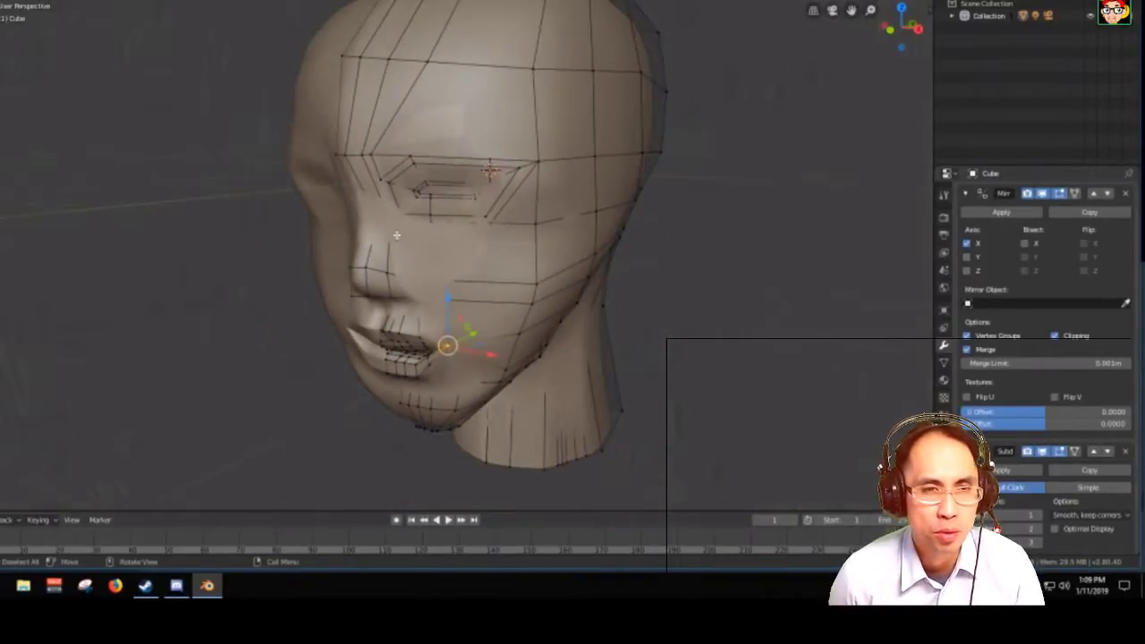
pyautogui.scroll(-2, 400, 226)
pyautogui.scroll(2, 400, 226)
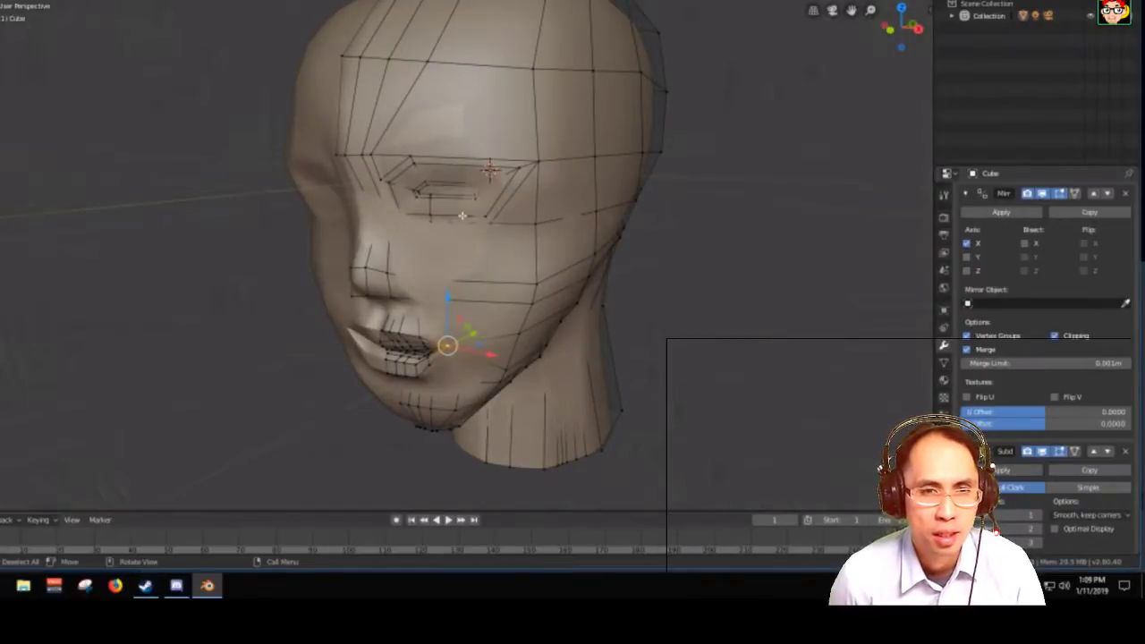
pyautogui.moveTo(463, 215); pyautogui.dragTo(397, 203, button='middle')
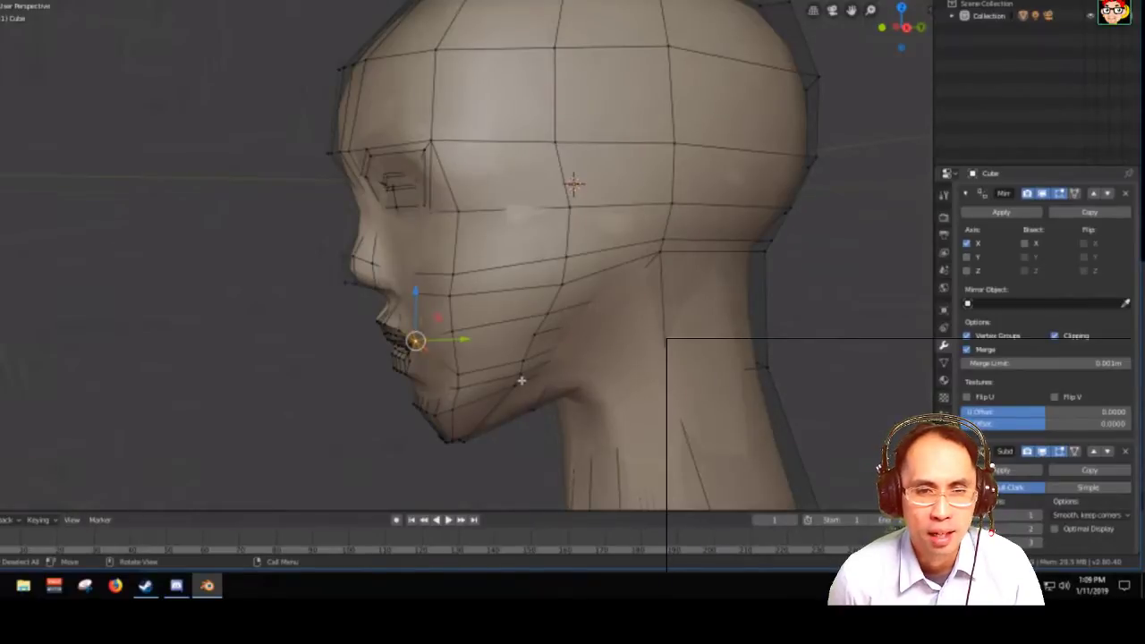
pyautogui.moveTo(453, 244); pyautogui.dragTo(536, 248, button='middle')
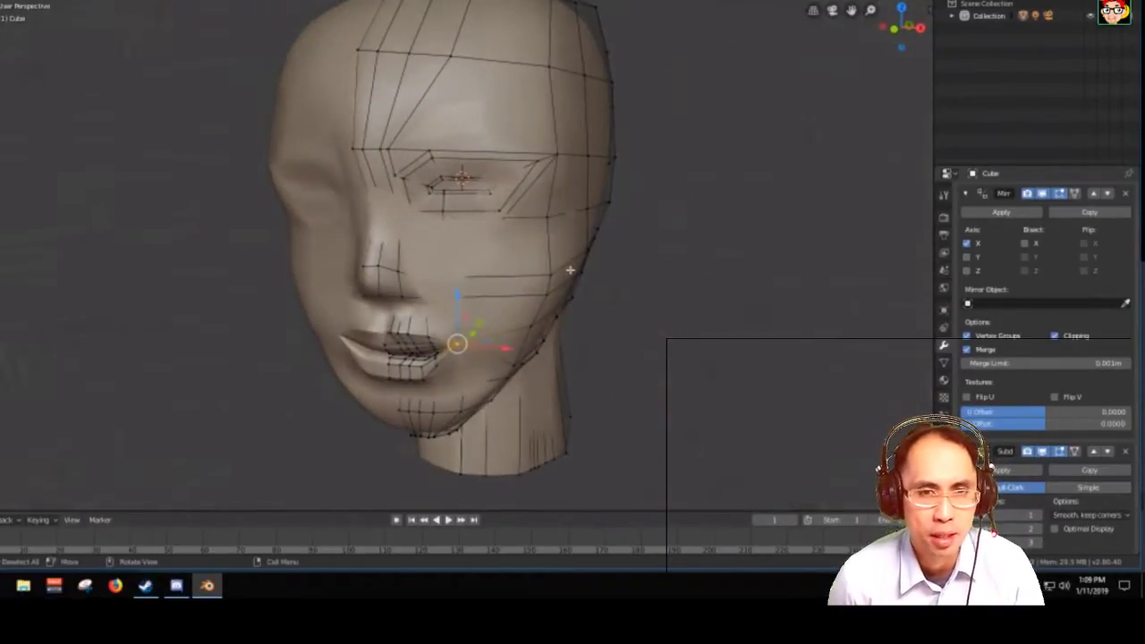
# Preview the head in LookDev shading and return to Solid shading
pyautogui.press('z')
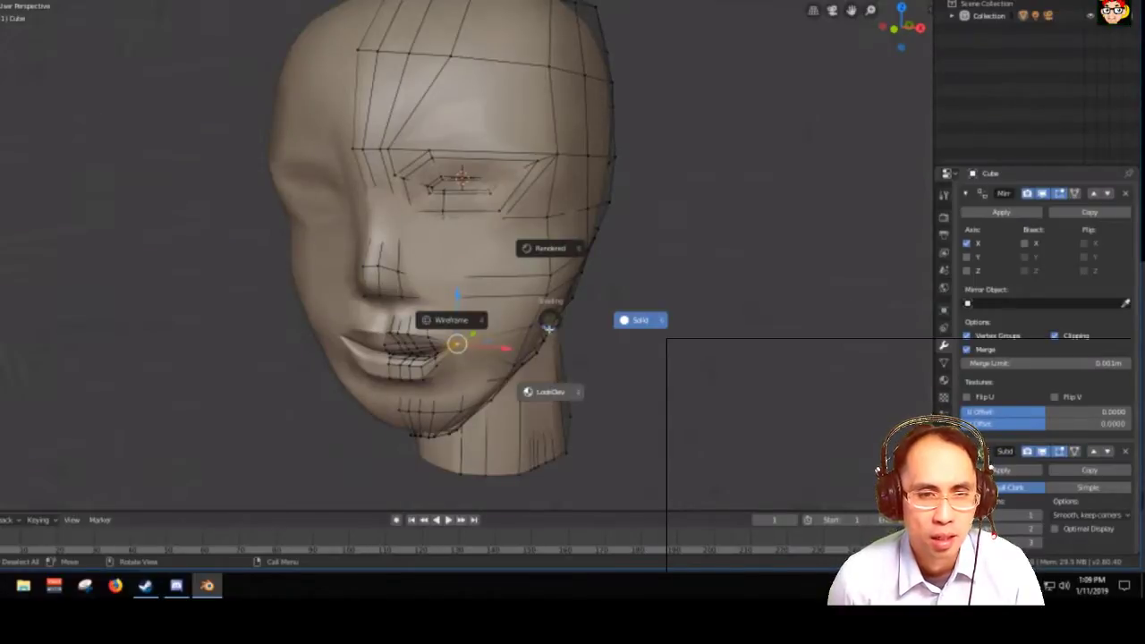
pyautogui.click(587, 314)
pyautogui.press('z')
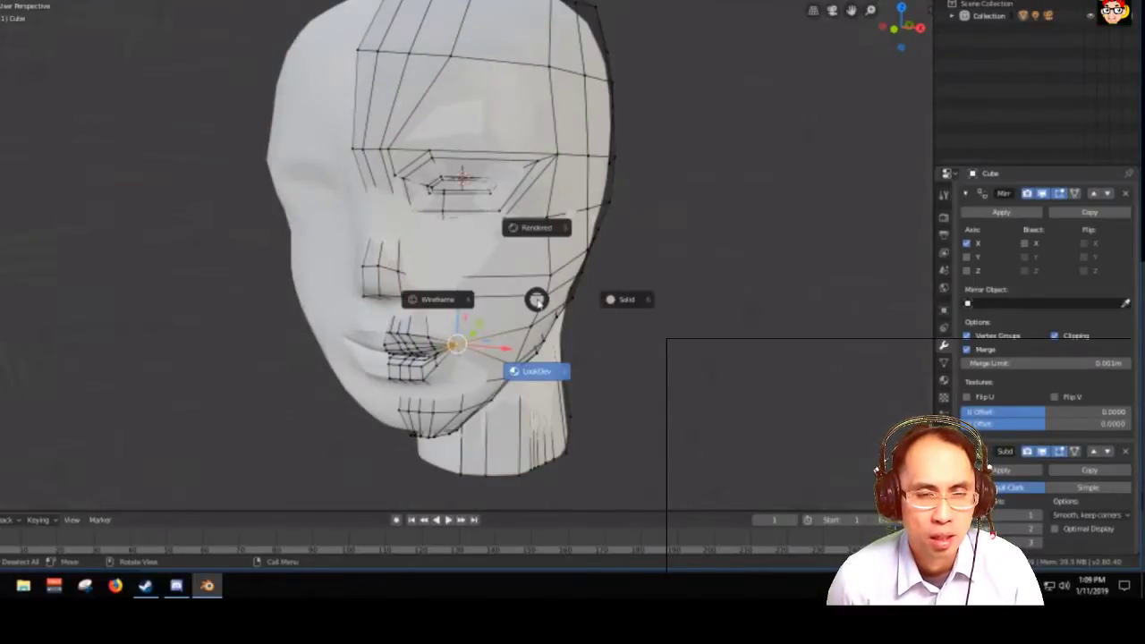
pyautogui.click(635, 303)
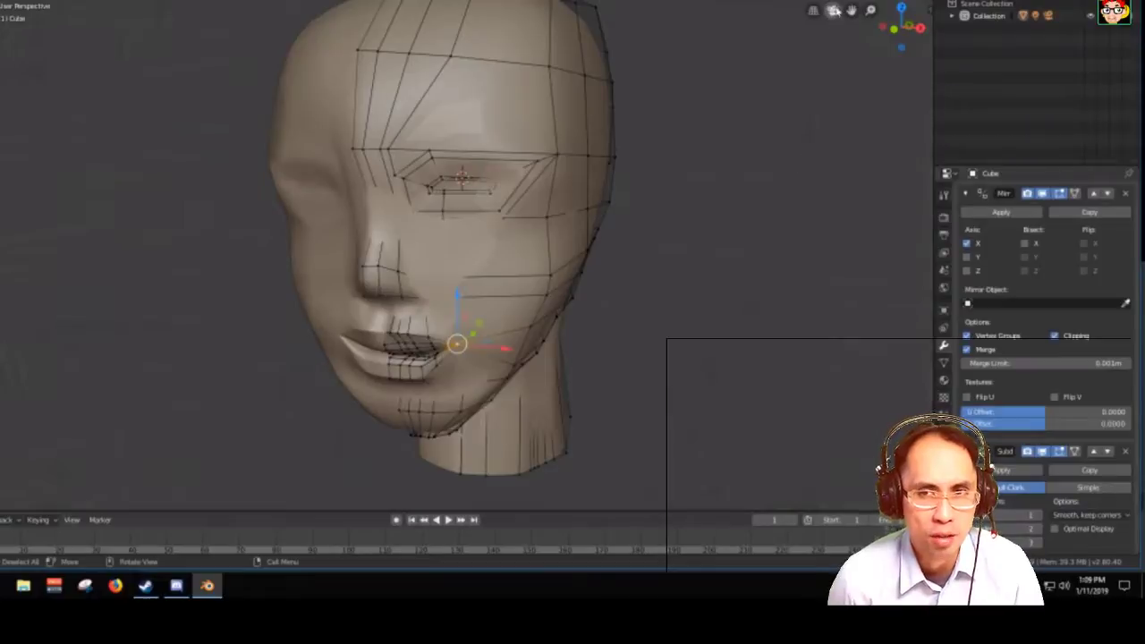
pyautogui.moveTo(625, 151); pyautogui.dragTo(584, 165, button='middle')
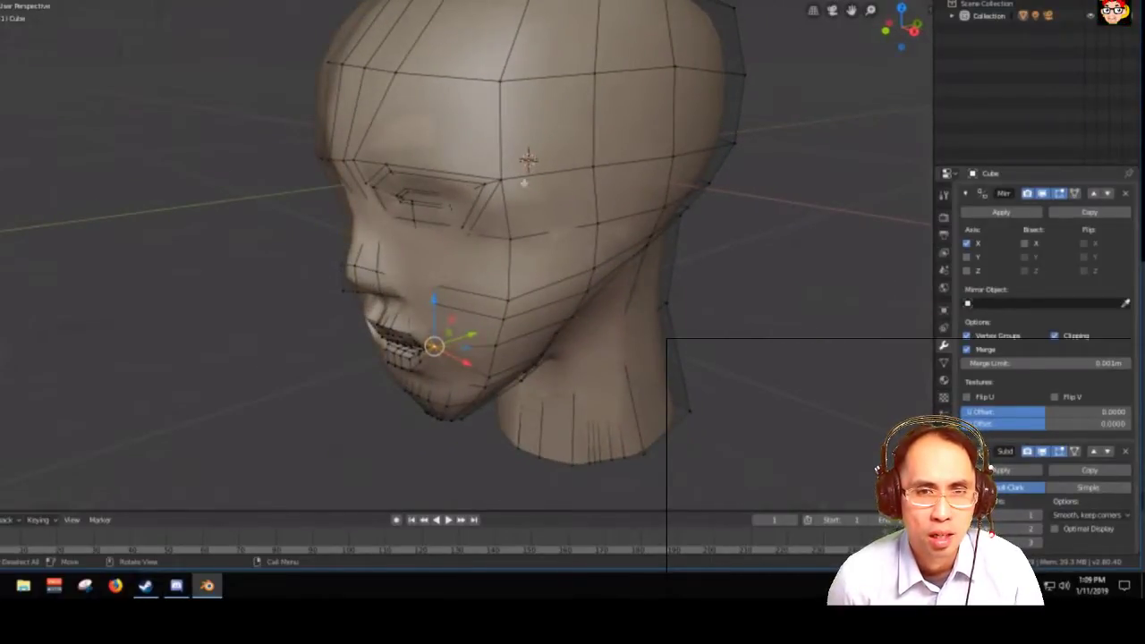
# Box-select the editable half of the head with X-ray on and try scaling it
pyautogui.scroll(-4, 524, 182)
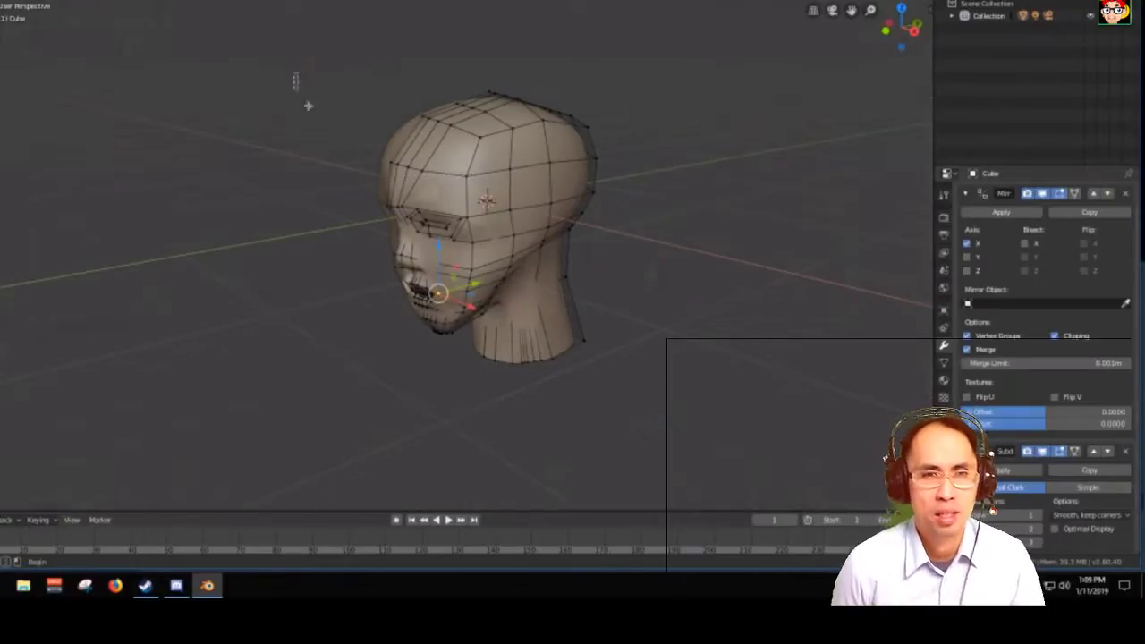
pyautogui.moveTo(293, 72); pyautogui.dragTo(687, 432)
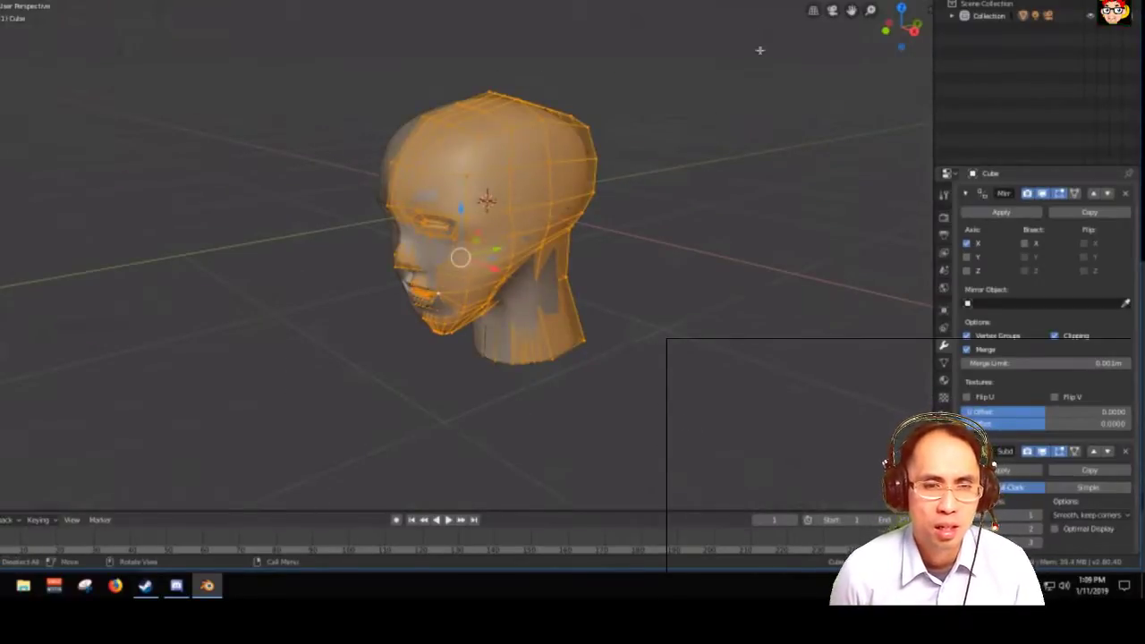
pyautogui.hotkey('alt', 'z')
pyautogui.press('b')
pyautogui.moveTo(303, 60); pyautogui.dragTo(696, 440)
pyautogui.moveTo(590, 268); pyautogui.dragTo(489, 243, button='middle')
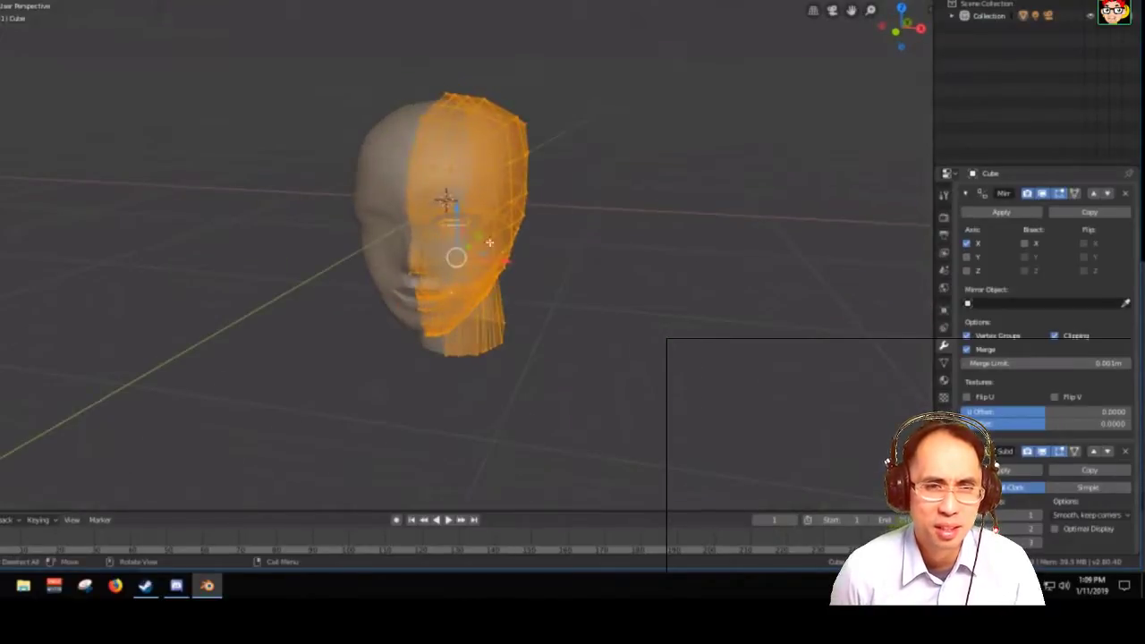
pyautogui.press('s')
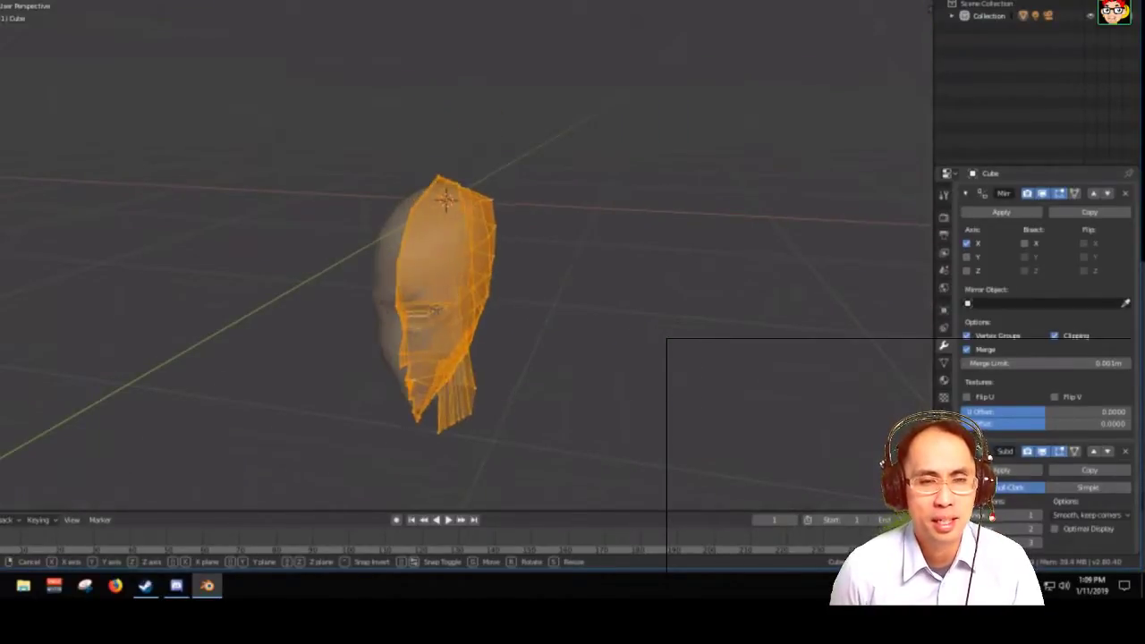
pyautogui.click(503, 264)
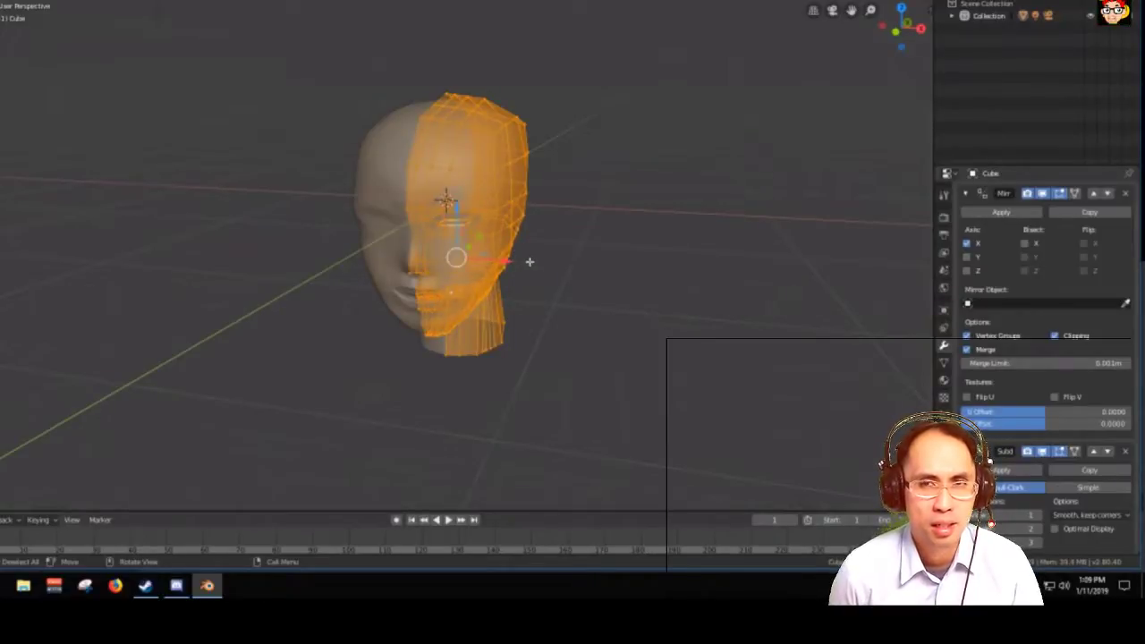
# Switch the viewport to Wireframe shading and clear the mesh selection
pyautogui.press('z')
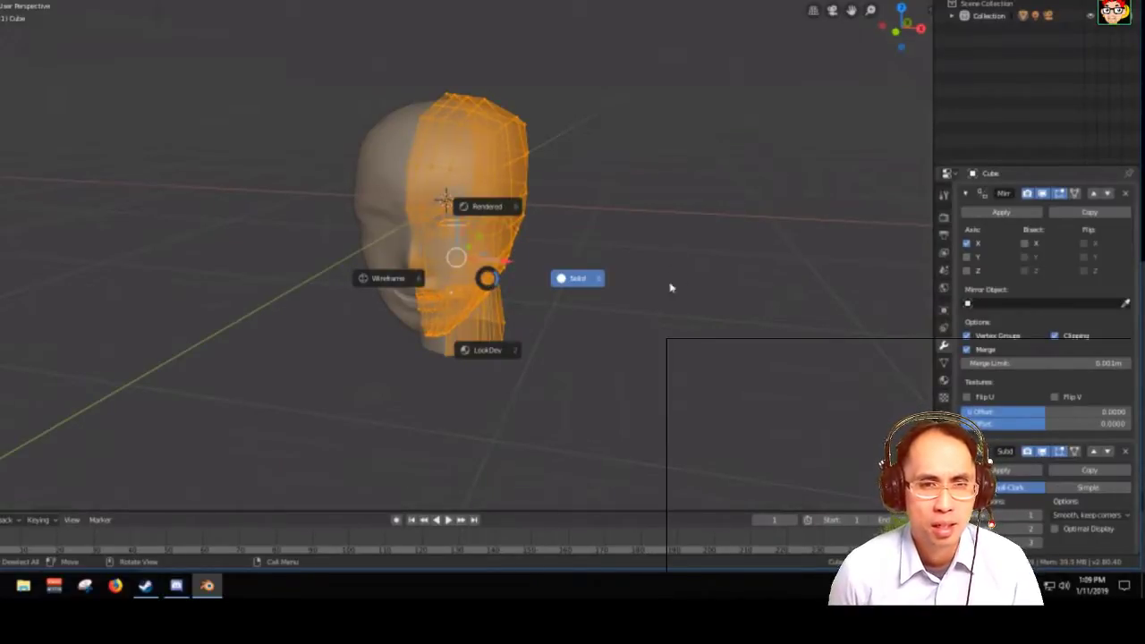
pyautogui.click(593, 291)
pyautogui.press('z')
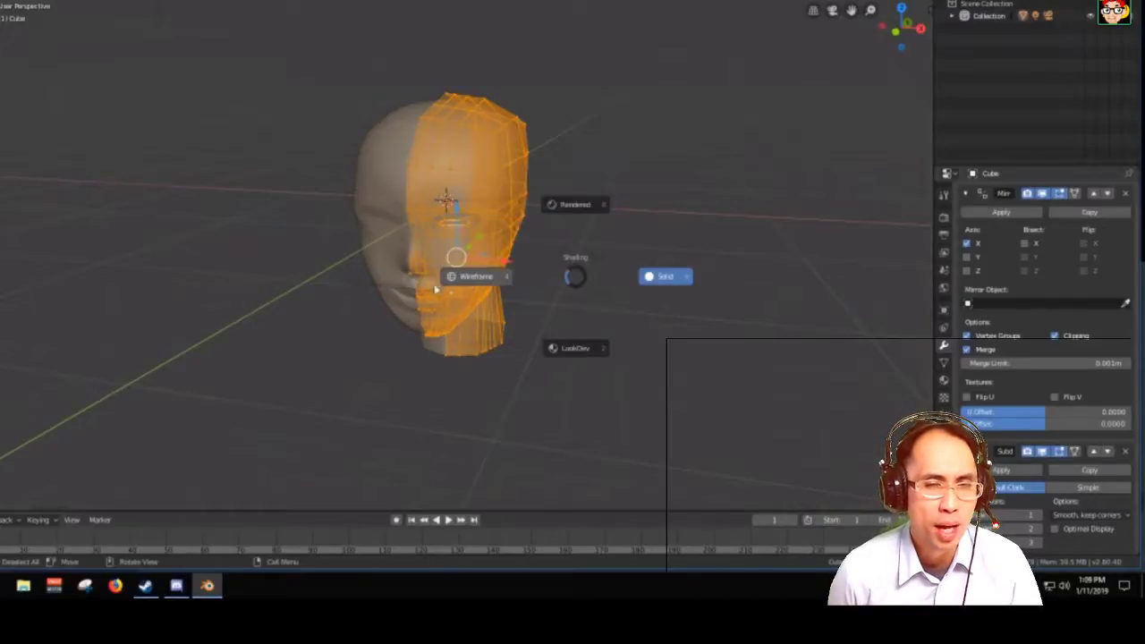
pyautogui.click(459, 275)
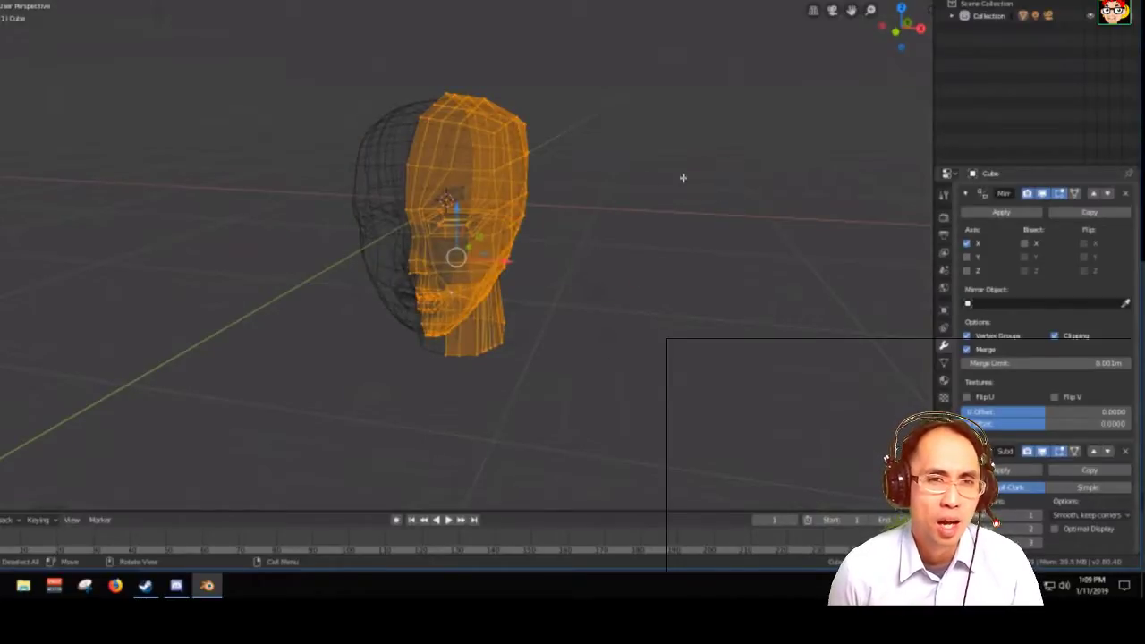
pyautogui.press('ctrl+KP_Subtract')
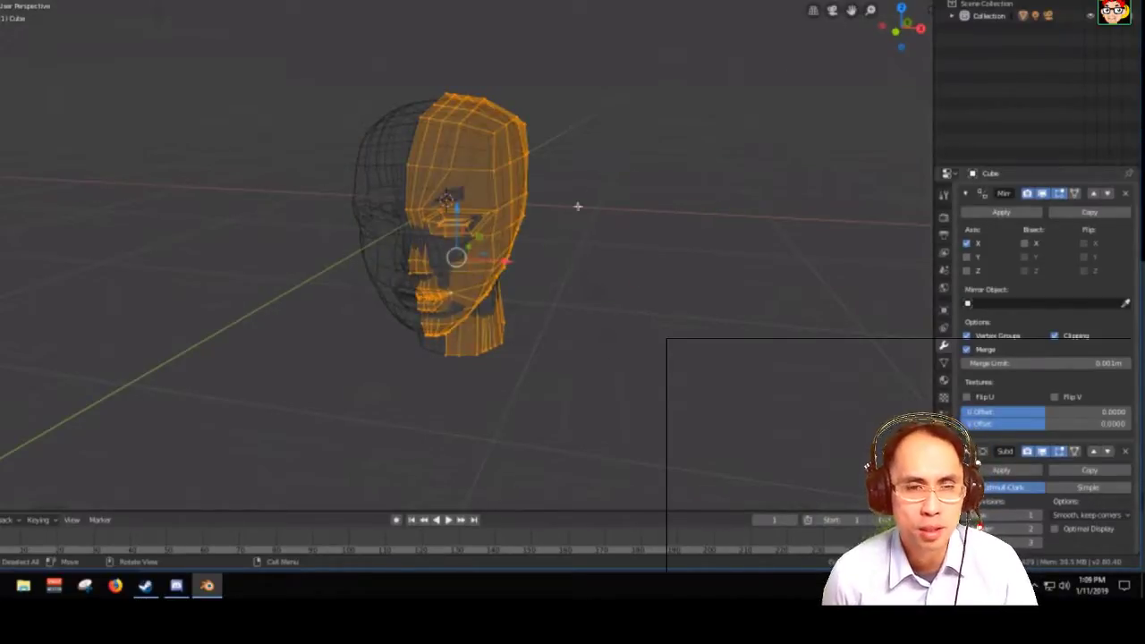
pyautogui.hotkey('alt', 'a')
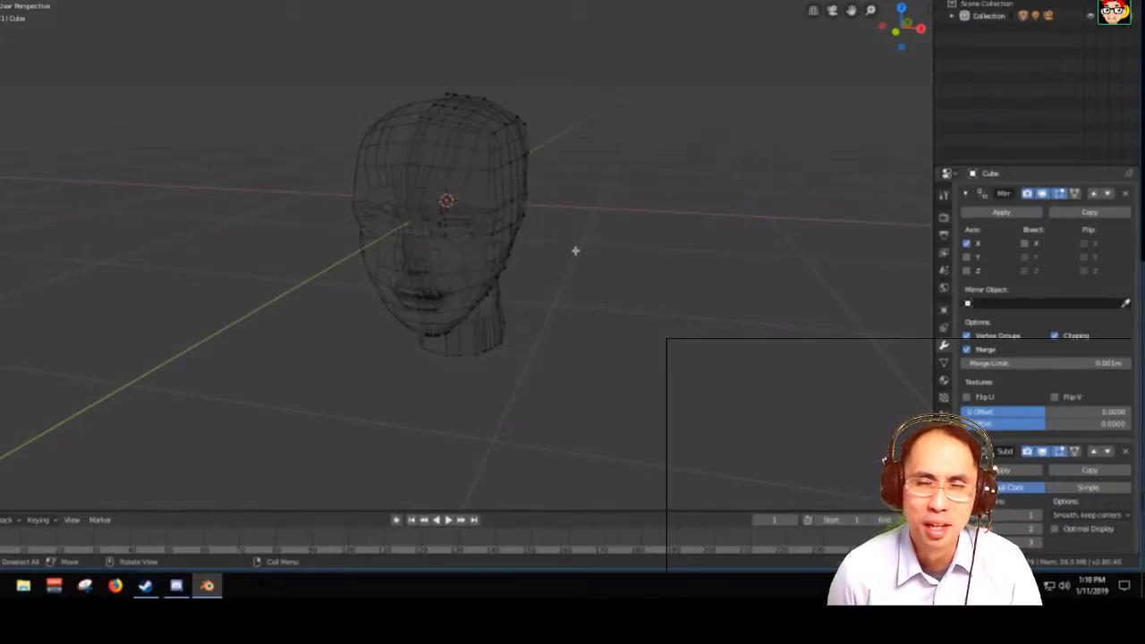
# Examine the head's wireframe in profile and from the front, including the nose, lips and eye area
pyautogui.moveTo(575, 248); pyautogui.dragTo(391, 317, button='middle')
pyautogui.scroll(3, 581, 205)
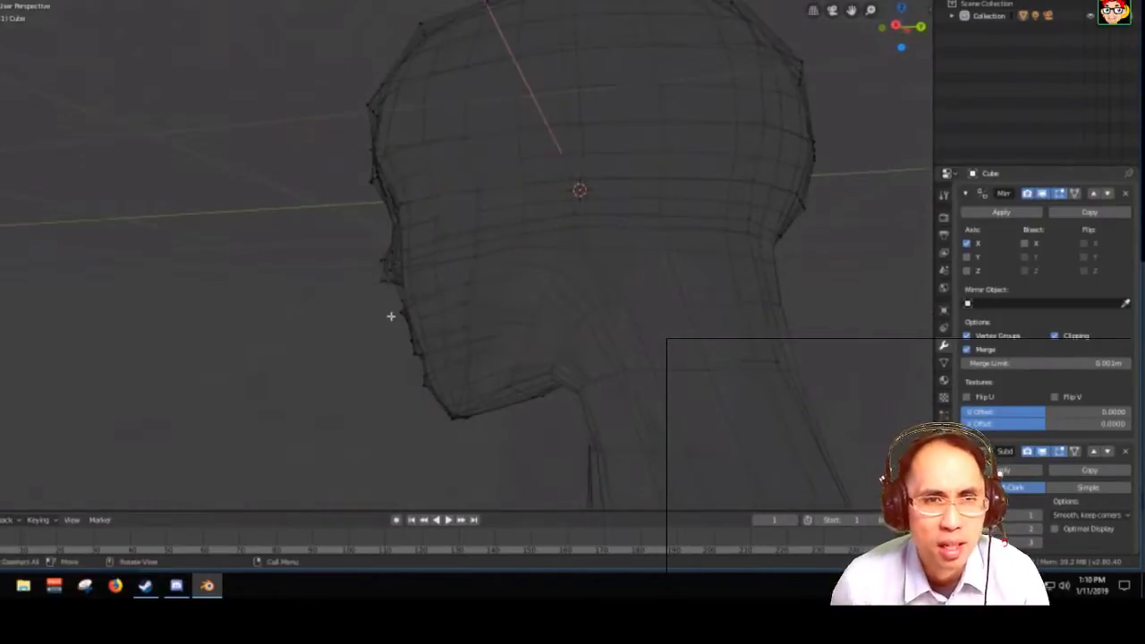
pyautogui.scroll(6, 465, 328)
pyautogui.scroll(-5, 524, 278)
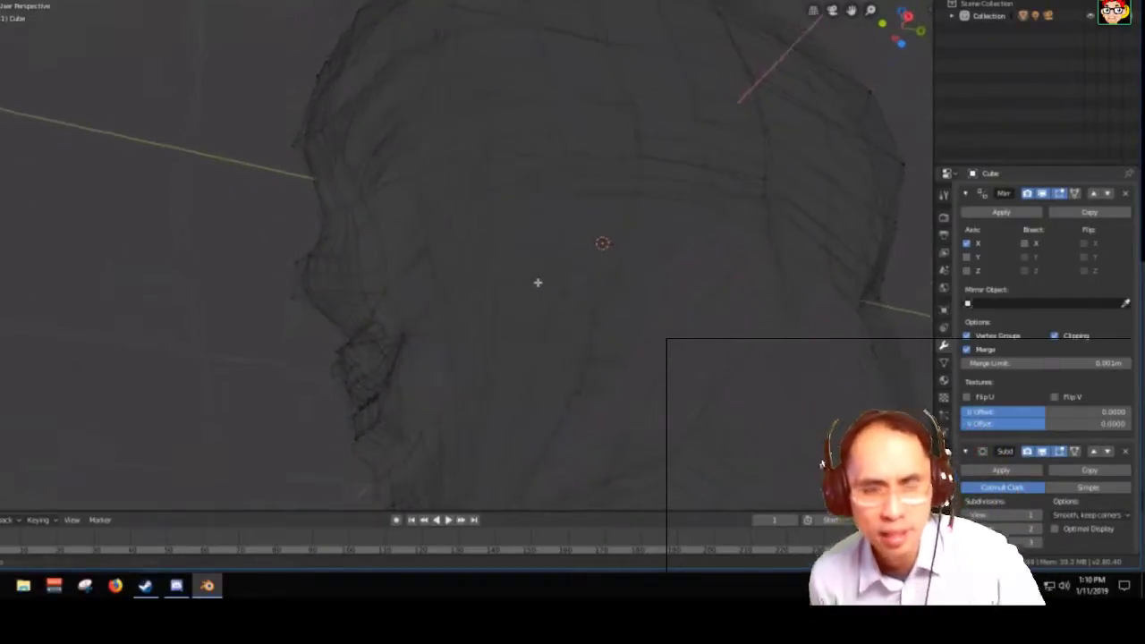
pyautogui.scroll(5, 546, 313)
pyautogui.scroll(-3, 460, 328)
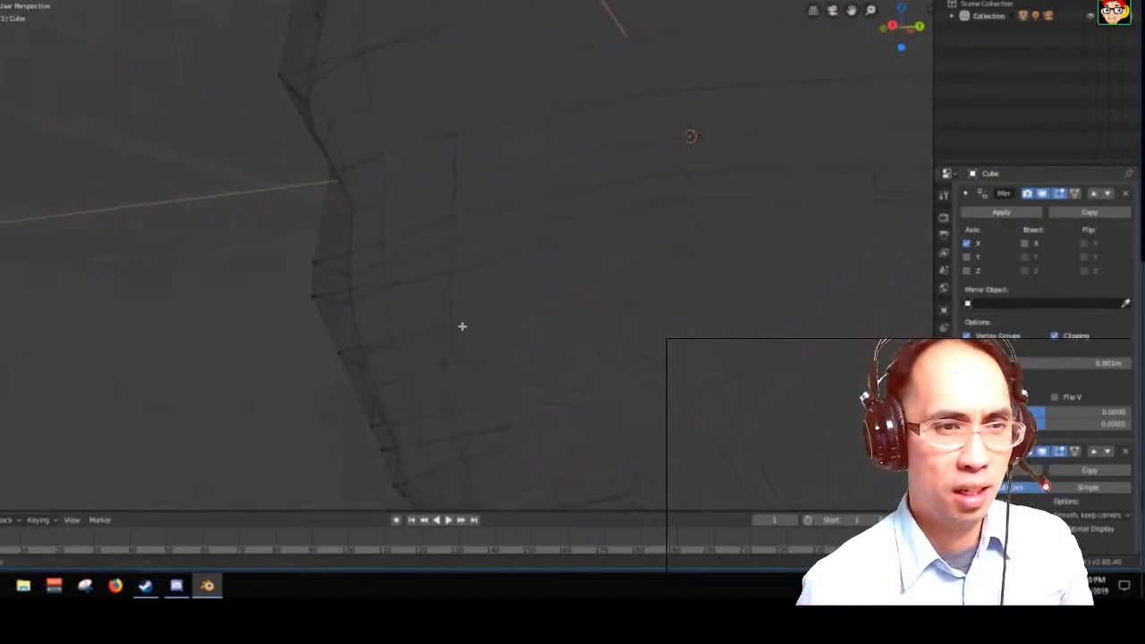
pyautogui.moveTo(460, 327); pyautogui.dragTo(599, 356, button='middle')
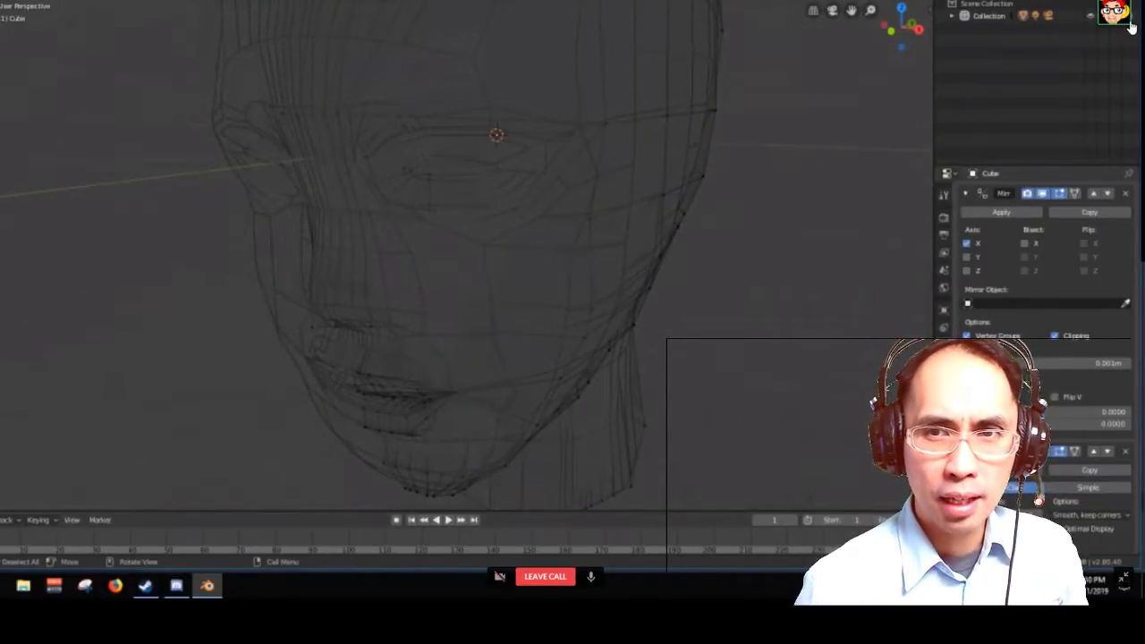
# Return the viewport to Solid shading, turn X-ray off, and view the head from the front and below the jaw
pyautogui.hotkey('shift', 'z')
pyautogui.scroll(-2, 616, 154)
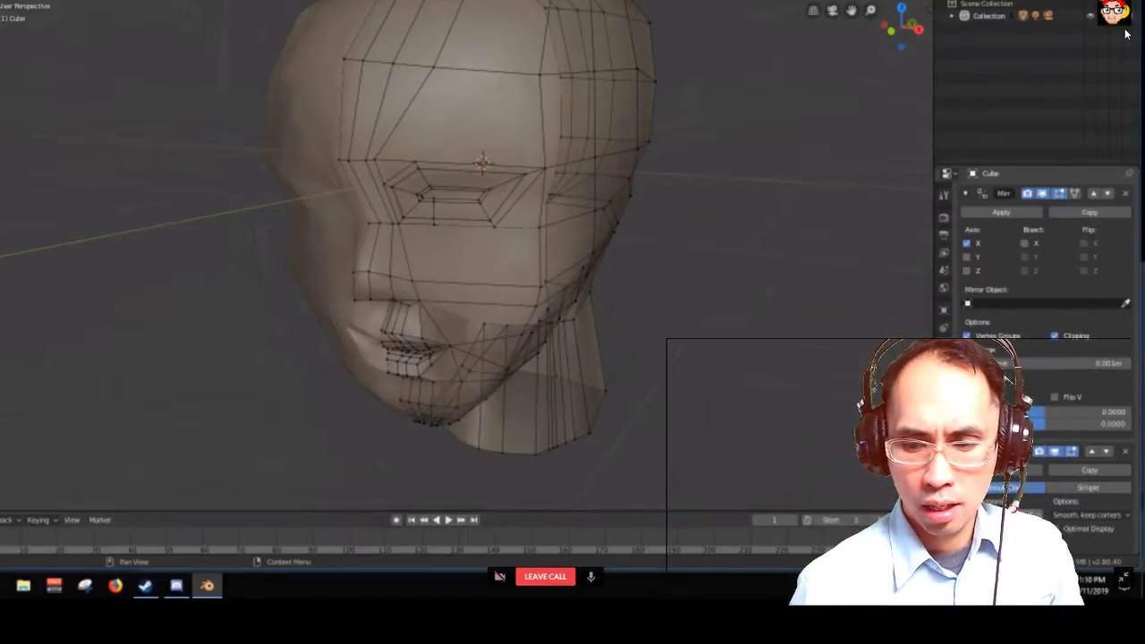
pyautogui.moveTo(540, 313); pyautogui.dragTo(599, 274, button='middle')
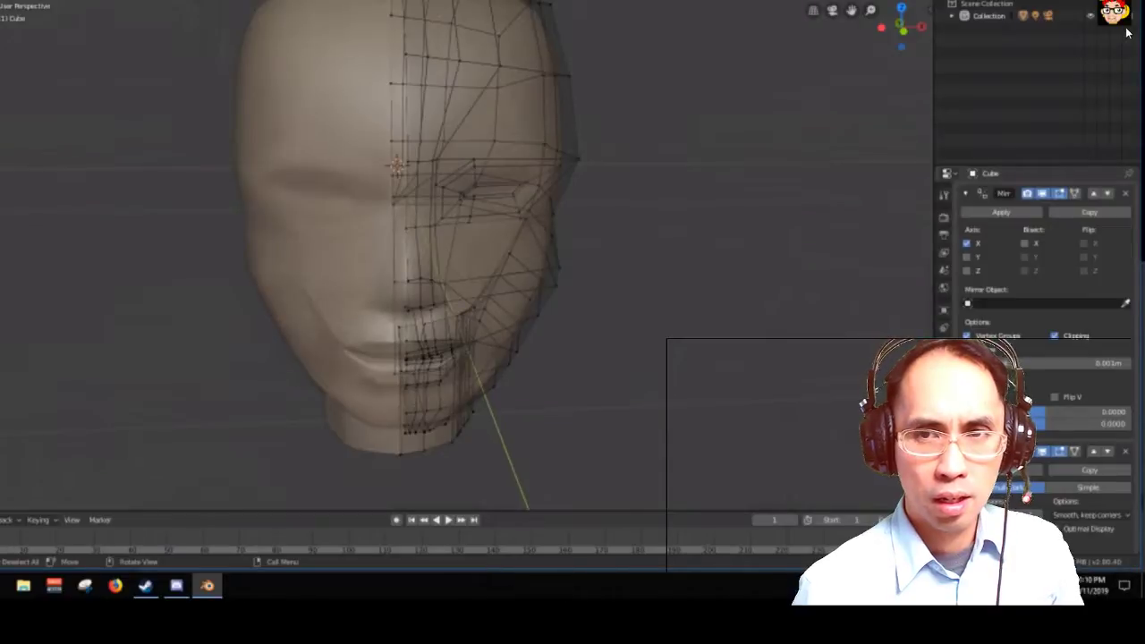
pyautogui.hotkey('alt', 'z')
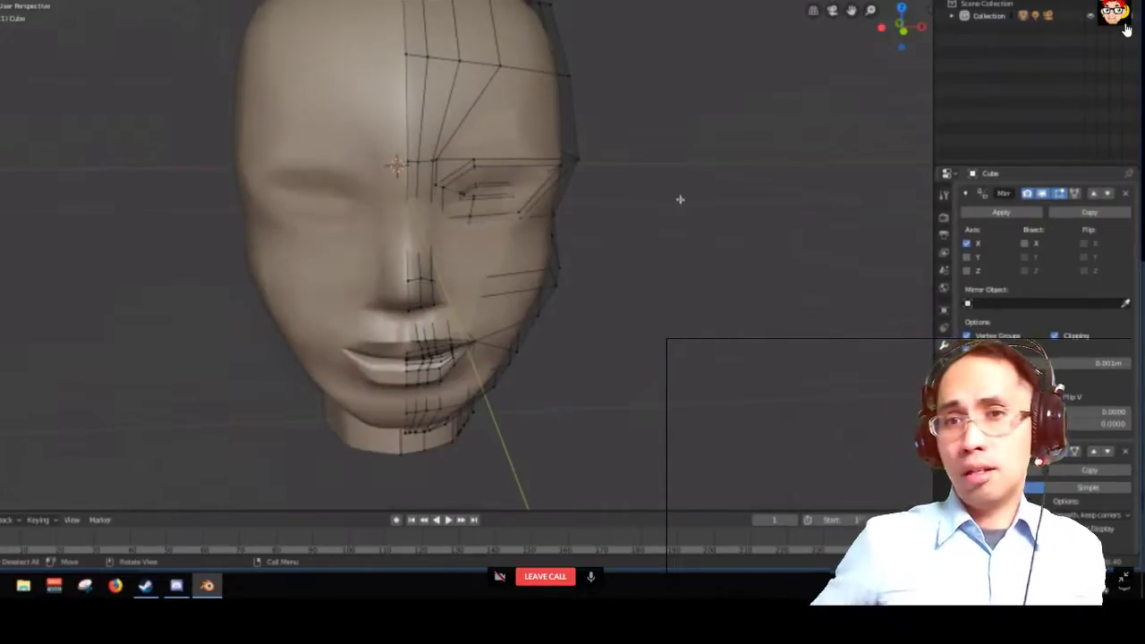
pyautogui.moveTo(680, 198); pyautogui.dragTo(626, 268, button='middle')
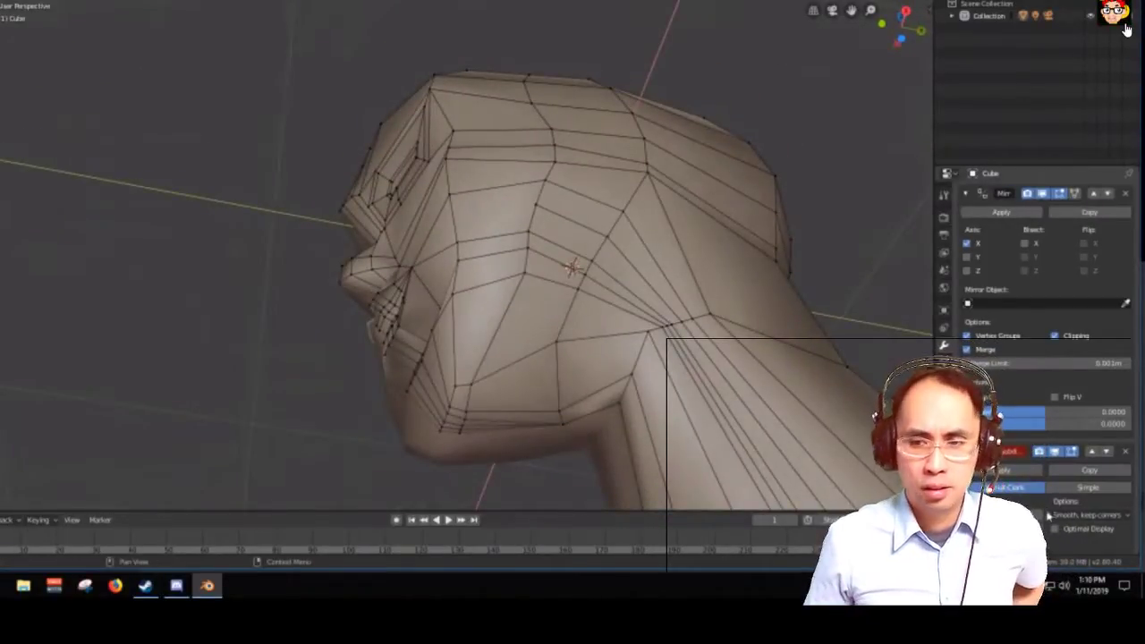
# Examine the head's edit cage against its smoothed surface from the front, in profile and below the jaw, toggling Edit Mode to compare
pyautogui.moveTo(644, 287); pyautogui.dragTo(571, 198, button='middle')
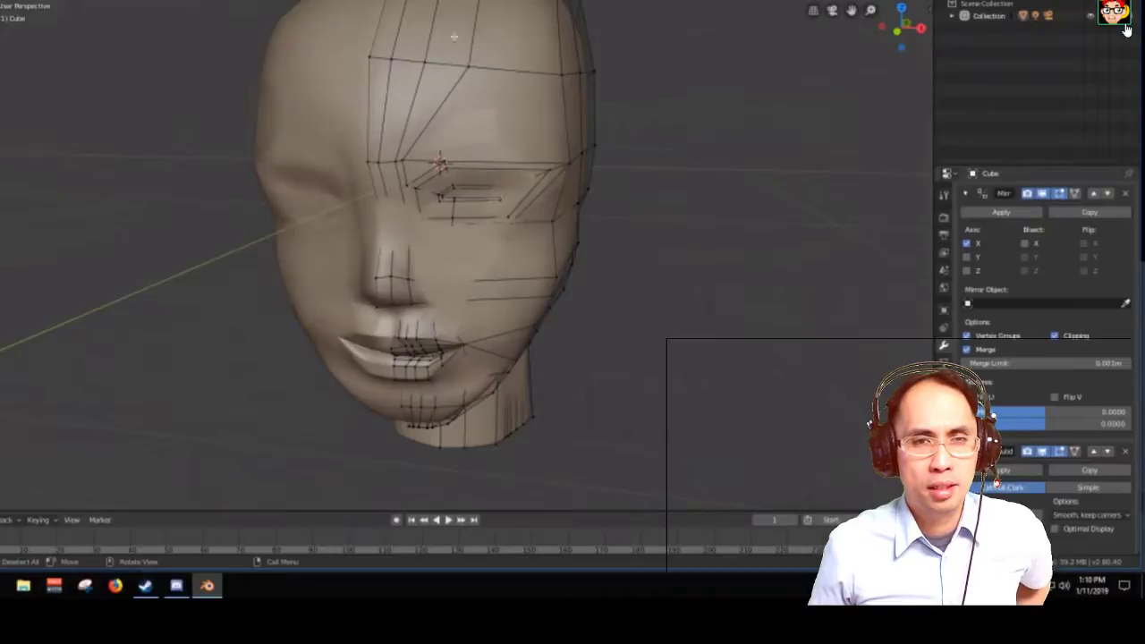
pyautogui.press('Tab')
pyautogui.moveTo(444, 155); pyautogui.dragTo(396, 141, button='middle')
pyautogui.press('Tab')
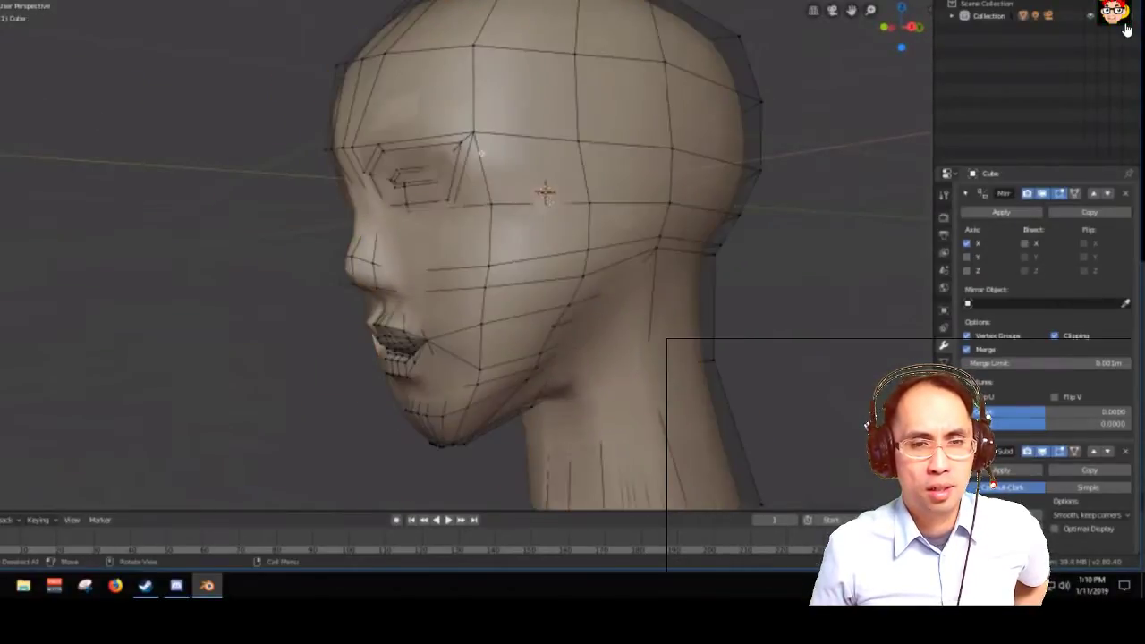
pyautogui.scroll(5, 447, 168)
pyautogui.scroll(-4, 448, 167)
pyautogui.moveTo(448, 167)
pyautogui.mouseDown(button='middle')
pyautogui.moveTo(563, 184)
pyautogui.moveTo(541, 187)
pyautogui.moveTo(636, 173)
pyautogui.moveTo(453, 186)
pyautogui.mouseUp(button='middle')
pyautogui.press('Tab')
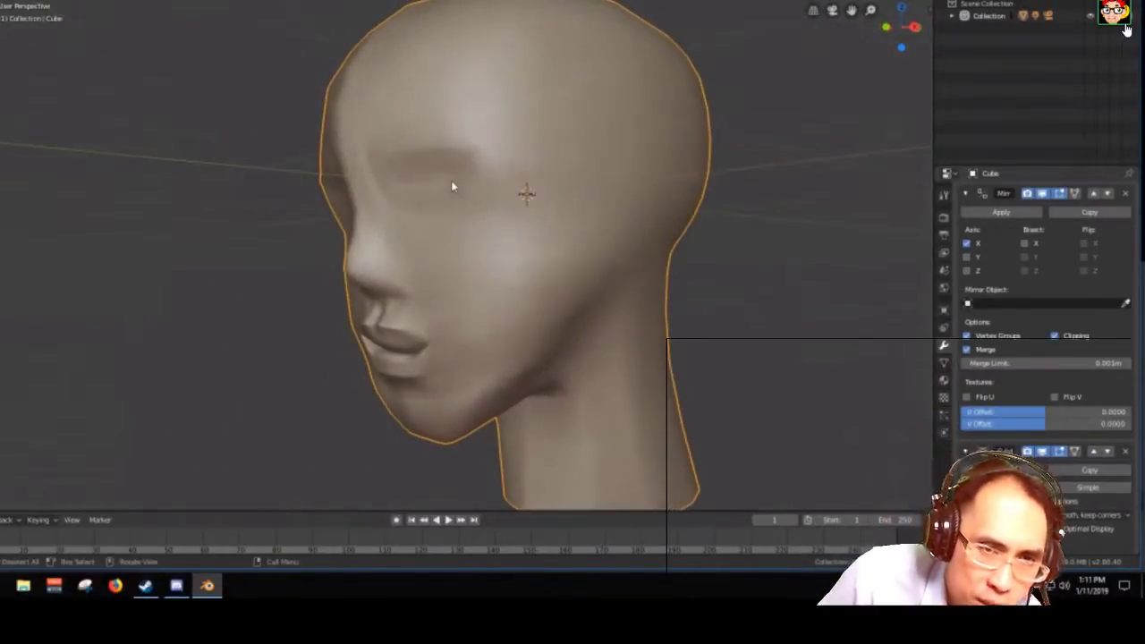
pyautogui.press('Tab')
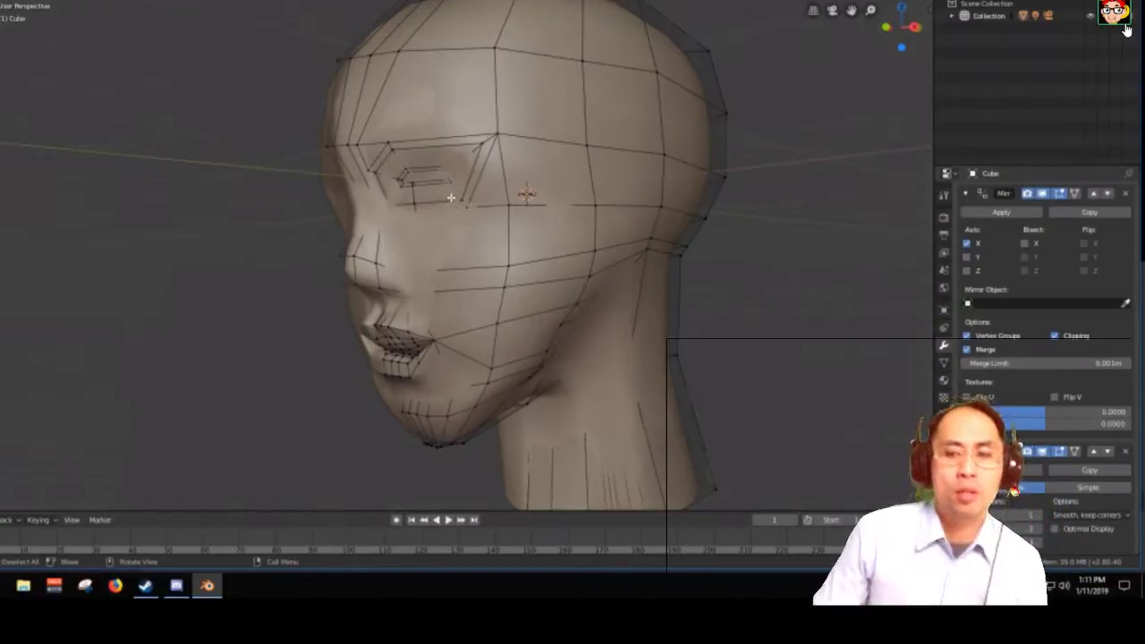
pyautogui.moveTo(454, 202); pyautogui.dragTo(408, 164, button='middle')
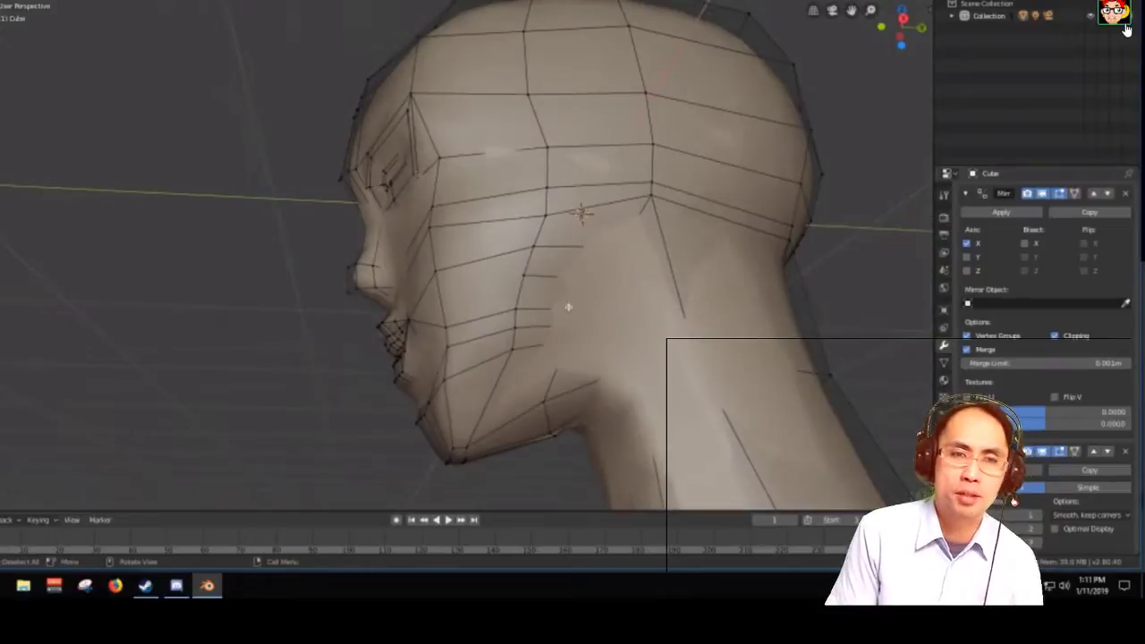
pyautogui.moveTo(568, 306)
pyautogui.mouseDown(button='middle')
pyautogui.moveTo(591, 327)
pyautogui.moveTo(657, 345)
pyautogui.moveTo(570, 315)
pyautogui.mouseUp(button='middle')
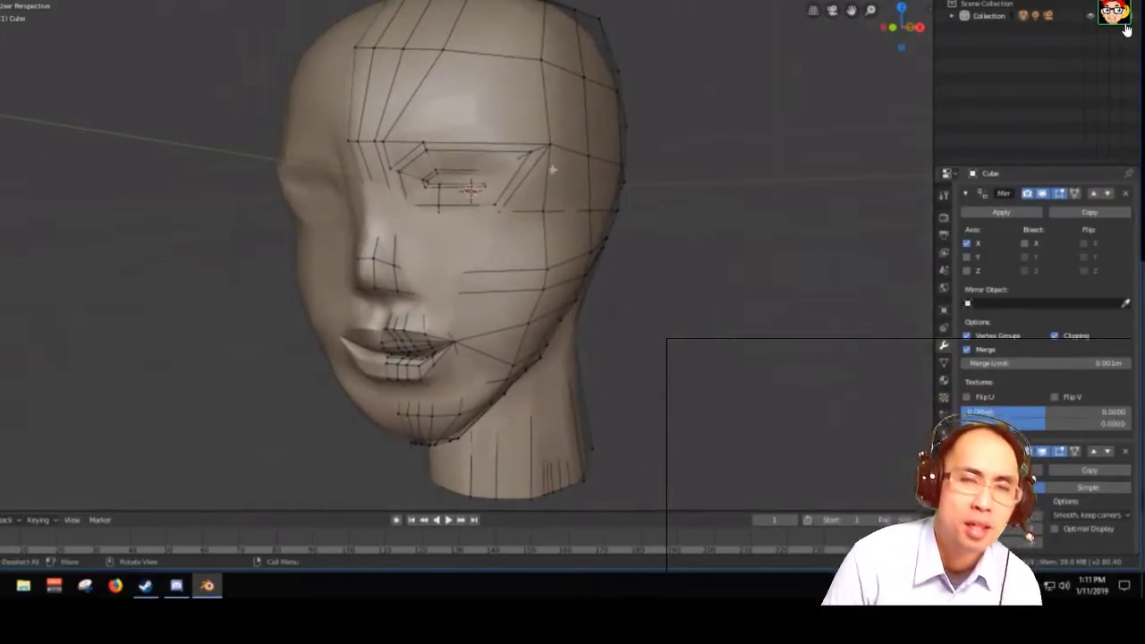
# Examine the smooth head in Object Mode from both sides and the front, both close up and at a distance
pyautogui.press('Tab')
pyautogui.moveTo(429, 265); pyautogui.dragTo(357, 273, button='middle')
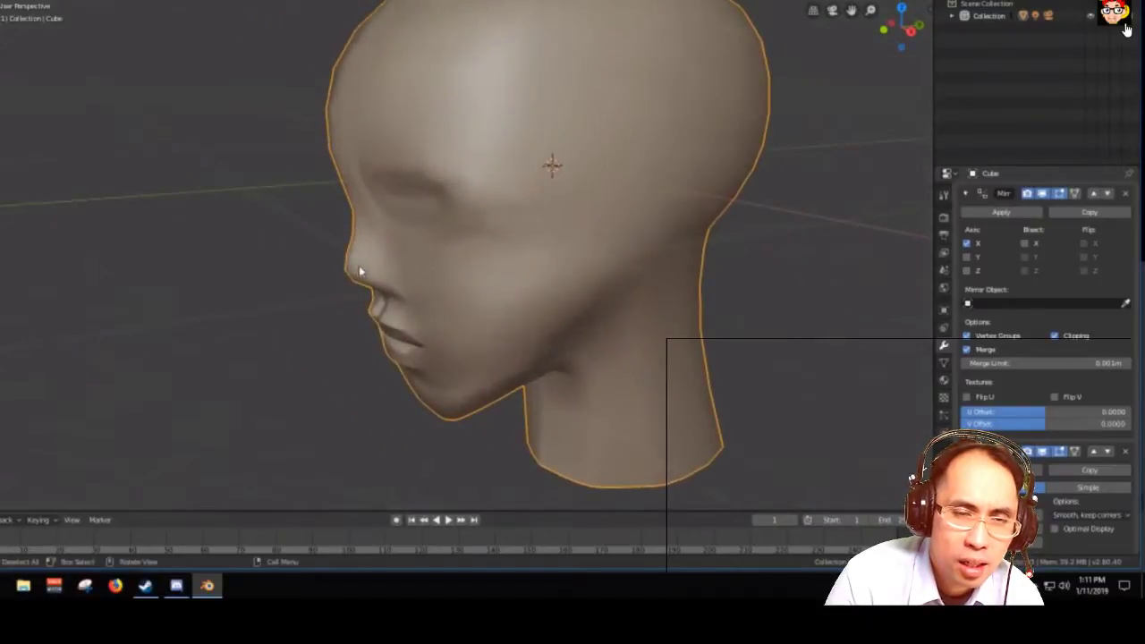
pyautogui.moveTo(458, 206); pyautogui.dragTo(481, 198, button='middle')
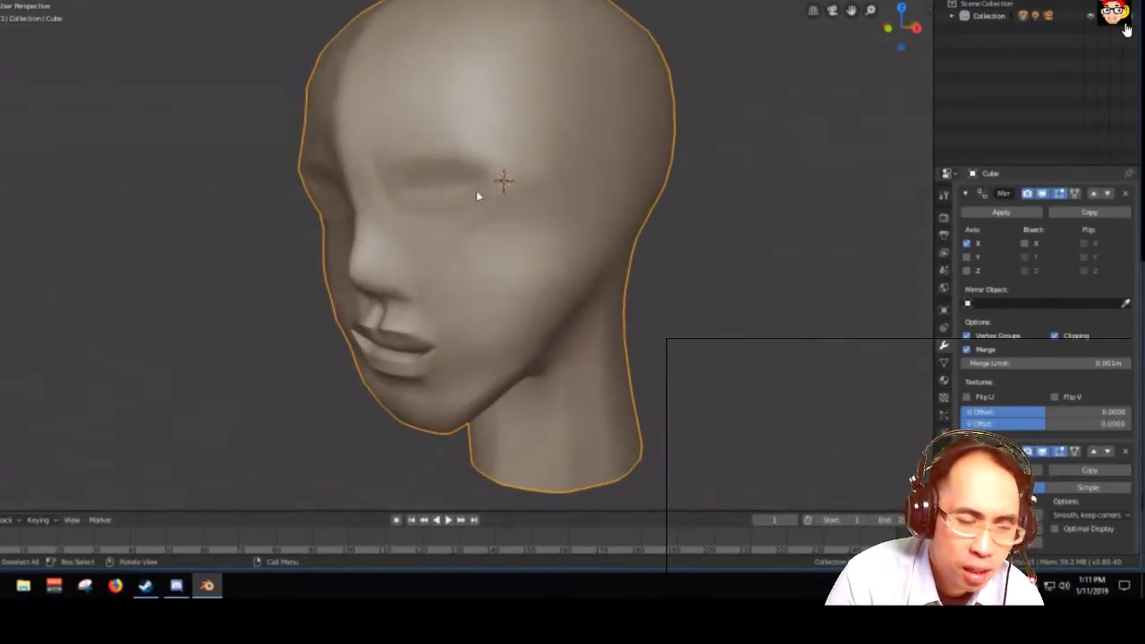
pyautogui.press('Tab')
pyautogui.moveTo(447, 188); pyautogui.dragTo(696, 198, button='middle')
pyautogui.press('Tab')
pyautogui.scroll(3, 696, 199)
pyautogui.scroll(-3, 696, 199)
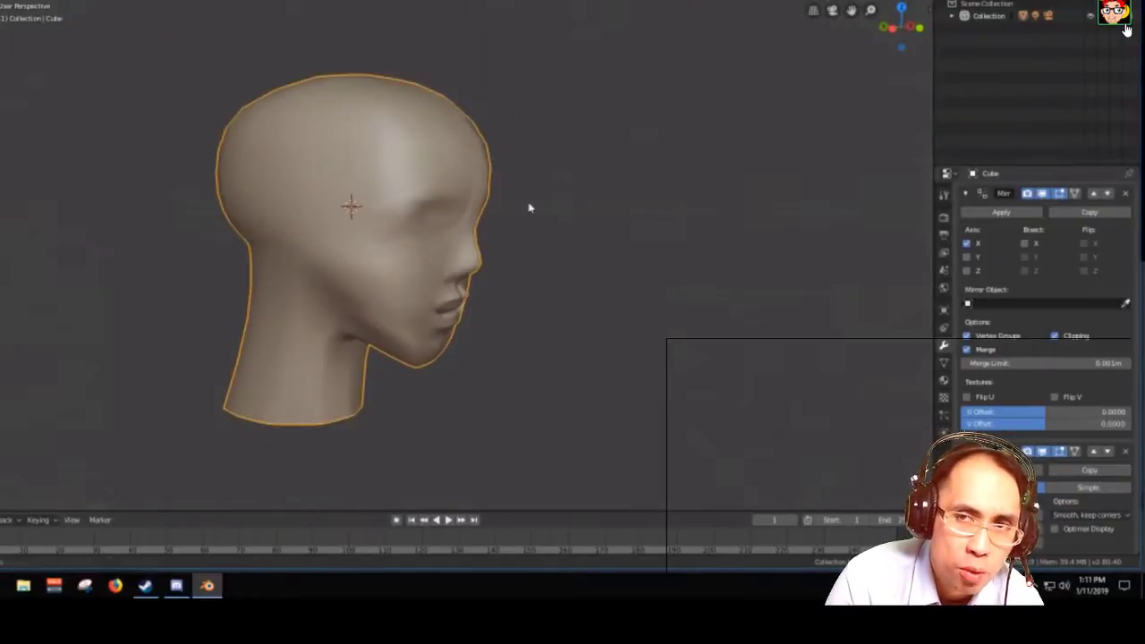
pyautogui.moveTo(532, 205); pyautogui.dragTo(391, 206, button='middle')
pyautogui.scroll(-2, 541, 216)
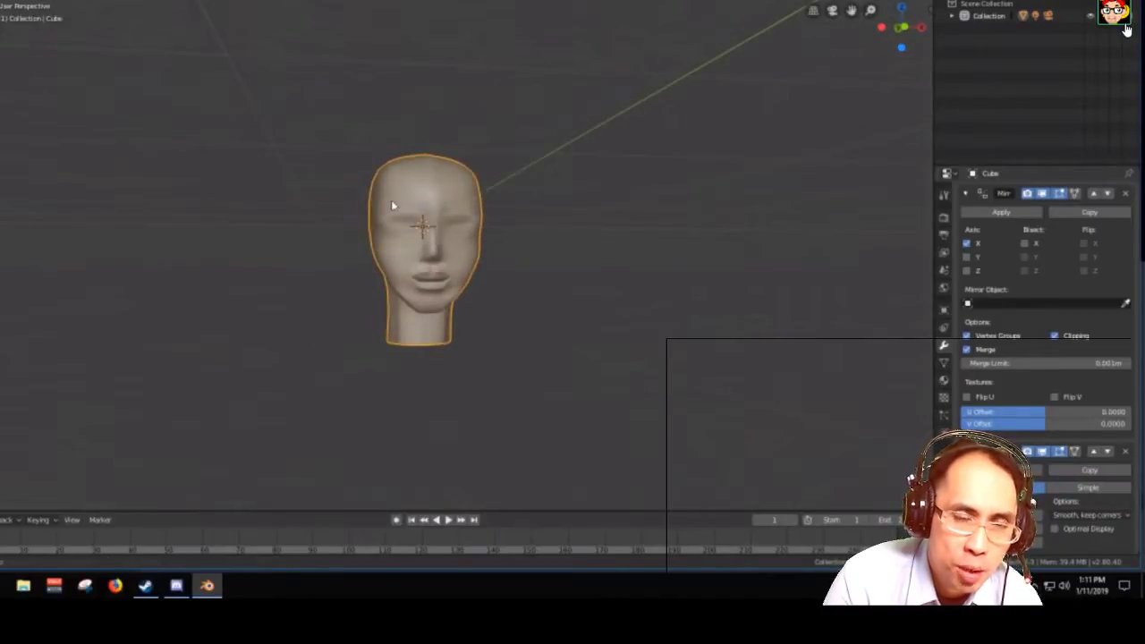
pyautogui.moveTo(391, 206); pyautogui.dragTo(353, 226, button='middle')
pyautogui.scroll(6, 435, 228)
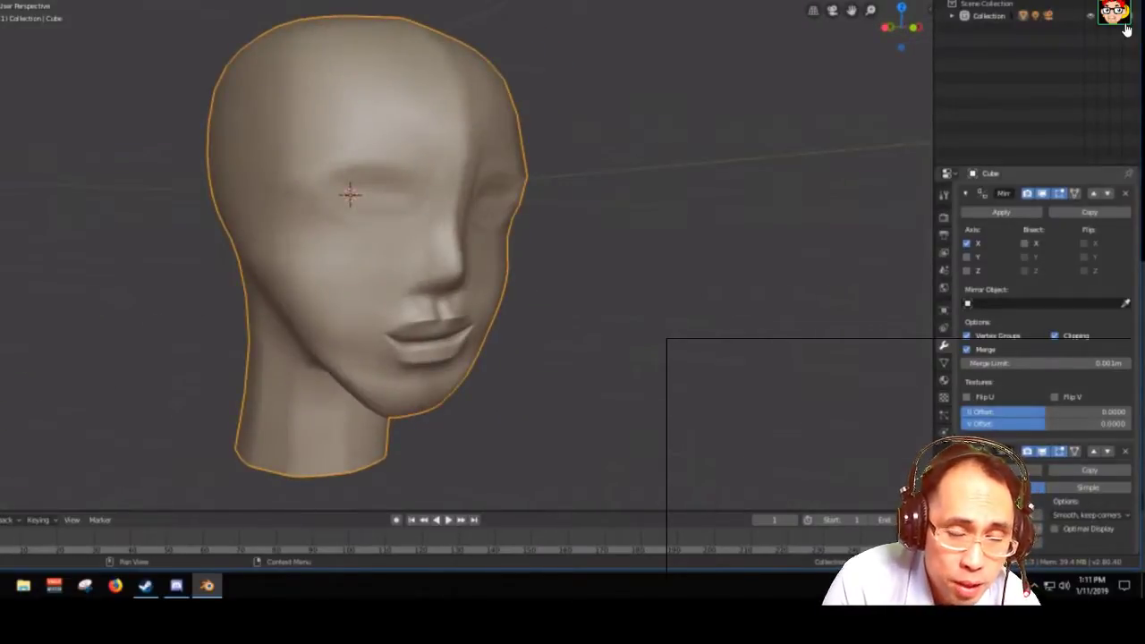
# Compare the head's silhouette at Subdivision Surface viewport levels 0 and 1 in profile and three-quarter view, leaving it at 1
pyautogui.click(967, 518)
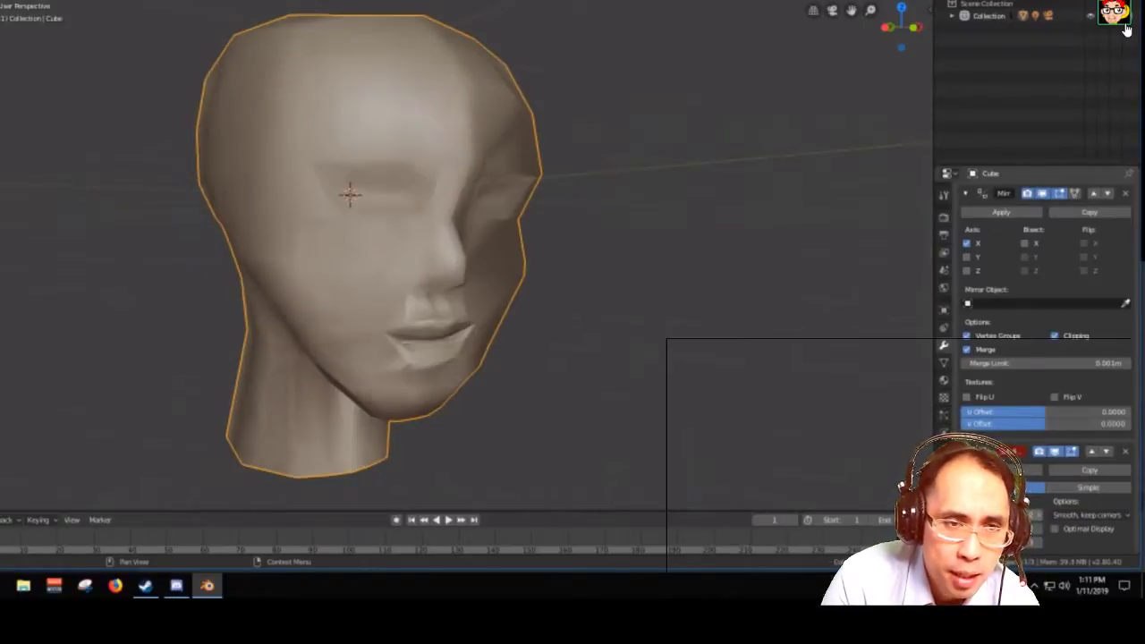
pyautogui.moveTo(680, 358); pyautogui.dragTo(821, 435, button='middle')
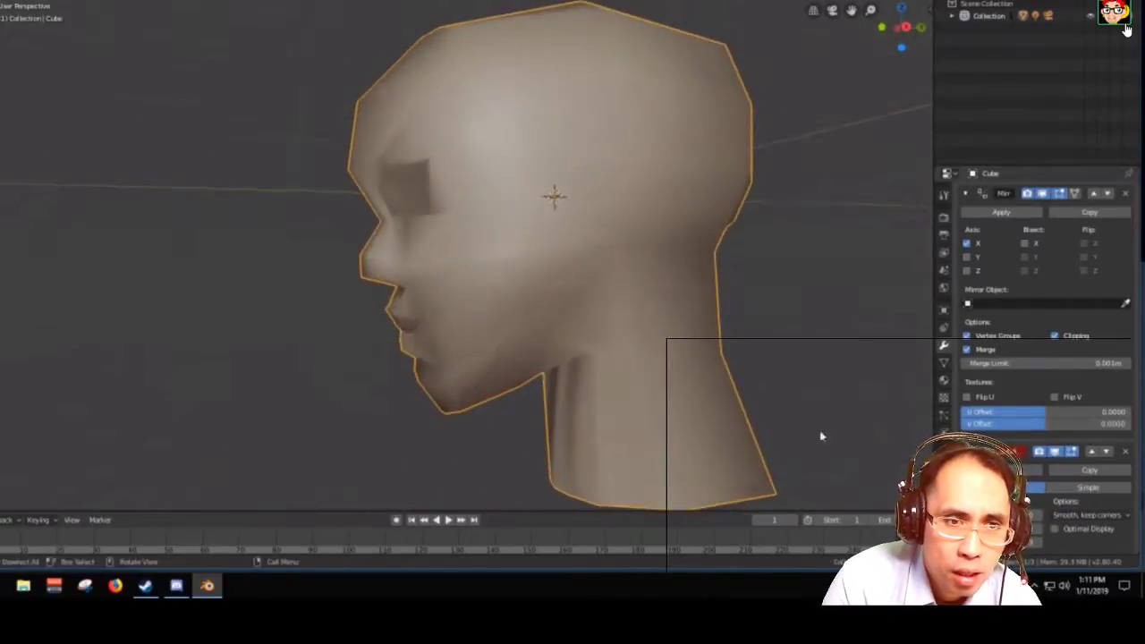
pyautogui.click(1040, 519)
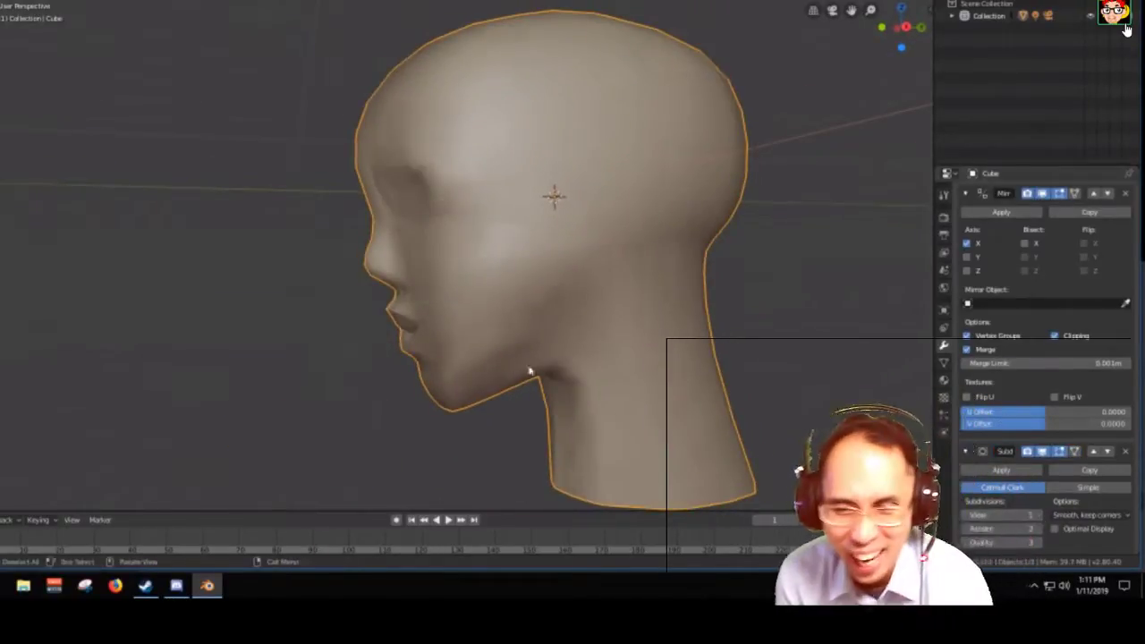
pyautogui.moveTo(529, 376); pyautogui.dragTo(585, 358, button='middle')
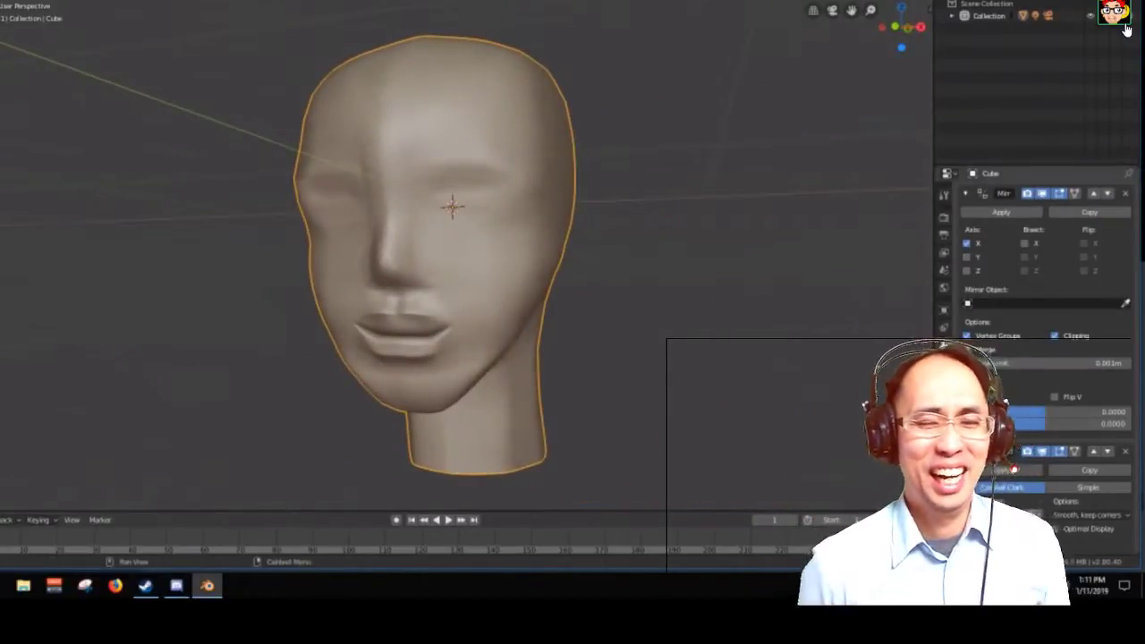
pyautogui.click(967, 516)
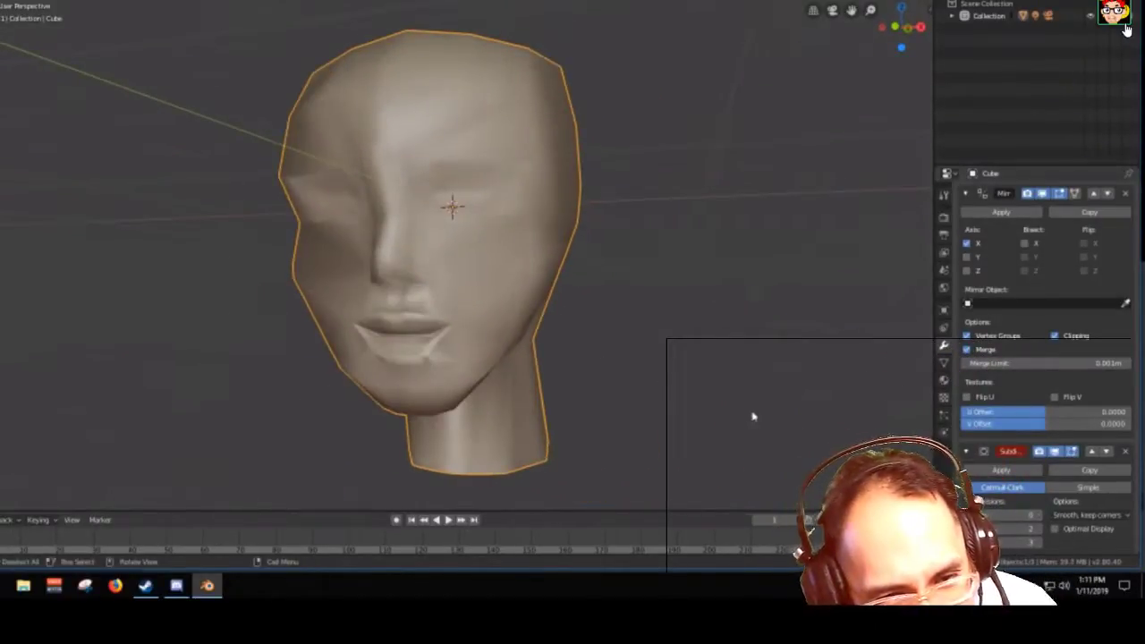
pyautogui.moveTo(754, 415)
pyautogui.mouseDown(button='middle')
pyautogui.moveTo(657, 414)
pyautogui.moveTo(701, 429)
pyautogui.moveTo(755, 424)
pyautogui.mouseUp(button='middle')
pyautogui.press('Tab')
pyautogui.press('Tab')
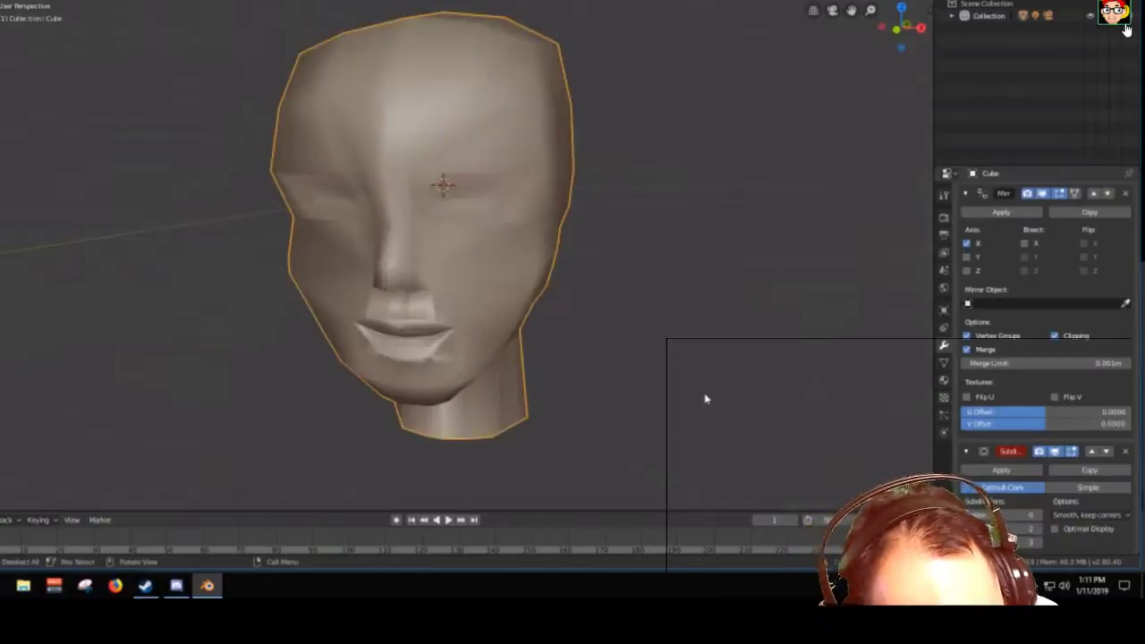
pyautogui.click(1040, 517)
pyautogui.moveTo(608, 367); pyautogui.dragTo(577, 360, button='middle')
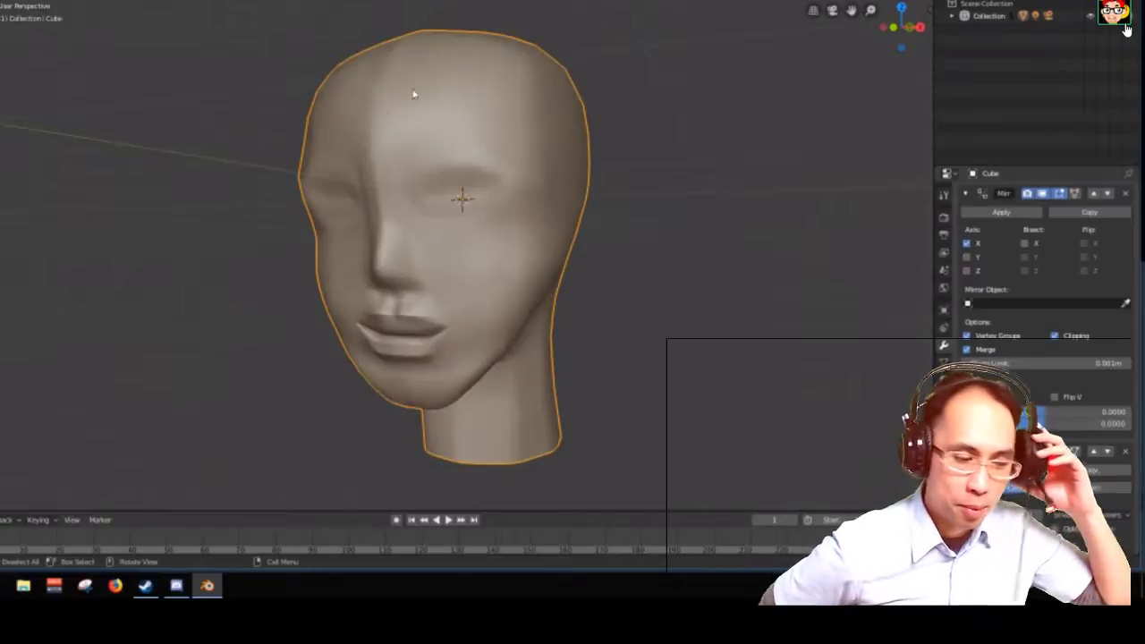
# Switch to Firefox and search the web for "wild eights game"
pyautogui.click(118, 587)
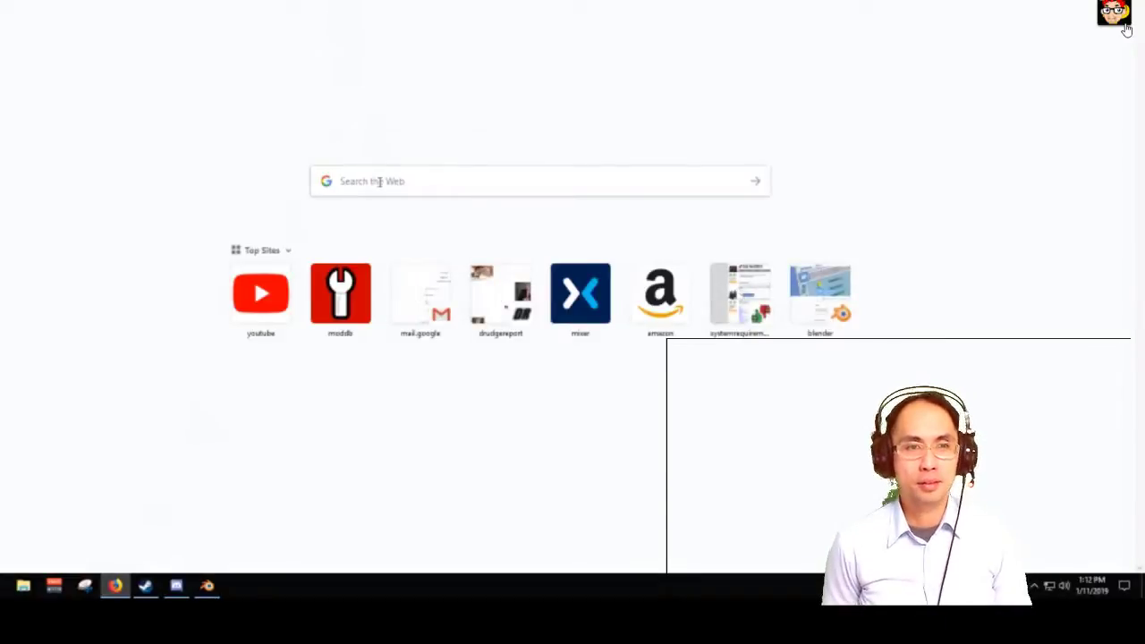
pyautogui.click(378, 181)
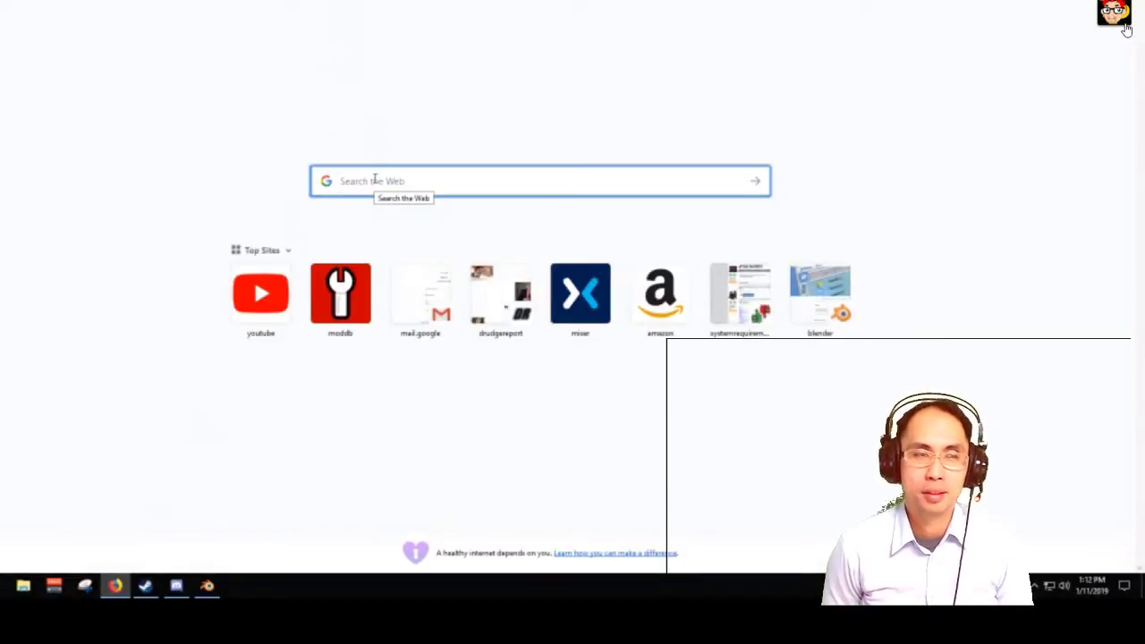
pyautogui.write('wild')
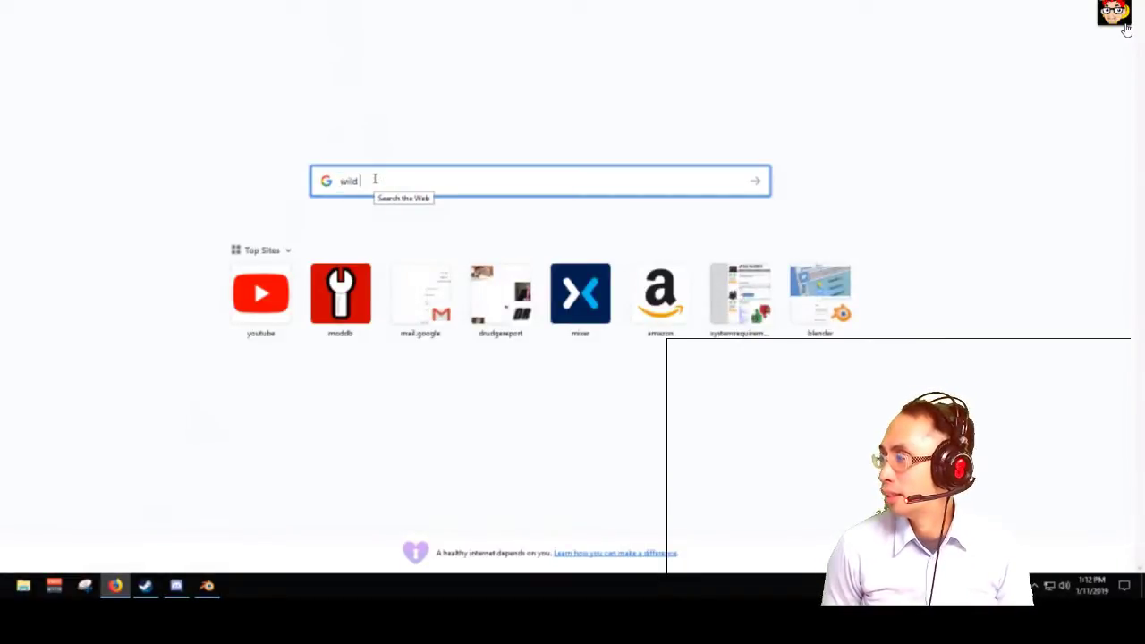
pyautogui.write(' e')
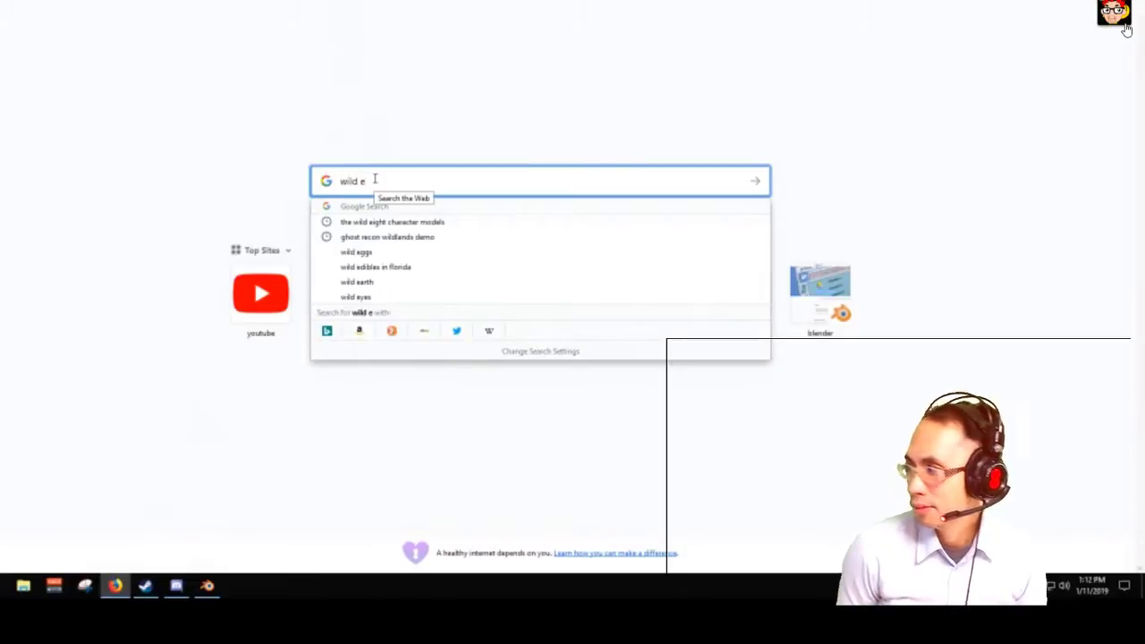
pyautogui.write('ights')
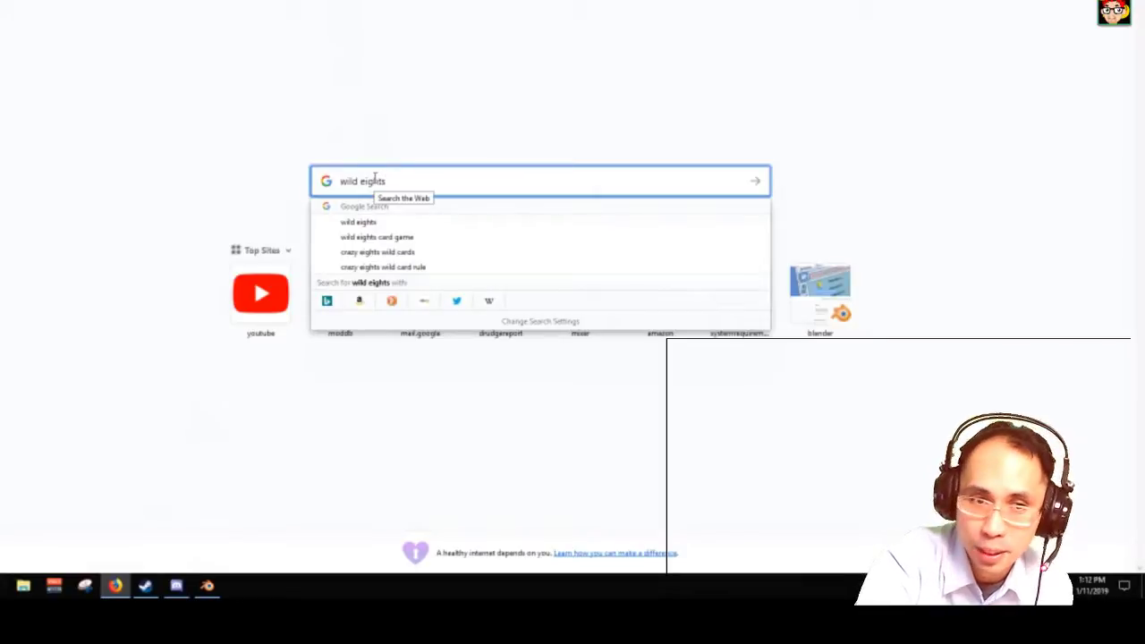
pyautogui.write('g')
pyautogui.write('ame')
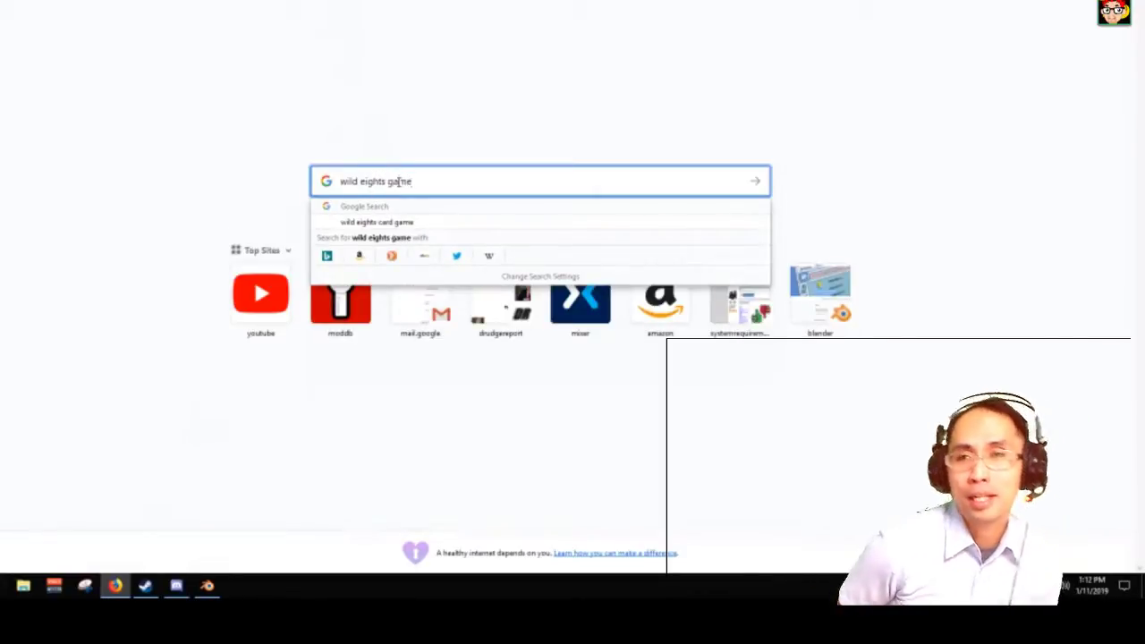
pyautogui.press('Return')
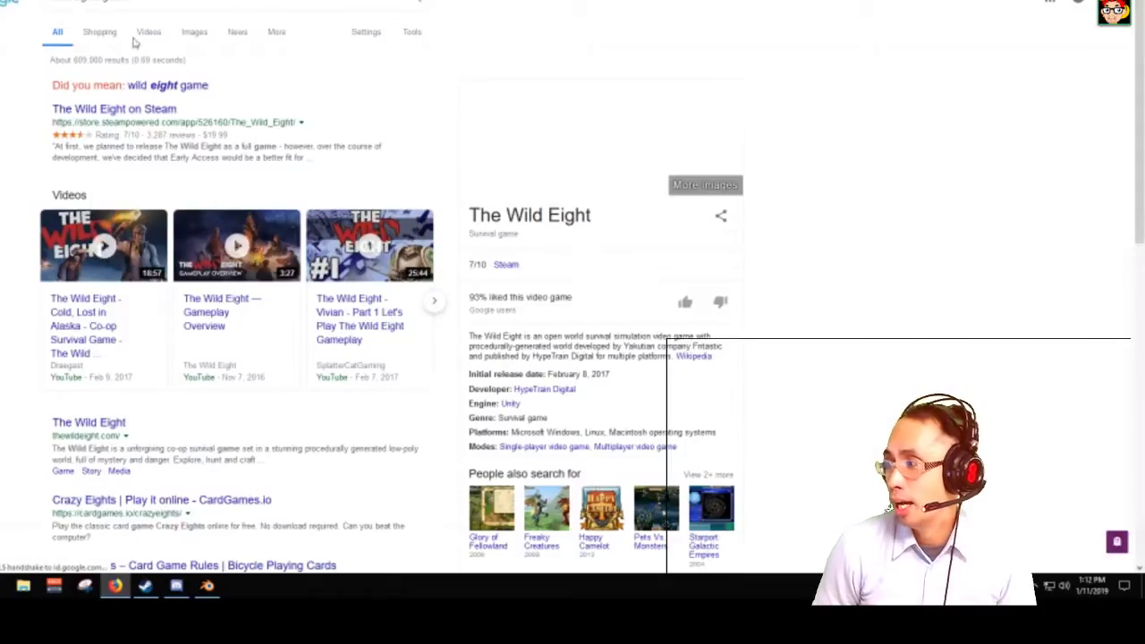
# Show the image results for the search and look through them for The Wild Eight character artwork
pyautogui.click(191, 34)
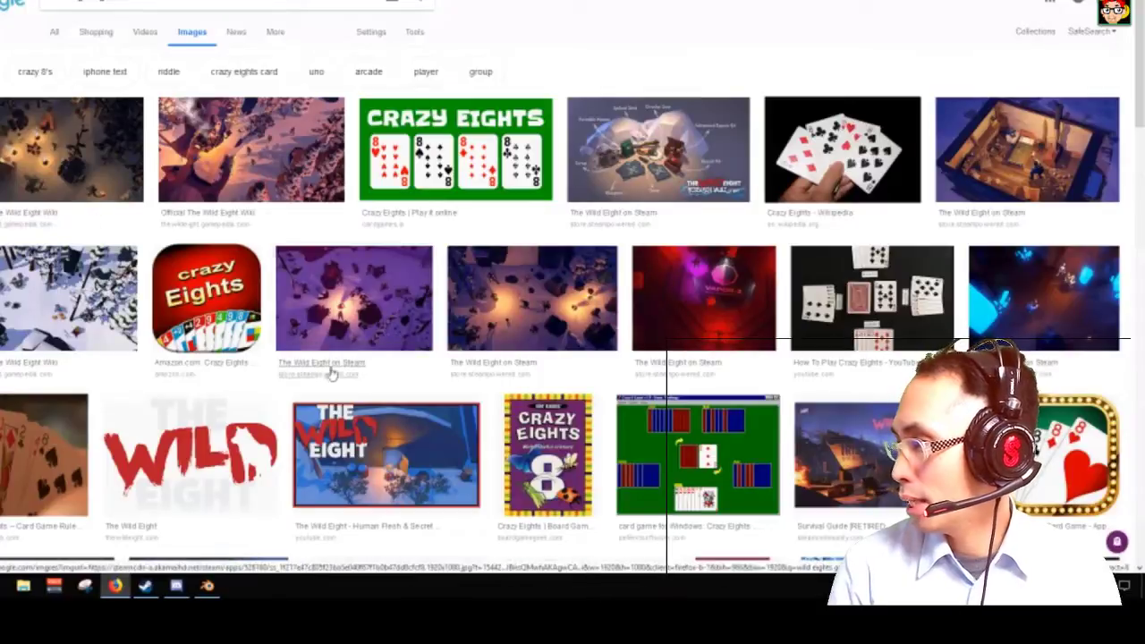
pyautogui.scroll(-10, 659, 268)
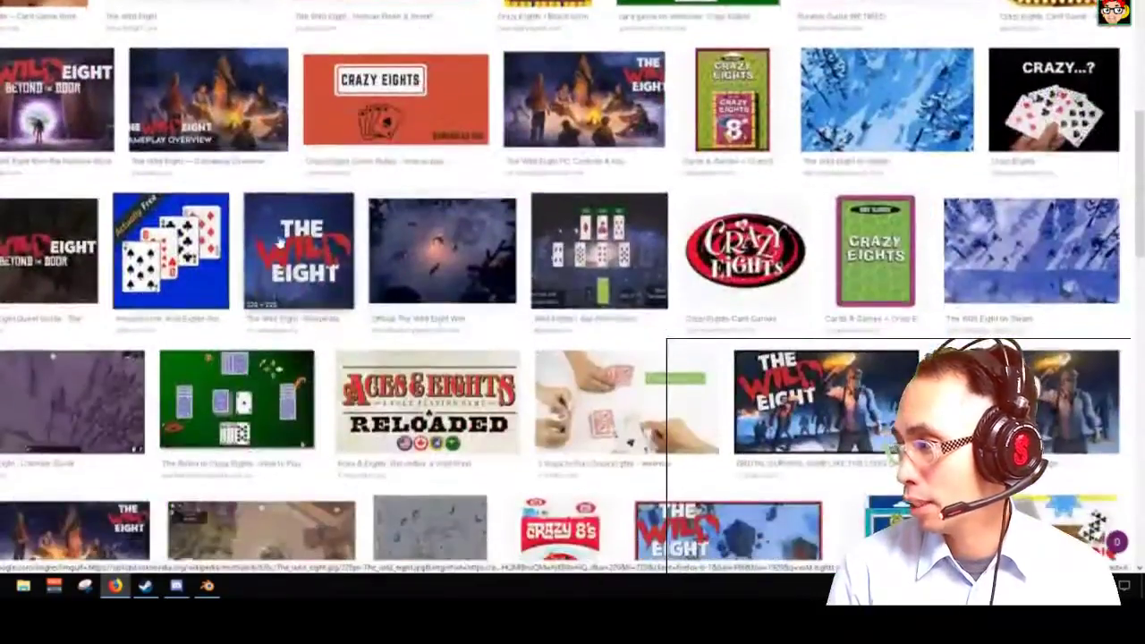
pyautogui.scroll(-3, 276, 251)
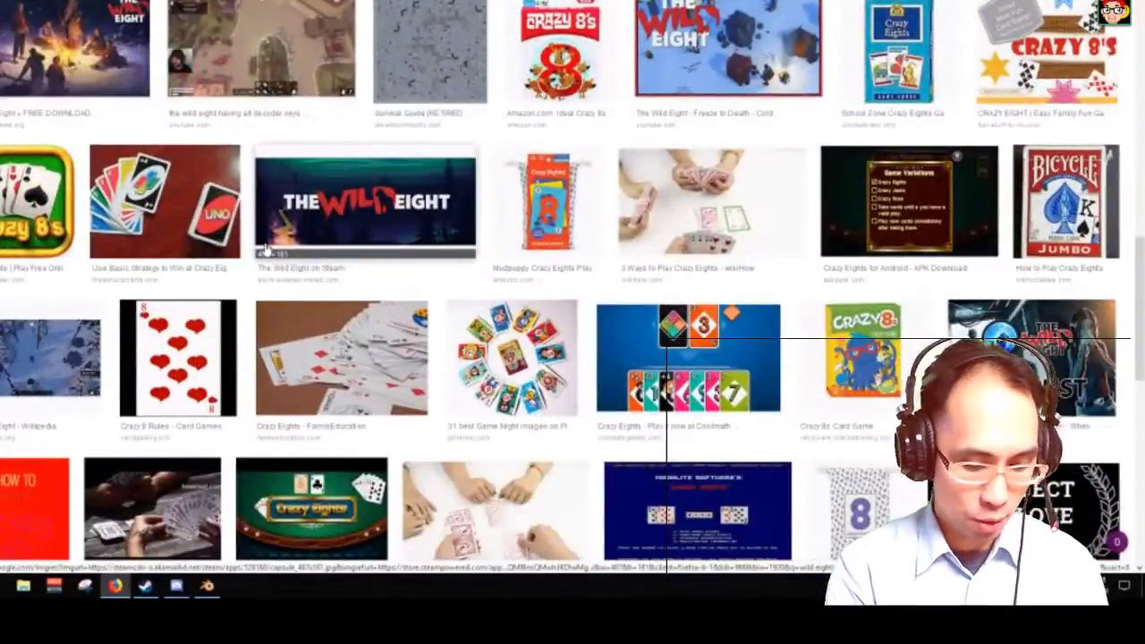
pyautogui.scroll(-5, 264, 248)
pyautogui.scroll(-5, 262, 248)
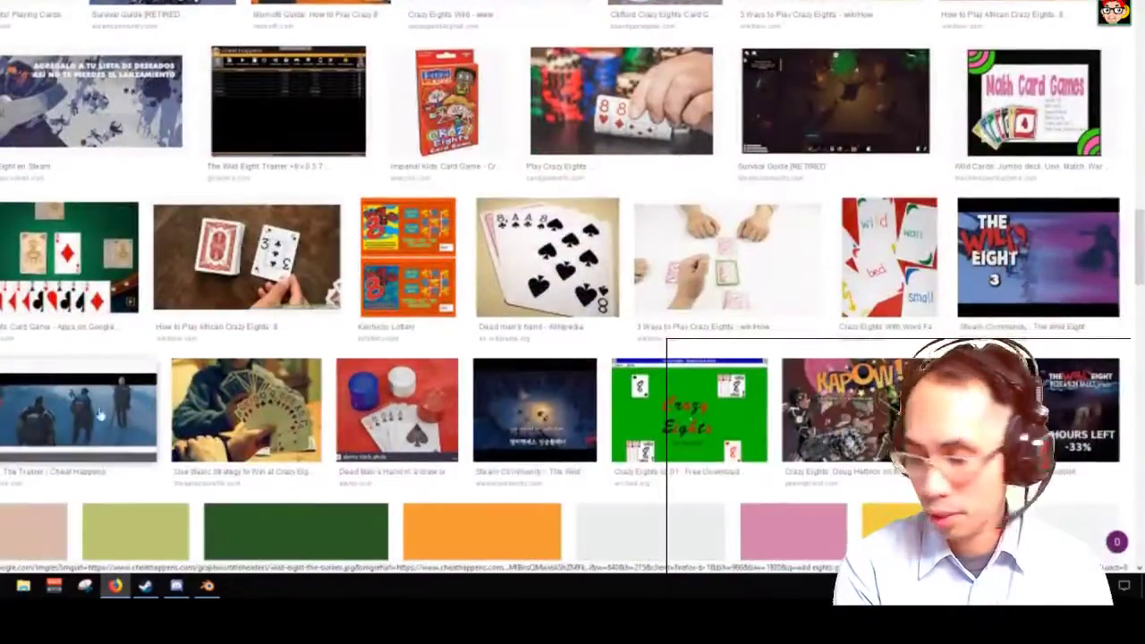
pyautogui.scroll(-5, 100, 421)
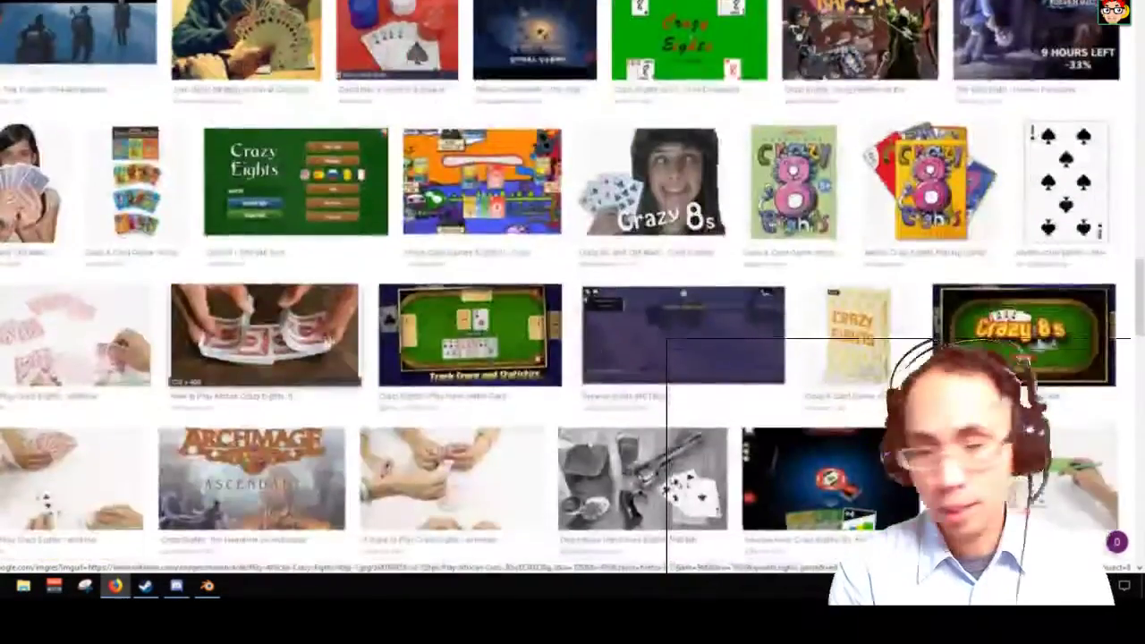
pyautogui.scroll(1, 231, 175)
pyautogui.scroll(-15, 231, 175)
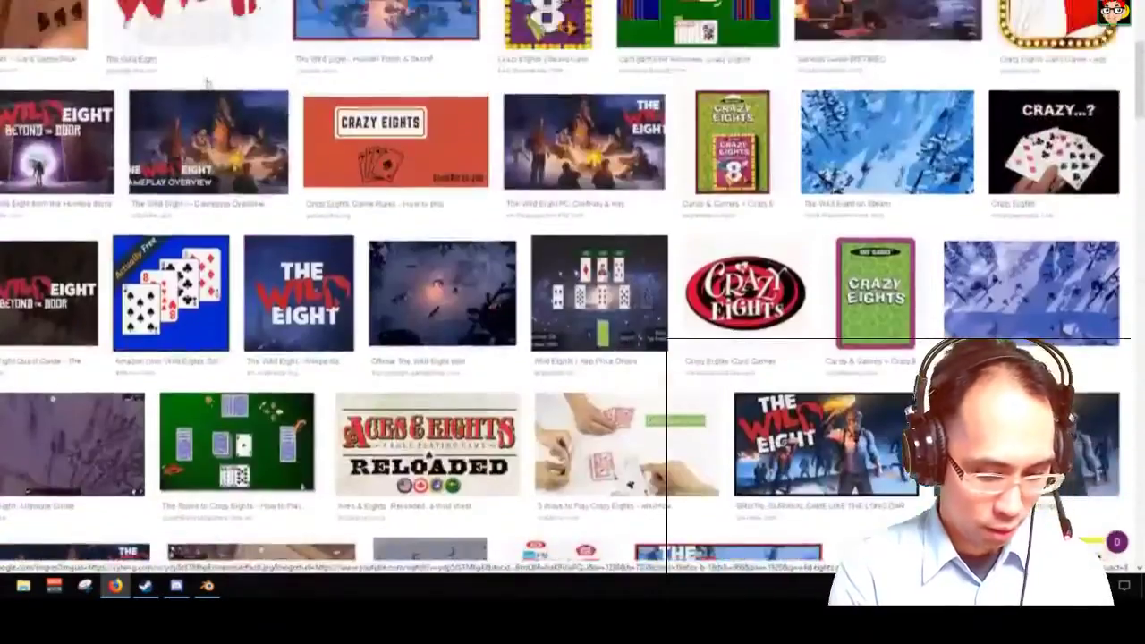
pyautogui.scroll(1, 200, 40)
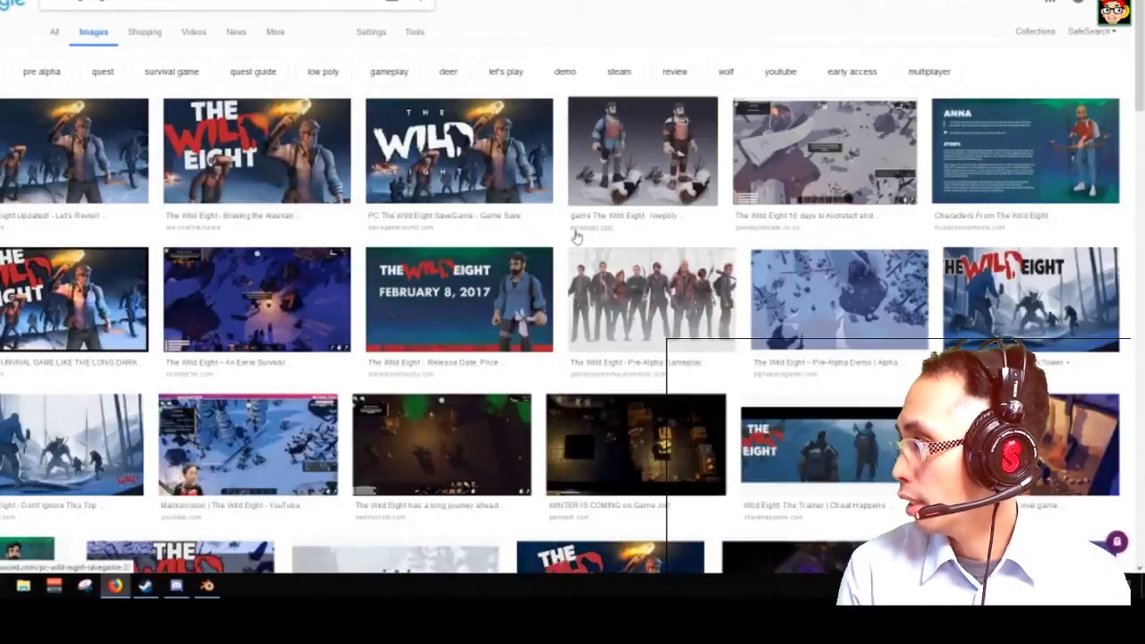
# Preview The Wild Eight release-date image showing a bearded character, followed by the related Cole and Oliver character images
pyautogui.click(436, 333)
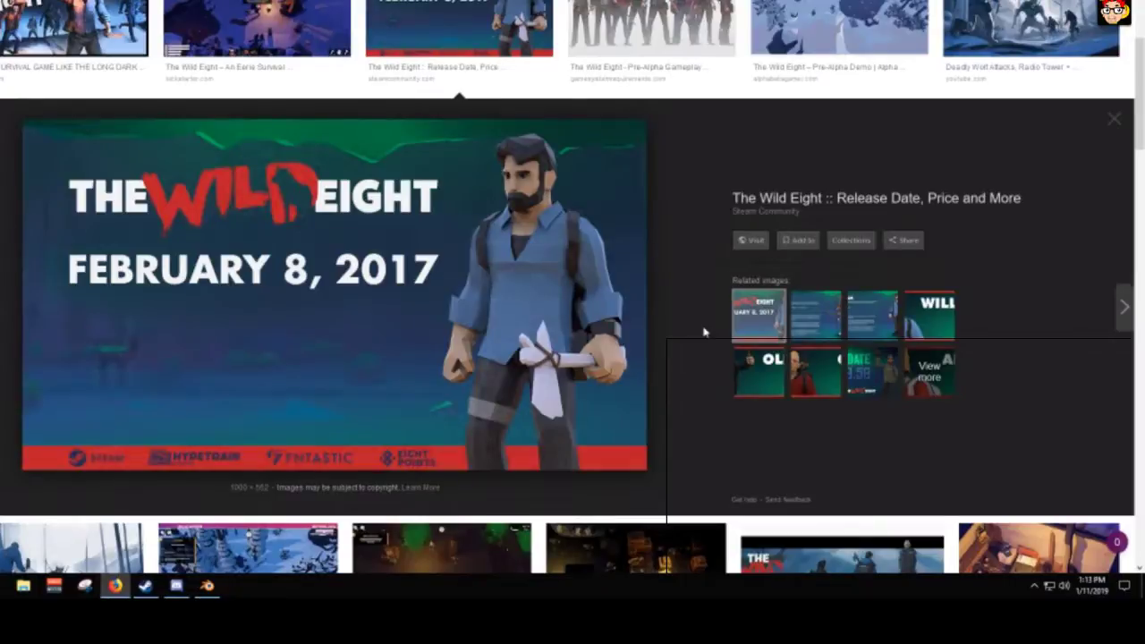
pyautogui.click(809, 383)
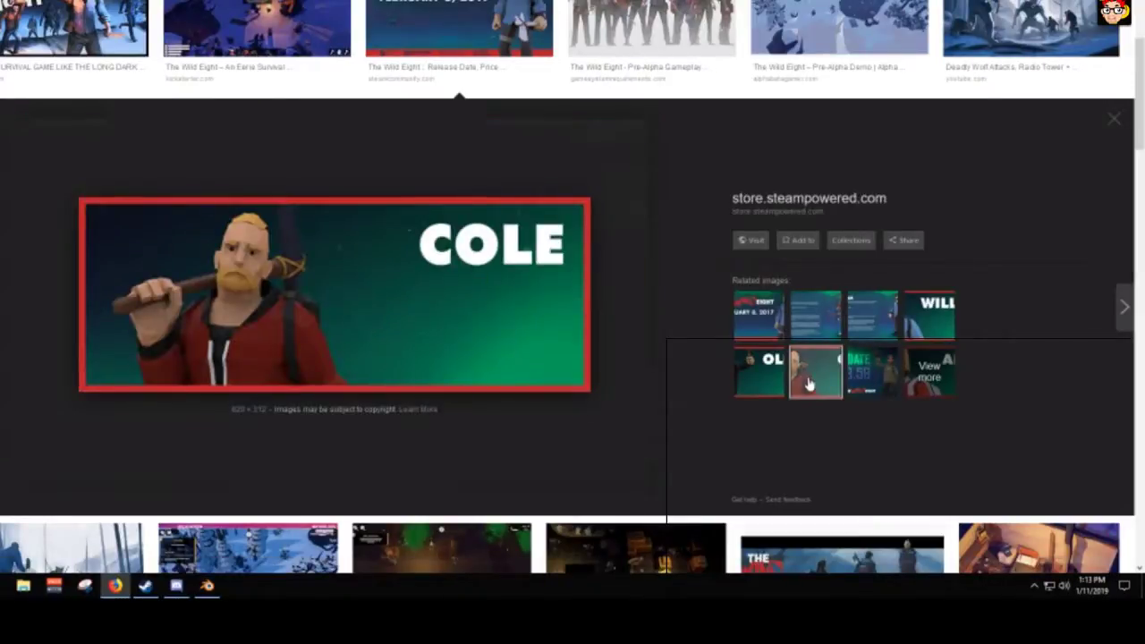
pyautogui.click(755, 367)
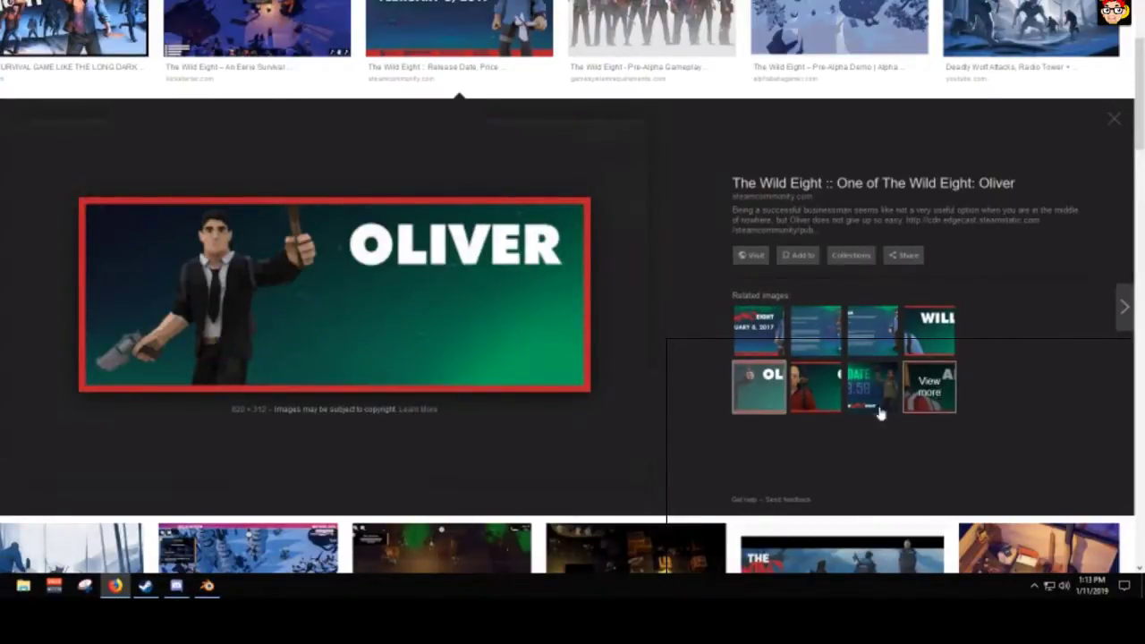
# Preview the Cole character image, the pre-alpha gameplay group picture and the PC SaveGame poster of The Wild Eight
pyautogui.click(815, 387)
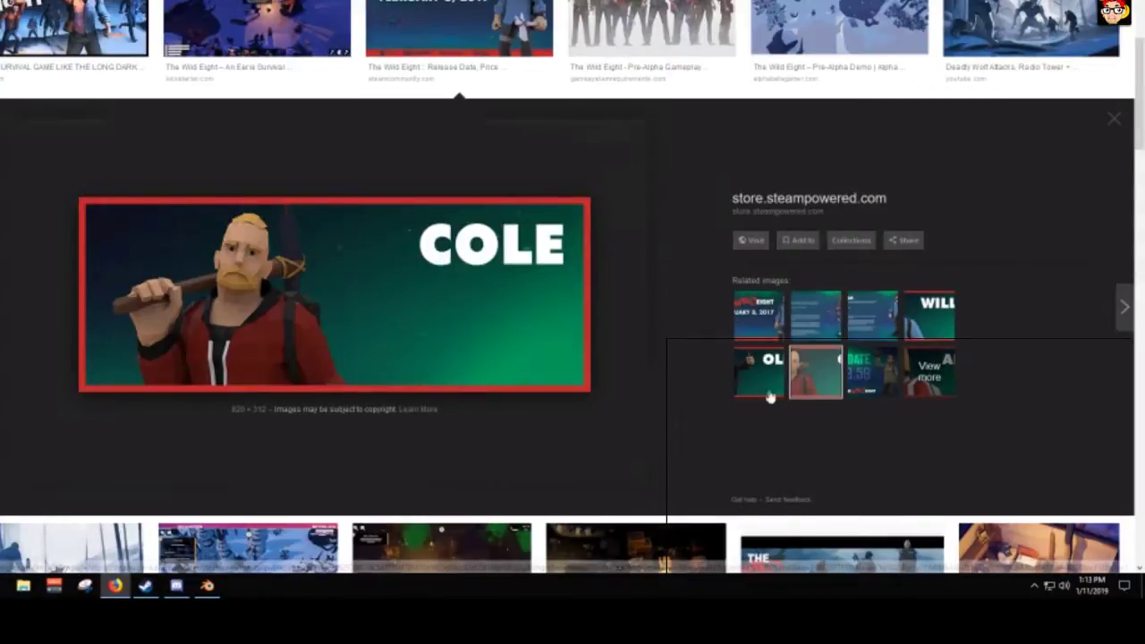
pyautogui.scroll(3, 358, 322)
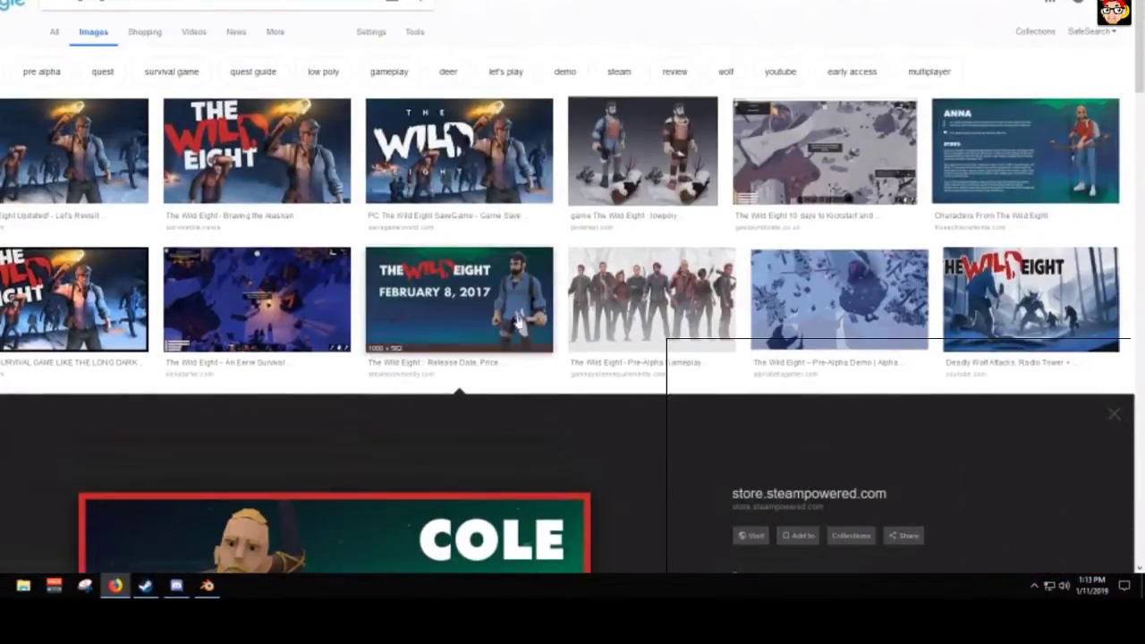
pyautogui.click(666, 312)
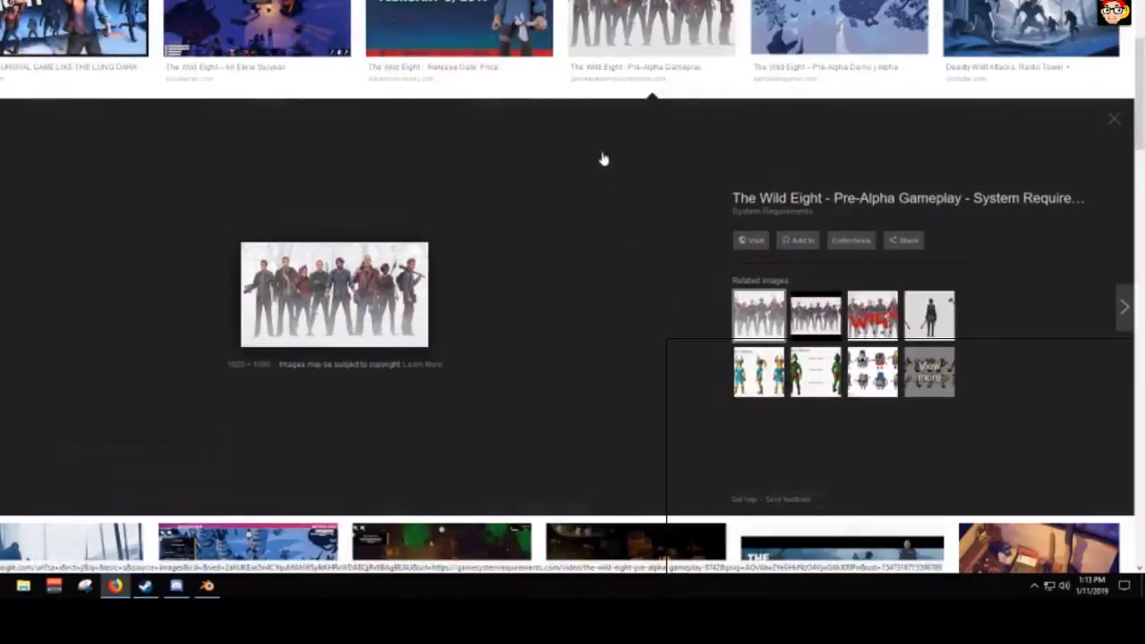
pyautogui.scroll(3, 573, 179)
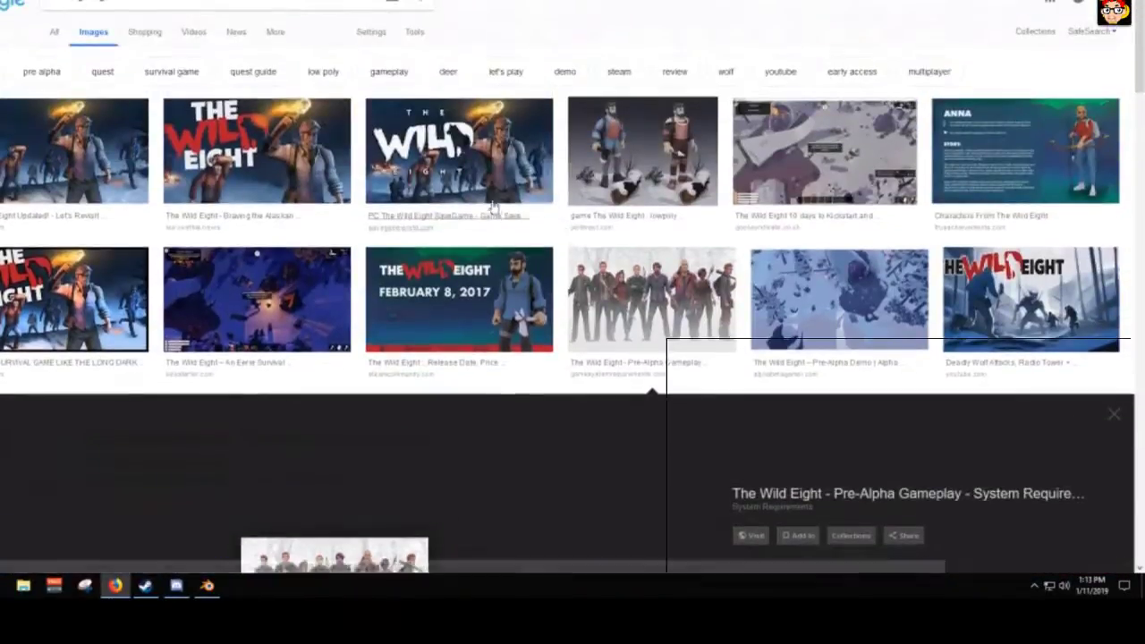
pyautogui.click(457, 161)
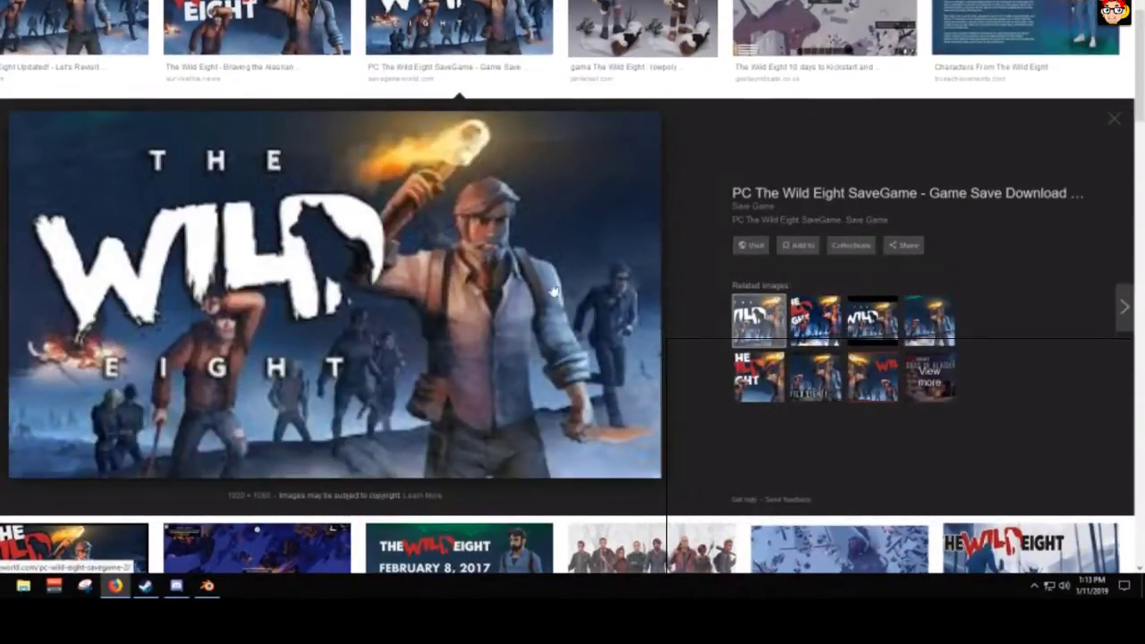
pyautogui.scroll(2, 347, 235)
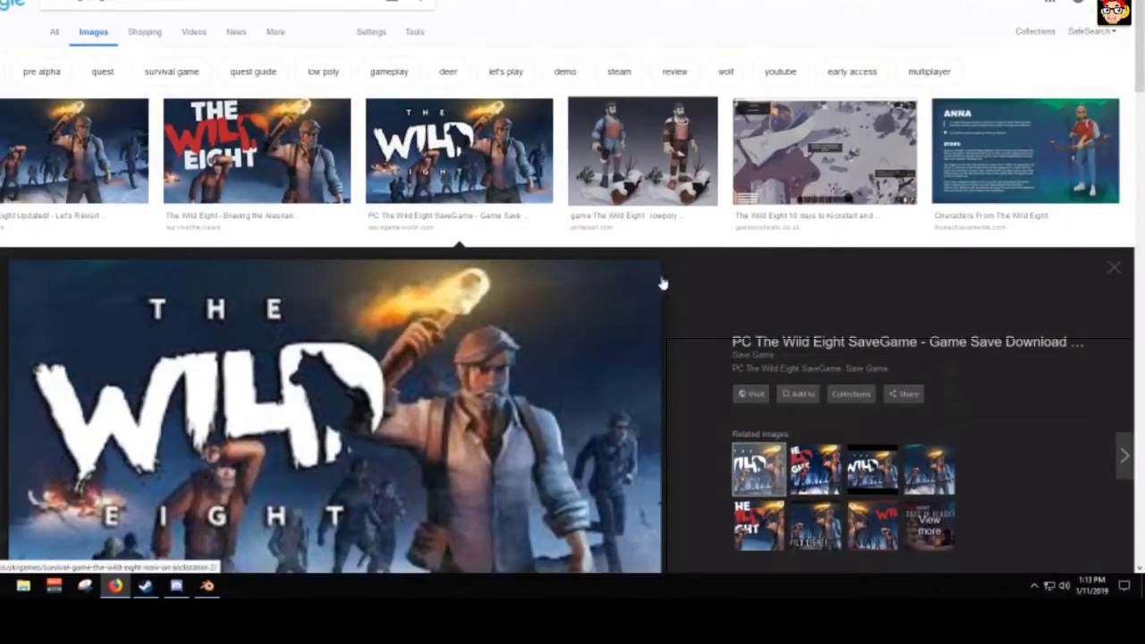
# Preview the Anna character sheet from the Characters From The Wild Eight result and examine the figure
pyautogui.scroll(-5, 528, 306)
pyautogui.scroll(5, 528, 306)
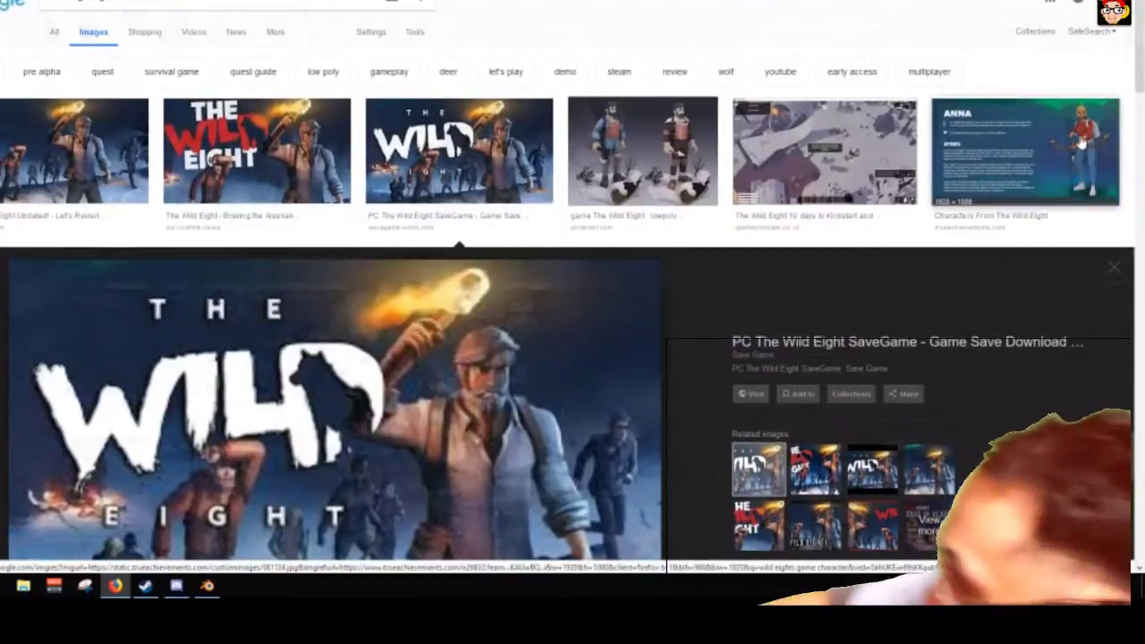
pyautogui.click(1025, 152)
pyautogui.scroll(-2, 406, 235)
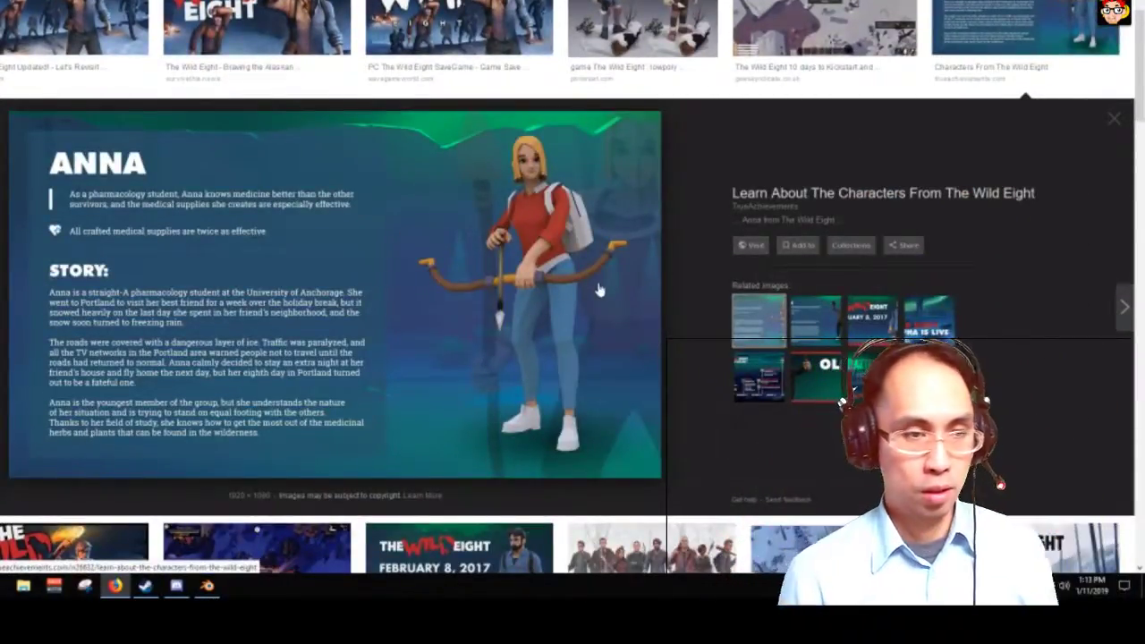
pyautogui.scroll(1, 541, 295)
pyautogui.scroll(1, 540, 295)
pyautogui.scroll(-3, 573, 322)
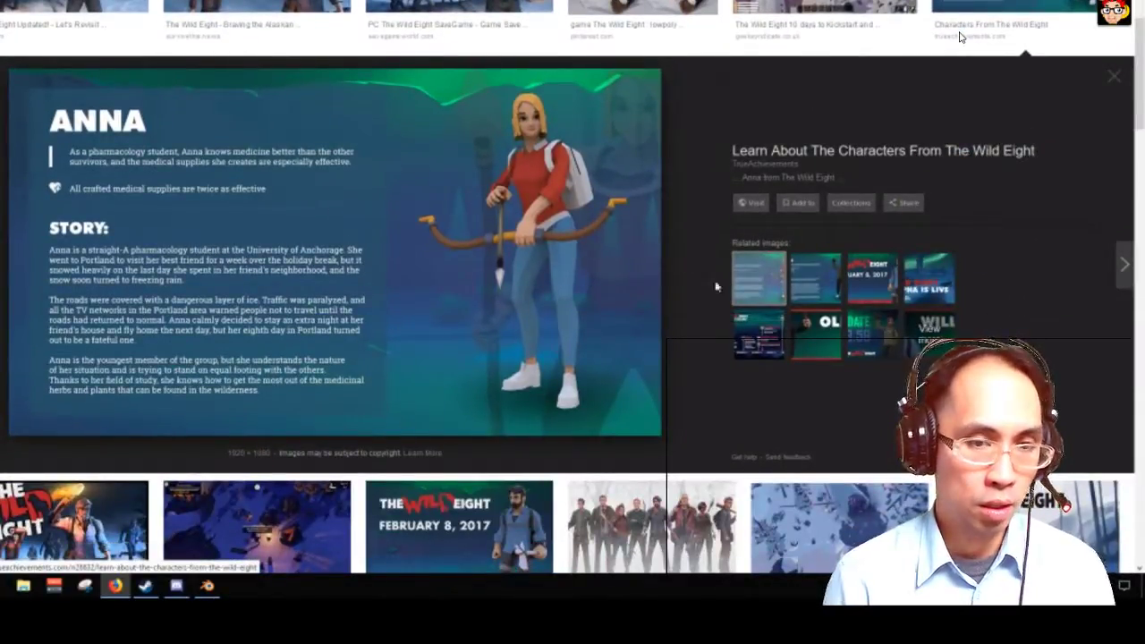
# Look through further image results for low-poly characters, preview the Jeffrey character image and close its preview
pyautogui.scroll(-3, 366, 357)
pyautogui.scroll(-2, 959, 33)
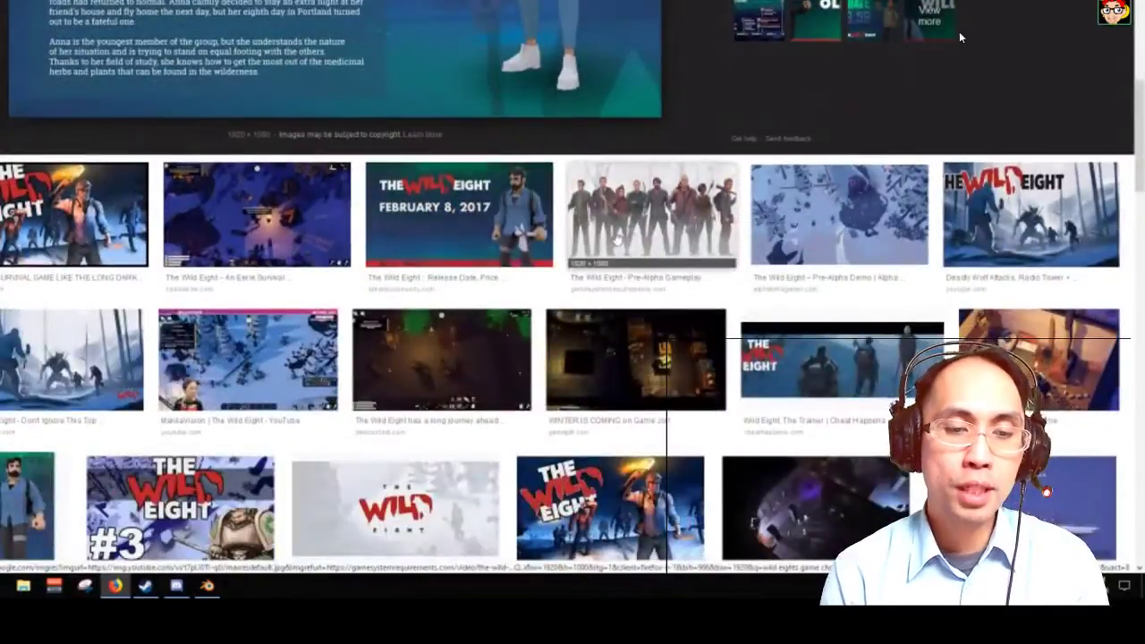
pyautogui.scroll(-1, 959, 32)
pyautogui.scroll(-2, 960, 38)
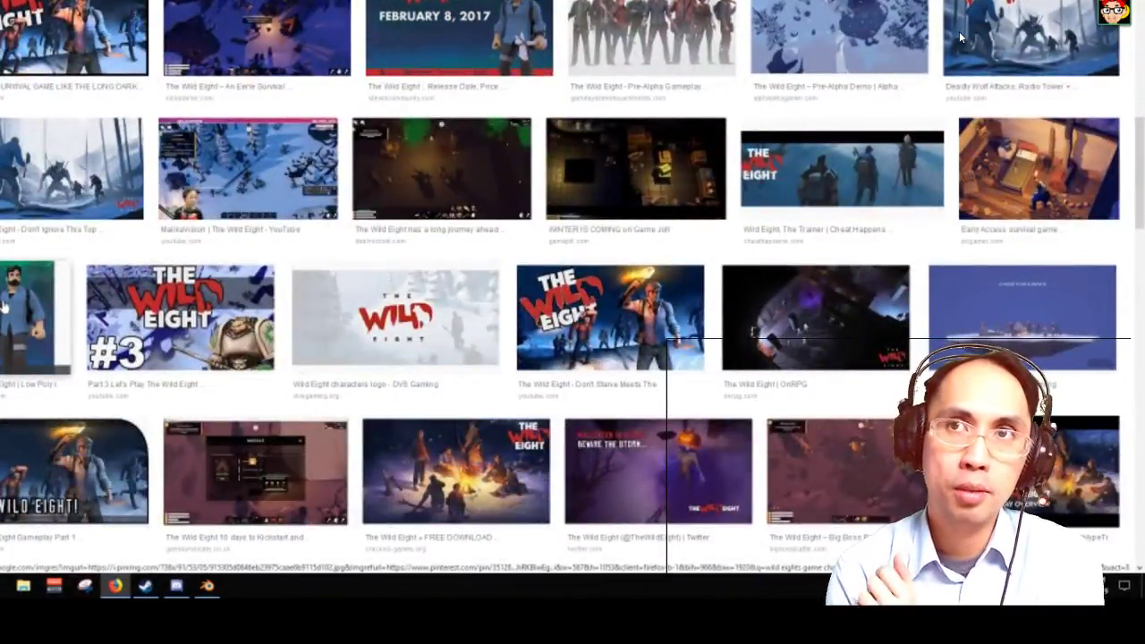
pyautogui.scroll(-6, 959, 31)
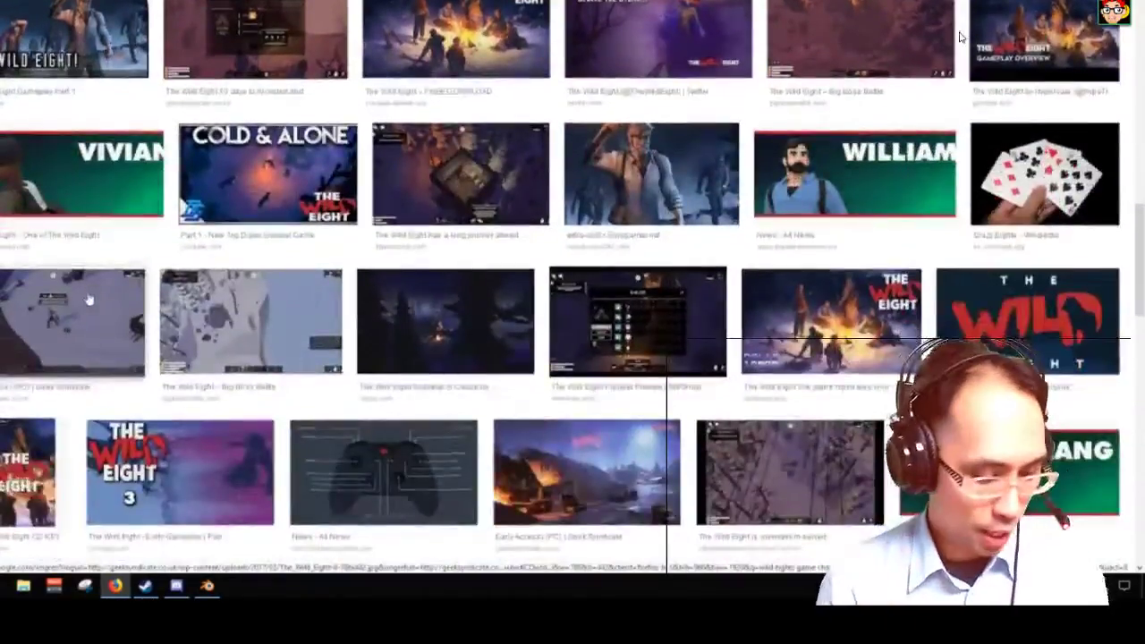
pyautogui.scroll(-3, 343, 275)
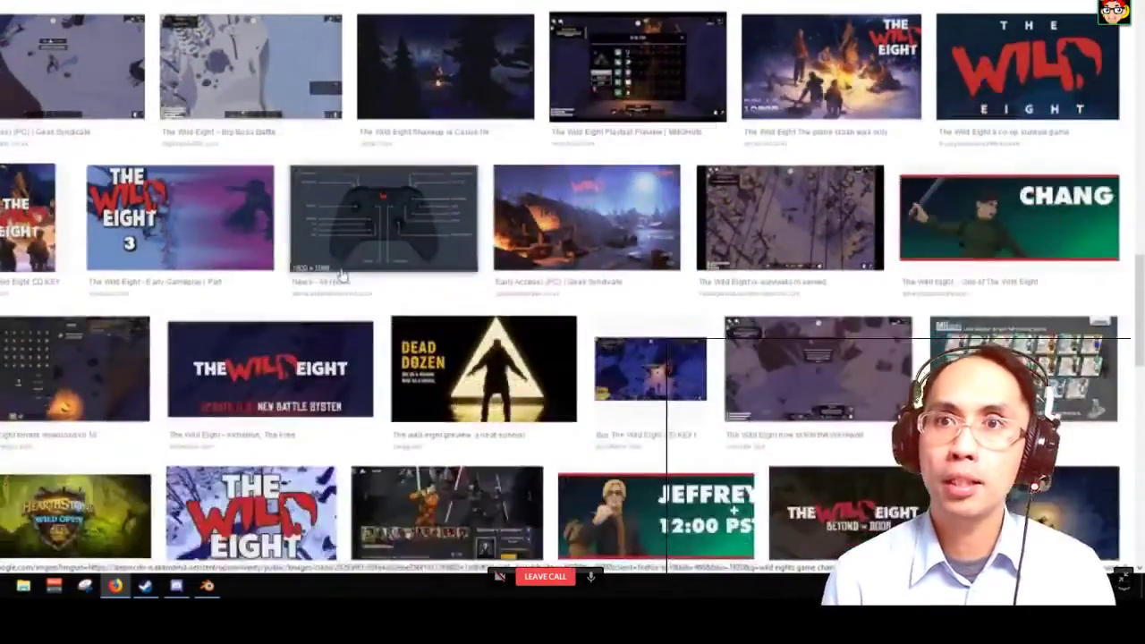
pyautogui.scroll(-3, 343, 274)
pyautogui.click(673, 266)
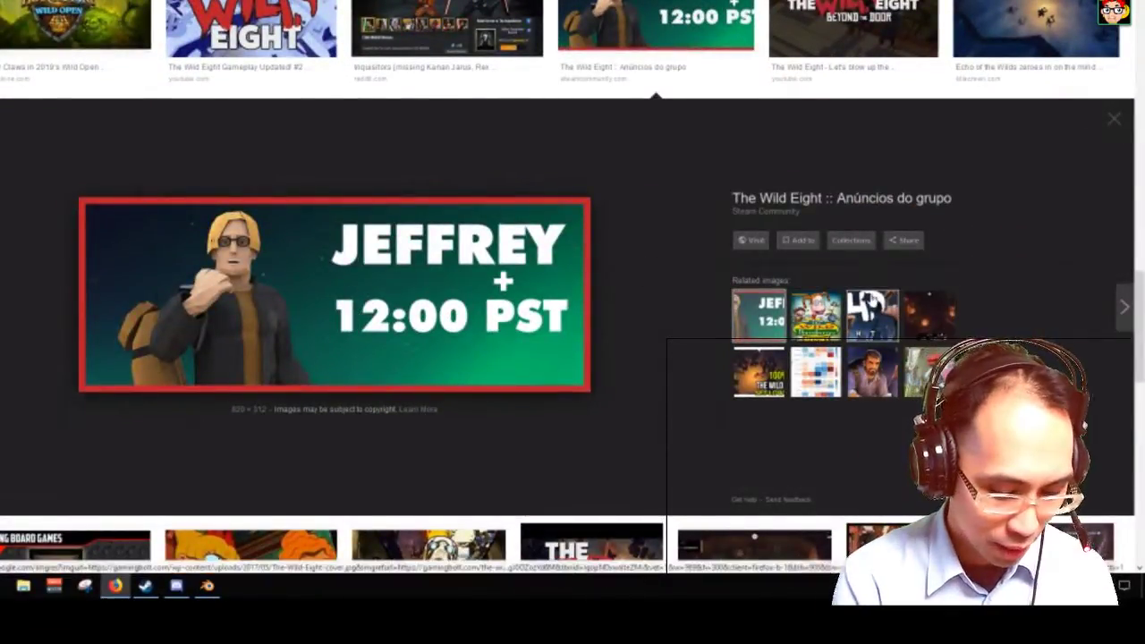
pyautogui.click(1117, 126)
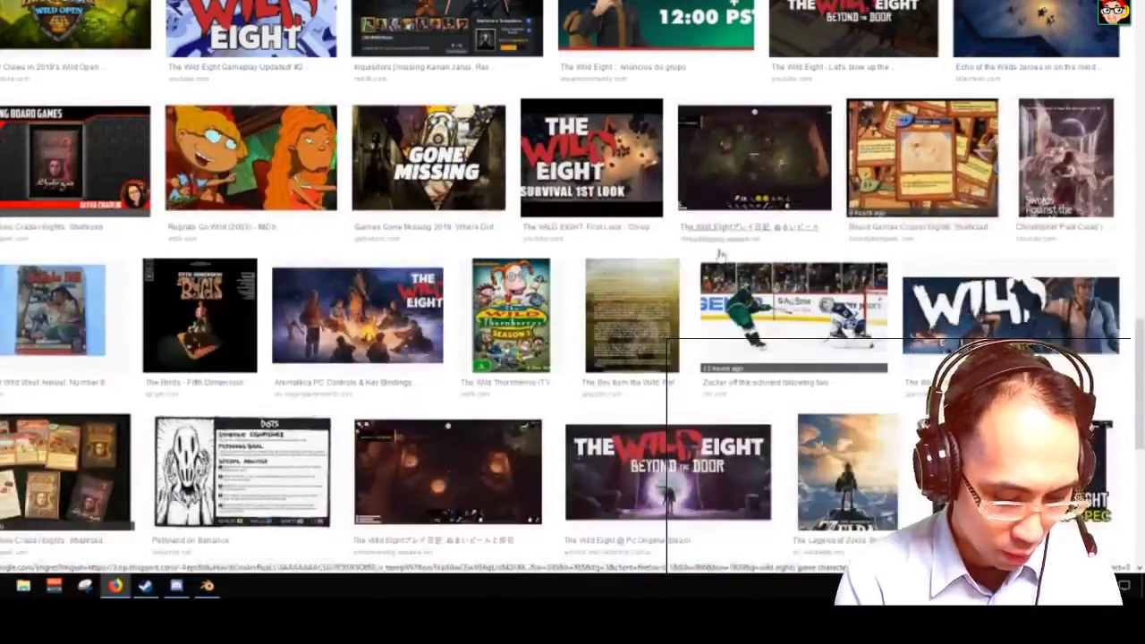
# Check the remaining image results for more Wild Eight character artwork, returning to the earlier rows
pyautogui.scroll(-3, 407, 352)
pyautogui.scroll(-3, 407, 352)
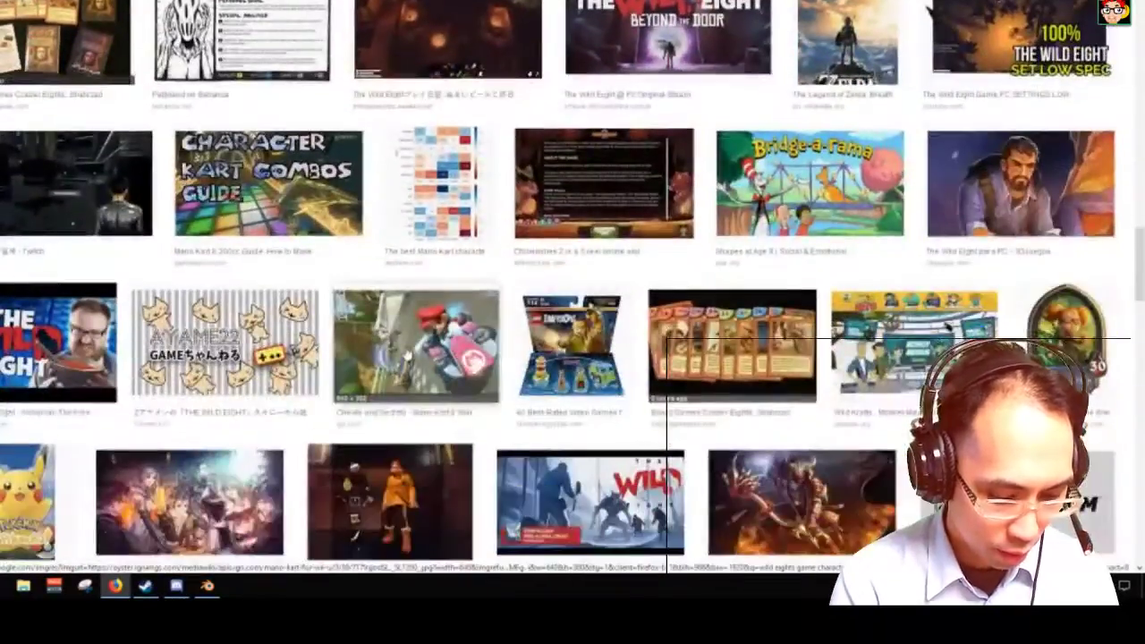
pyautogui.scroll(-3, 407, 353)
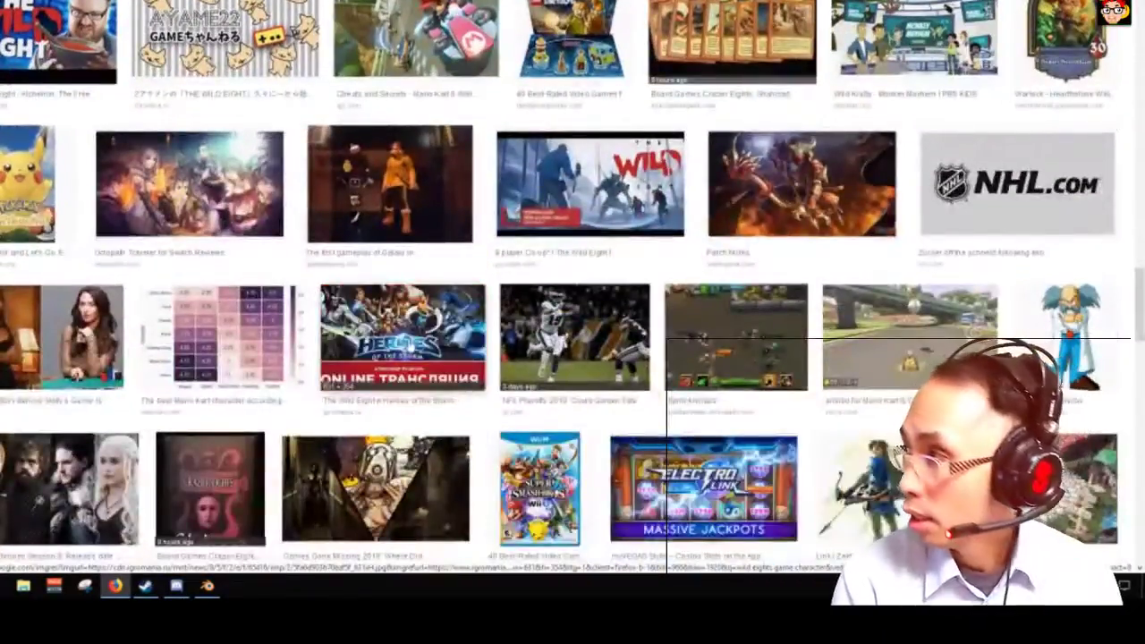
pyautogui.scroll(-3, 412, 344)
pyautogui.scroll(15, 414, 331)
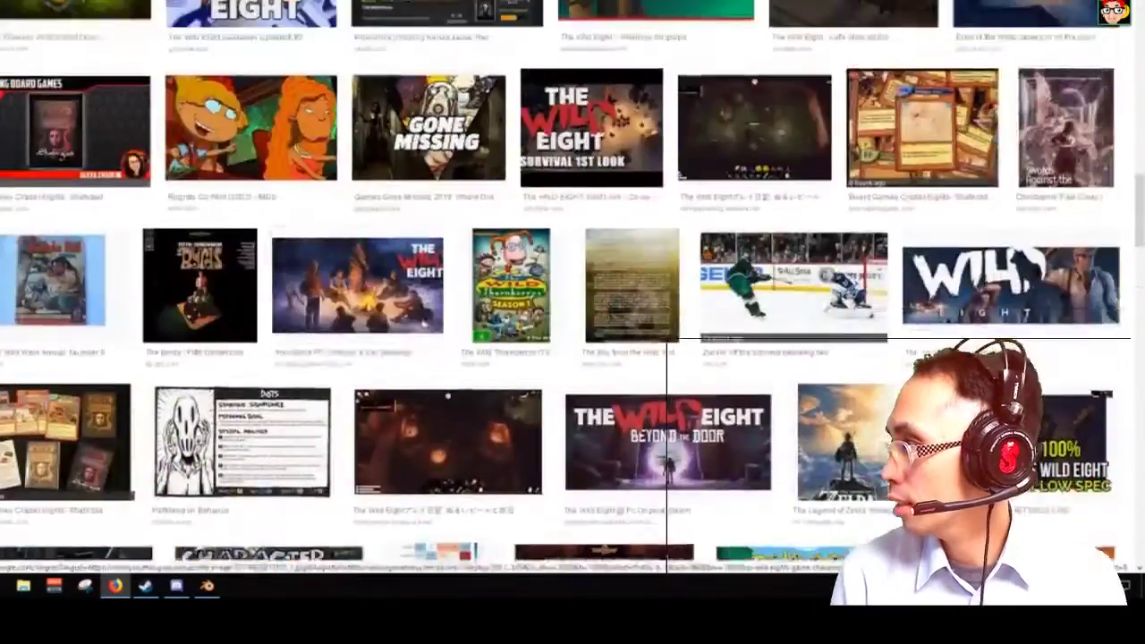
pyautogui.scroll(3, 433, 318)
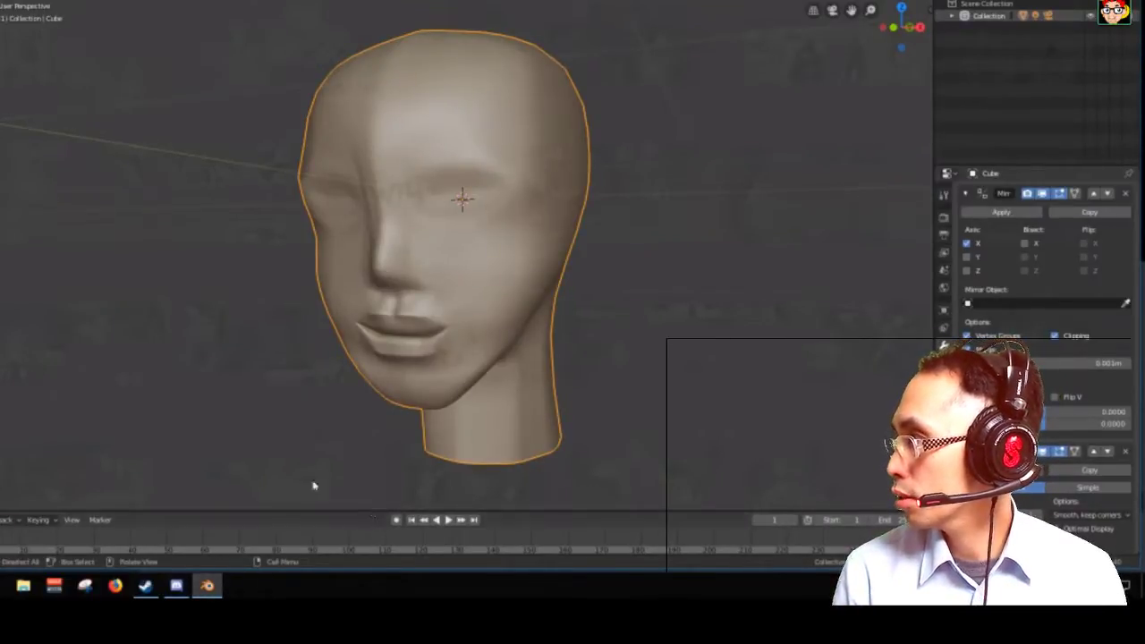
# Switch back to Blender, set the head's Subdivision Surface type to Simple and inspect it from the front and three-quarter view
pyautogui.moveTo(263, 325); pyautogui.dragTo(312, 330, button='middle')
pyautogui.scroll(-5, 394, 328)
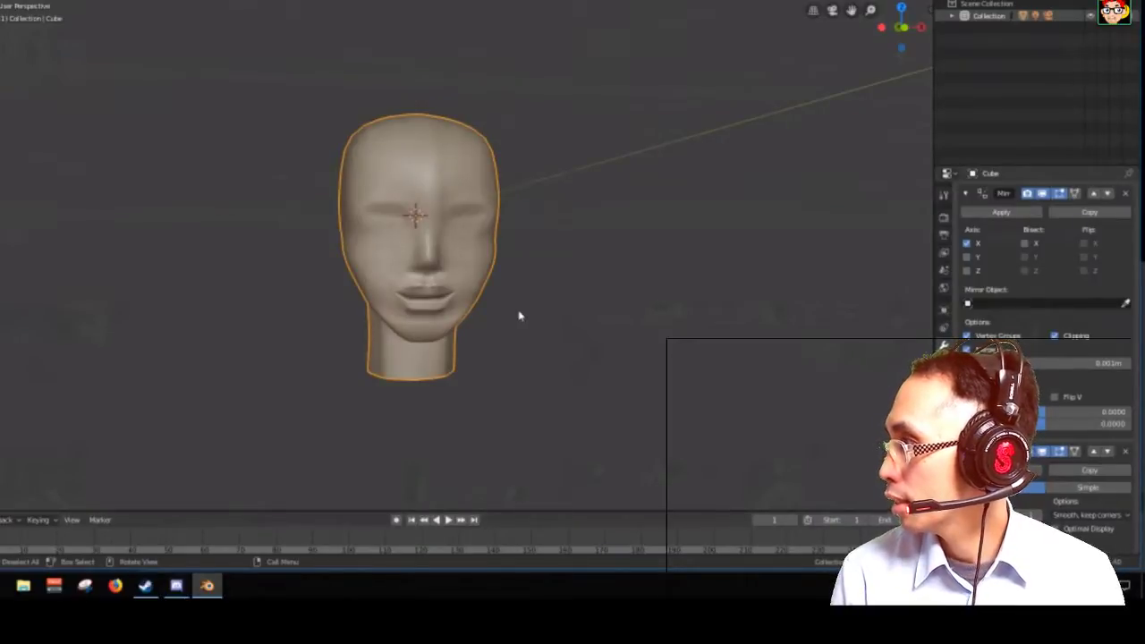
pyautogui.scroll(3, 519, 315)
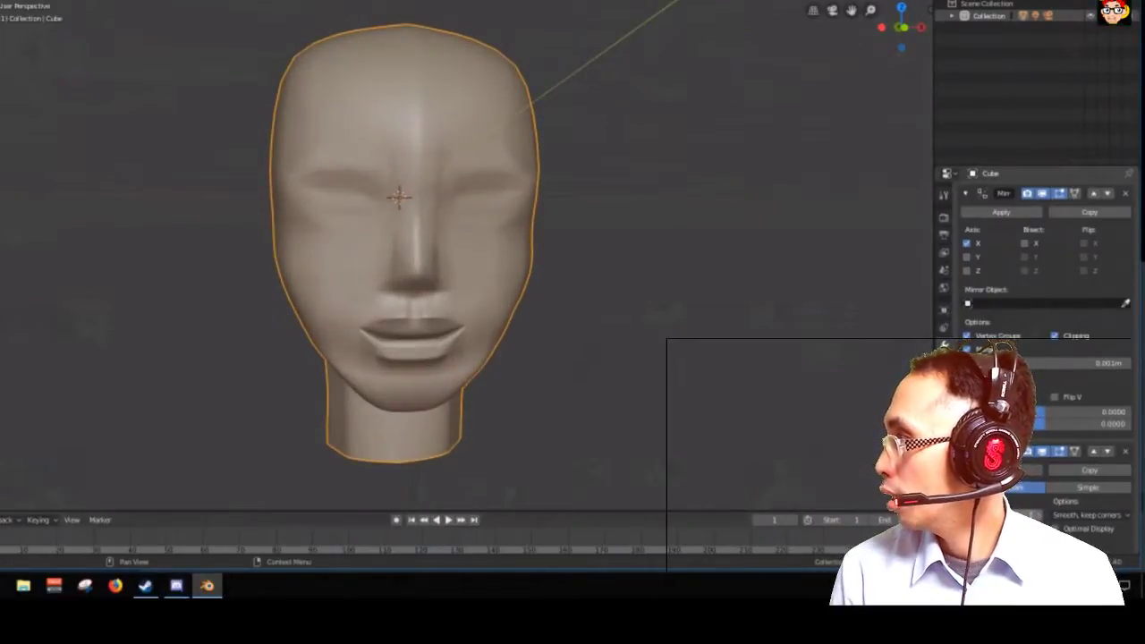
pyautogui.click(1088, 487)
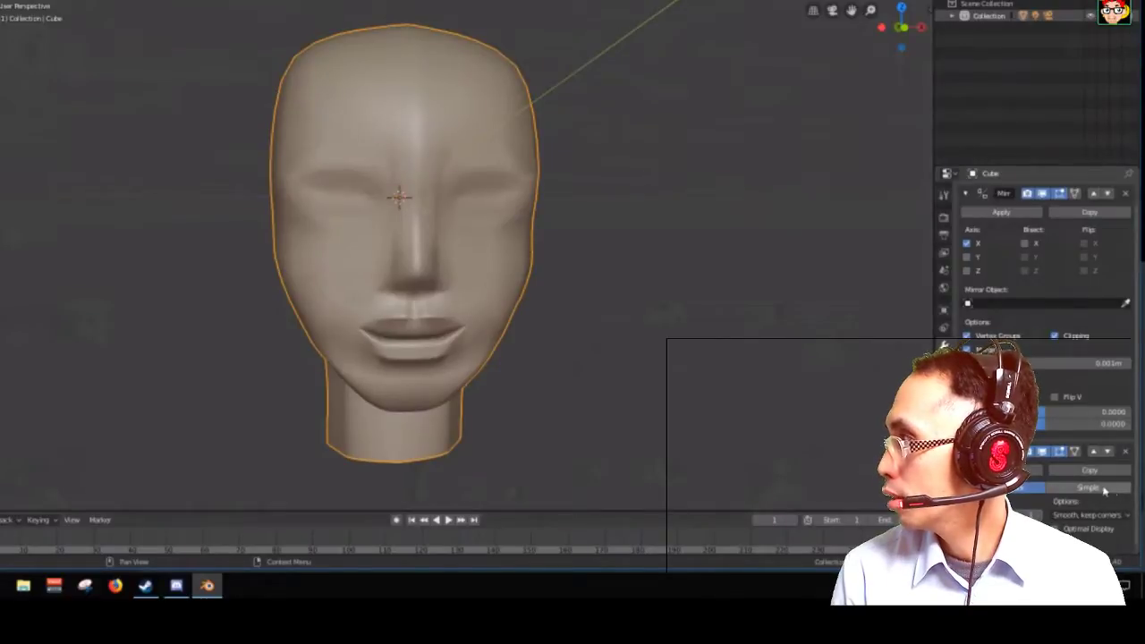
pyautogui.click(1040, 517)
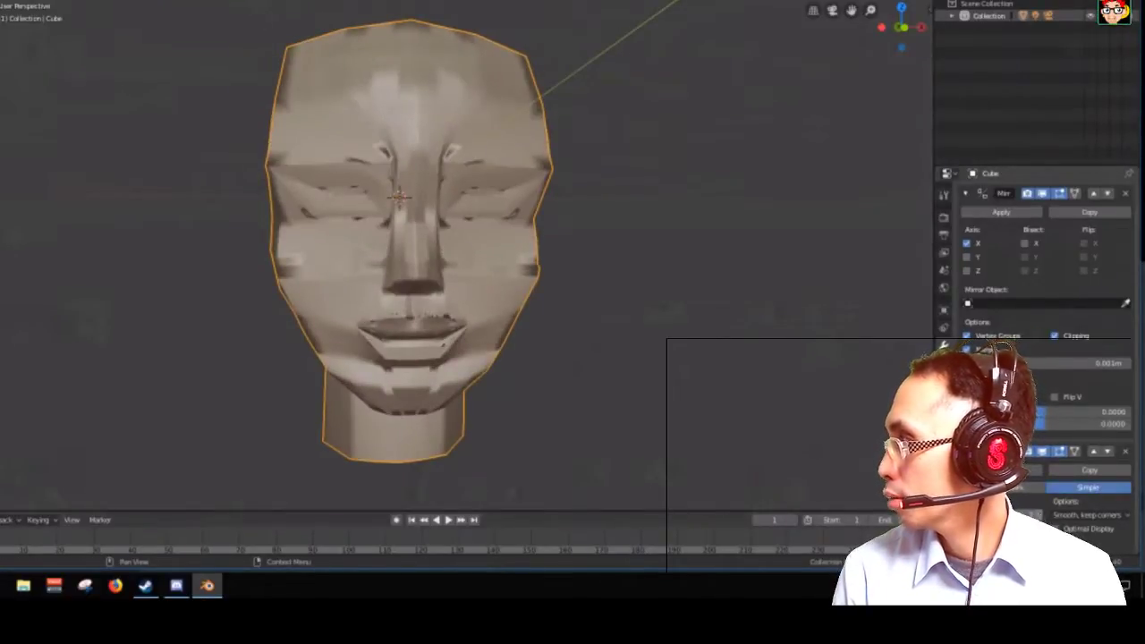
pyautogui.moveTo(704, 375); pyautogui.dragTo(609, 385, button='middle')
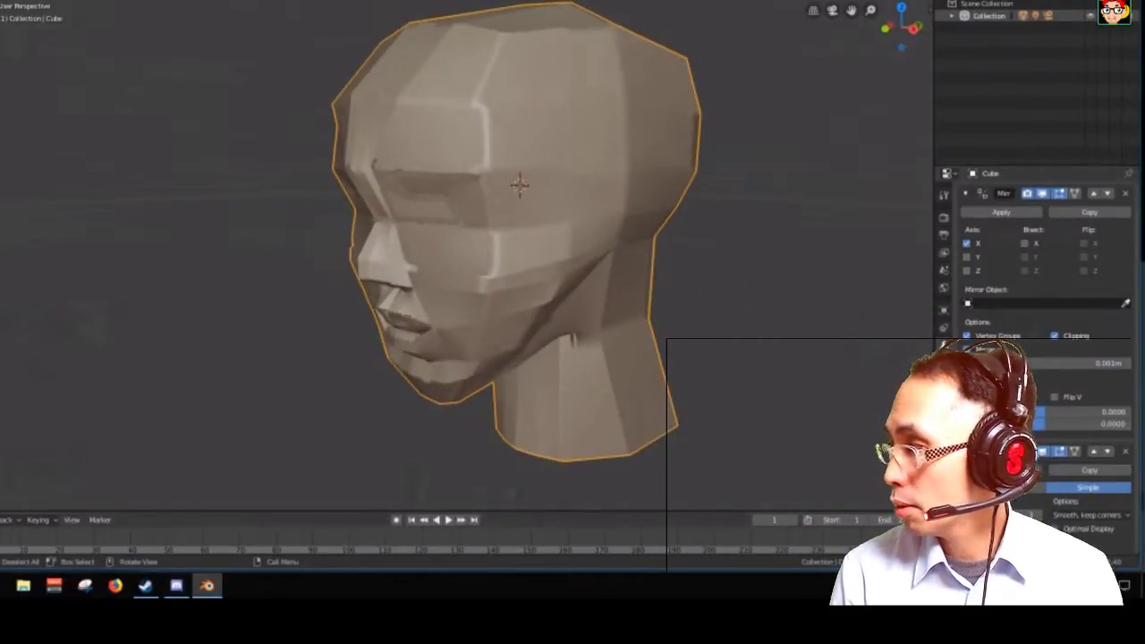
# Bring up the Open Blender File browser on the Documents folder
pyautogui.click(2, 1)
pyautogui.hotkey('ctrl', 'o')
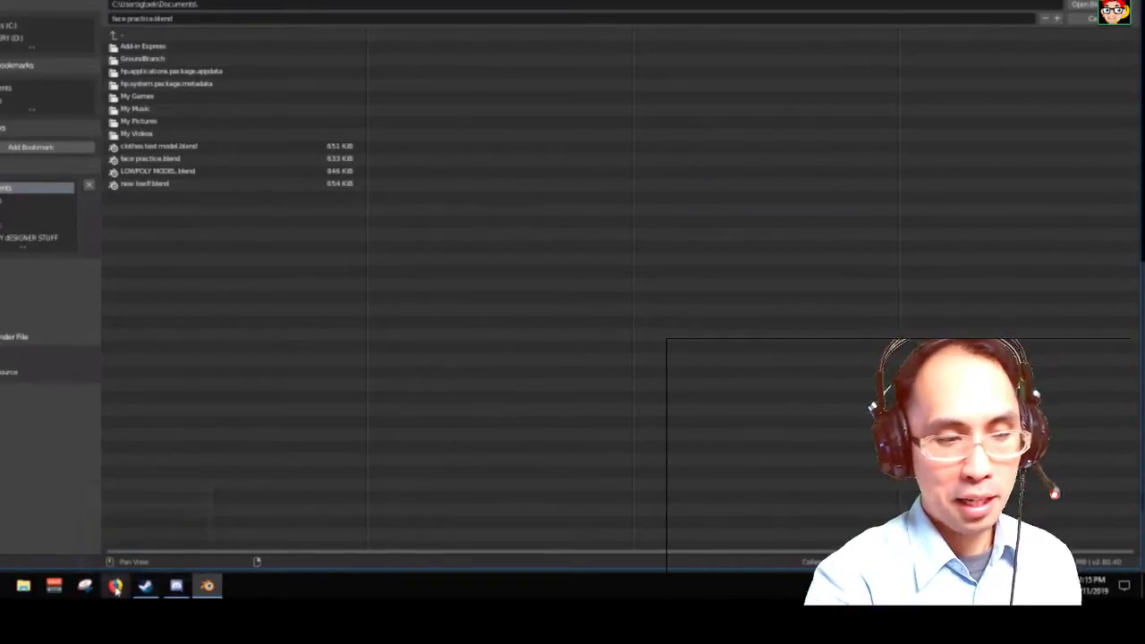
pyautogui.moveTo(144, 589)
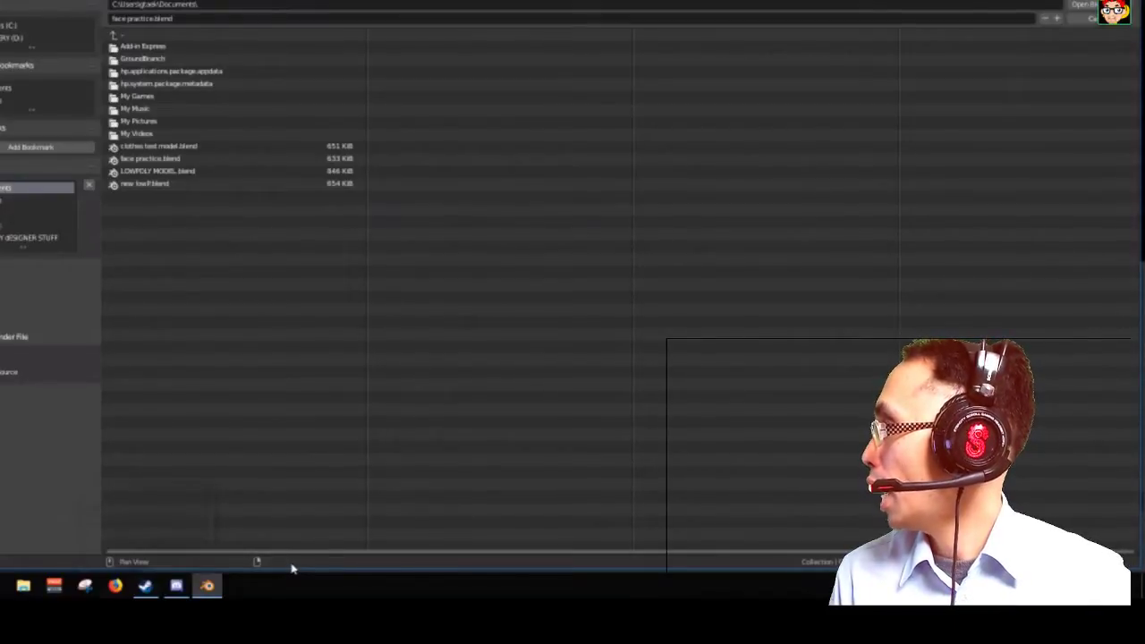
# Switch to File Explorer and look through the ProgramFiles_2(x86) and ProgramFiles_2 folders on Local Disk (D:)
pyautogui.press('super+s')
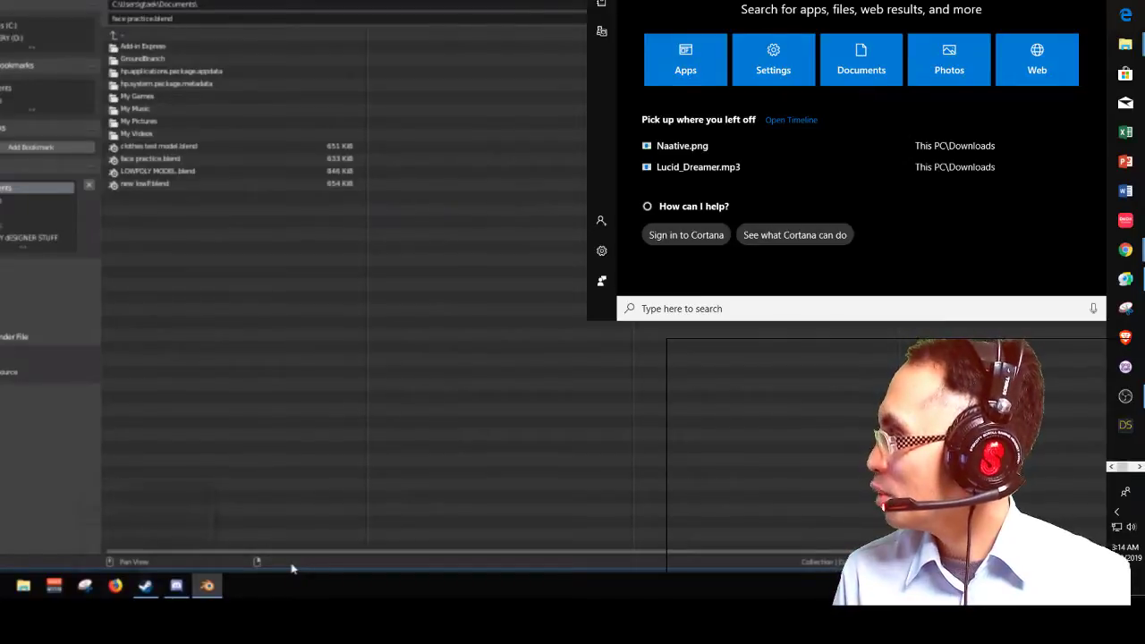
pyautogui.press('Escape')
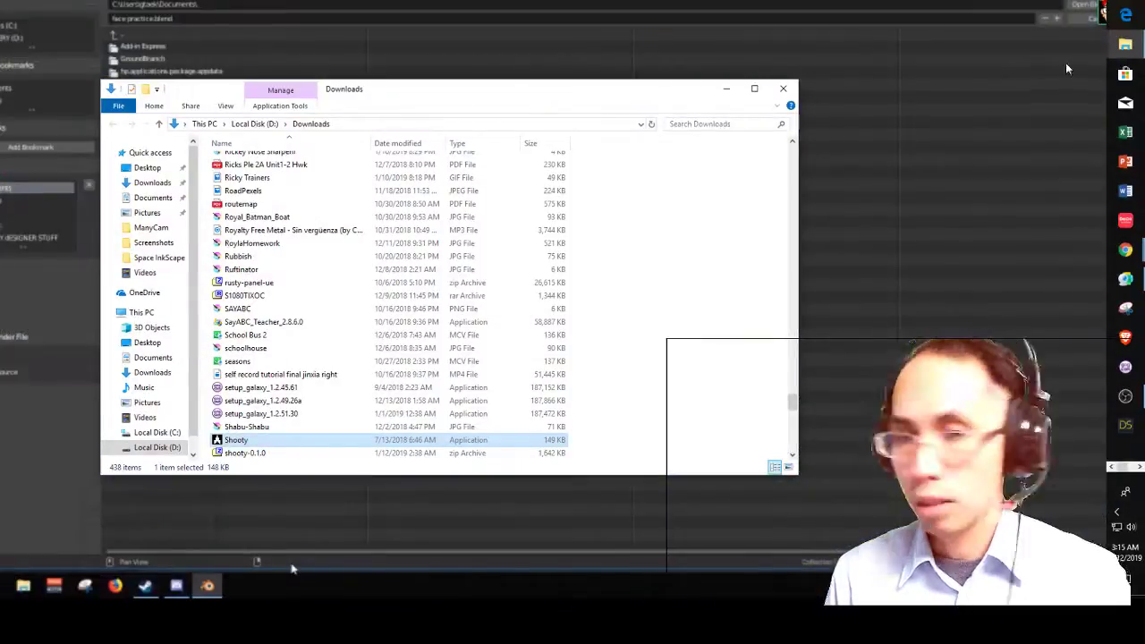
pyautogui.moveTo(383, 91); pyautogui.dragTo(500, 58)
pyautogui.scroll(-1, 235, 388)
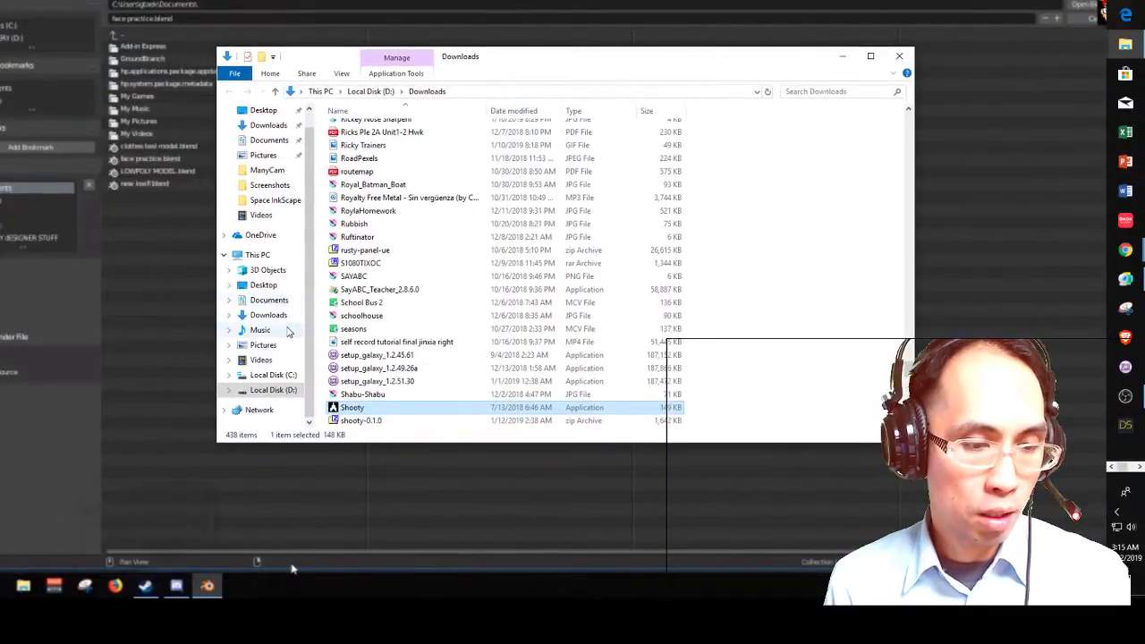
pyautogui.click(227, 392)
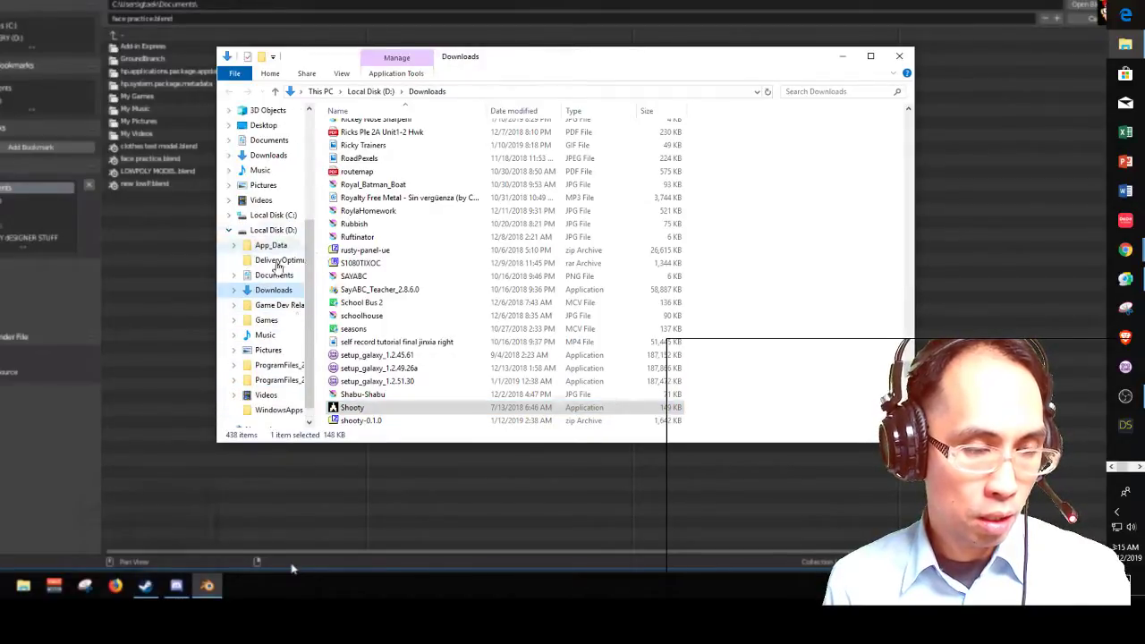
pyautogui.scroll(-1, 280, 374)
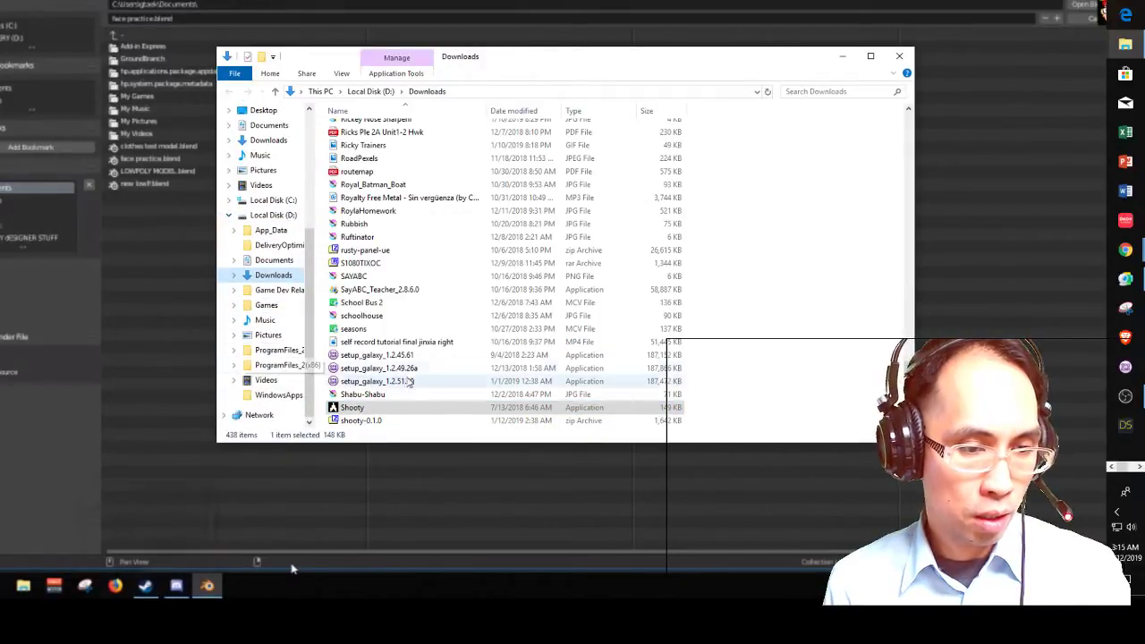
pyautogui.click(286, 365)
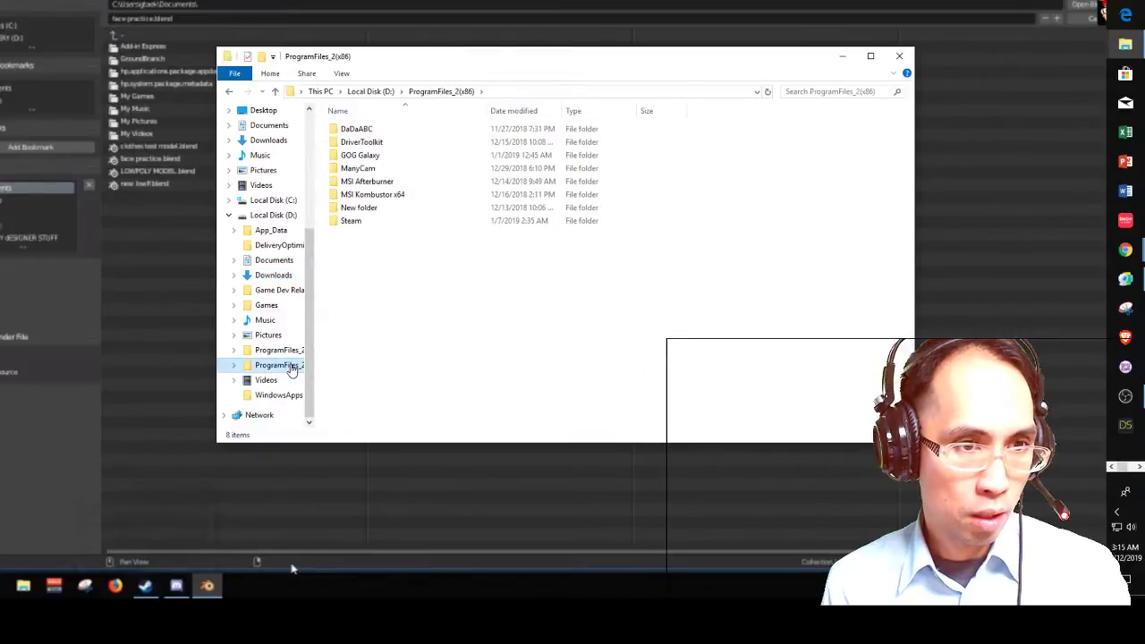
pyautogui.click(280, 350)
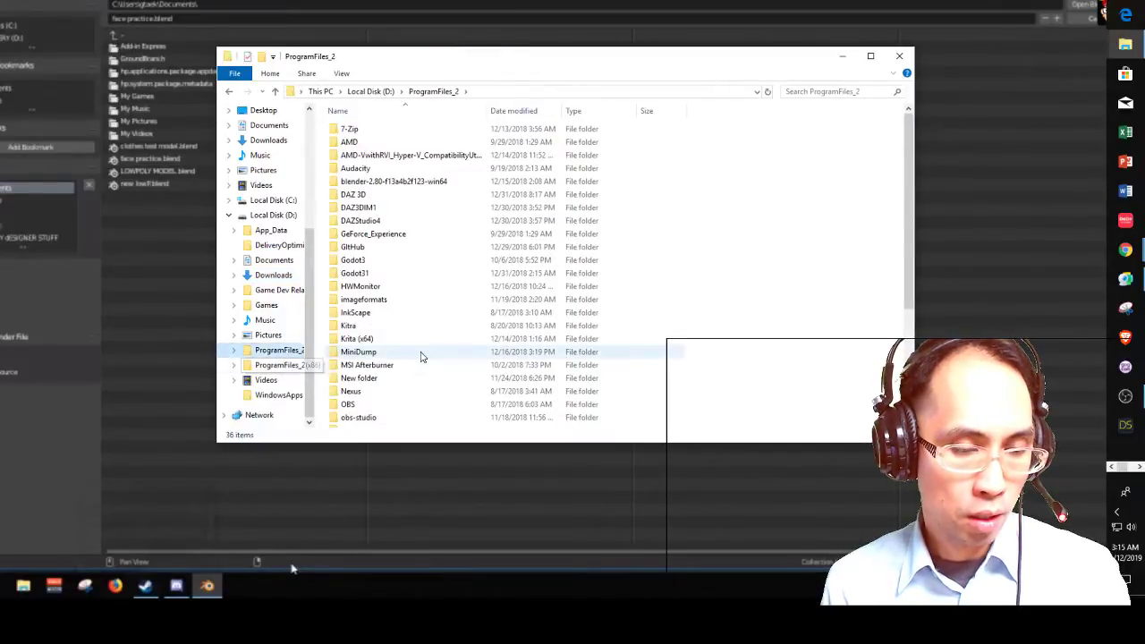
pyautogui.scroll(-5, 423, 356)
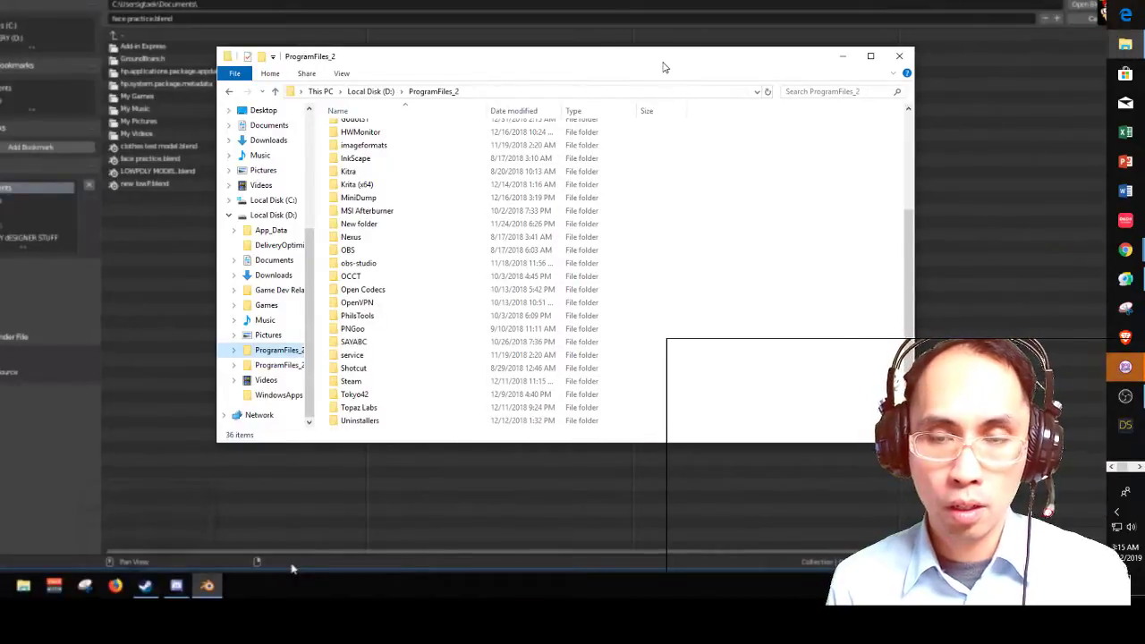
# Put the ProgramFiles_2 folder window away and switch to the GOG Galaxy store
pyautogui.moveTo(670, 69); pyautogui.dragTo(702, 110)
pyautogui.click(858, 102)
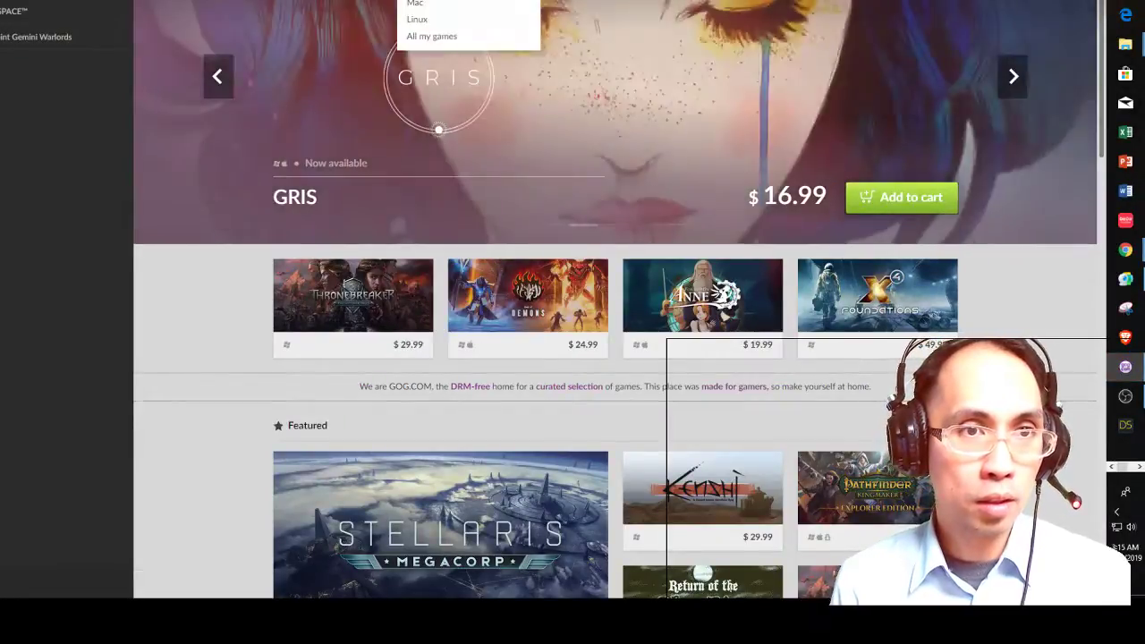
# Install Absolver from the owned games collection into D:\ProgramFiles_2(x86)\GOG Galaxy\Games
pyautogui.click(469, 2)
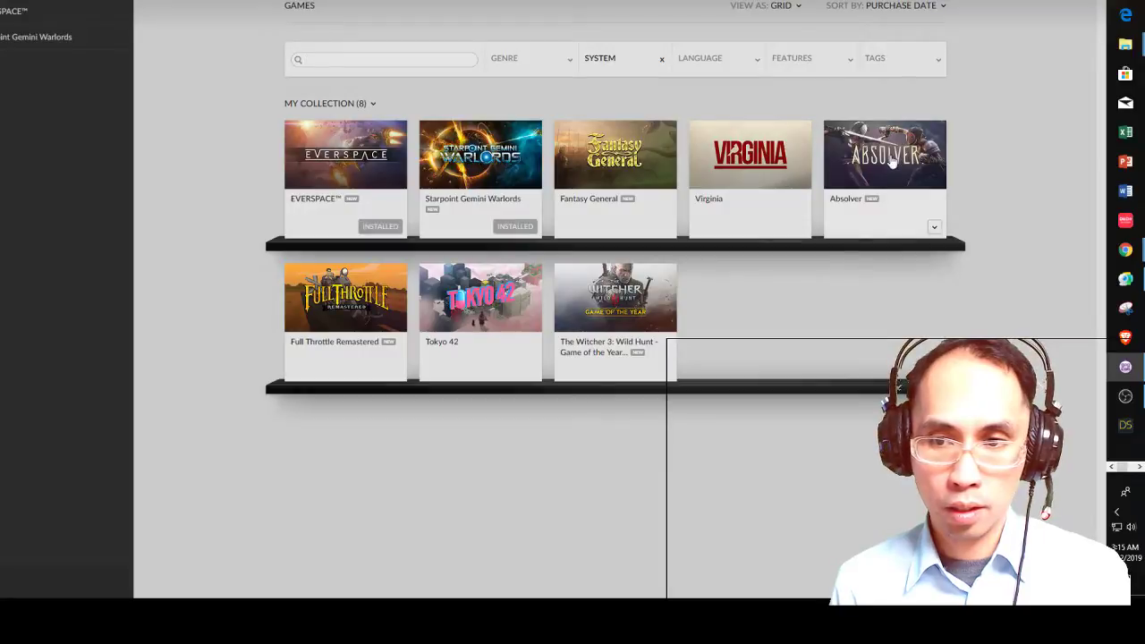
pyautogui.click(890, 158)
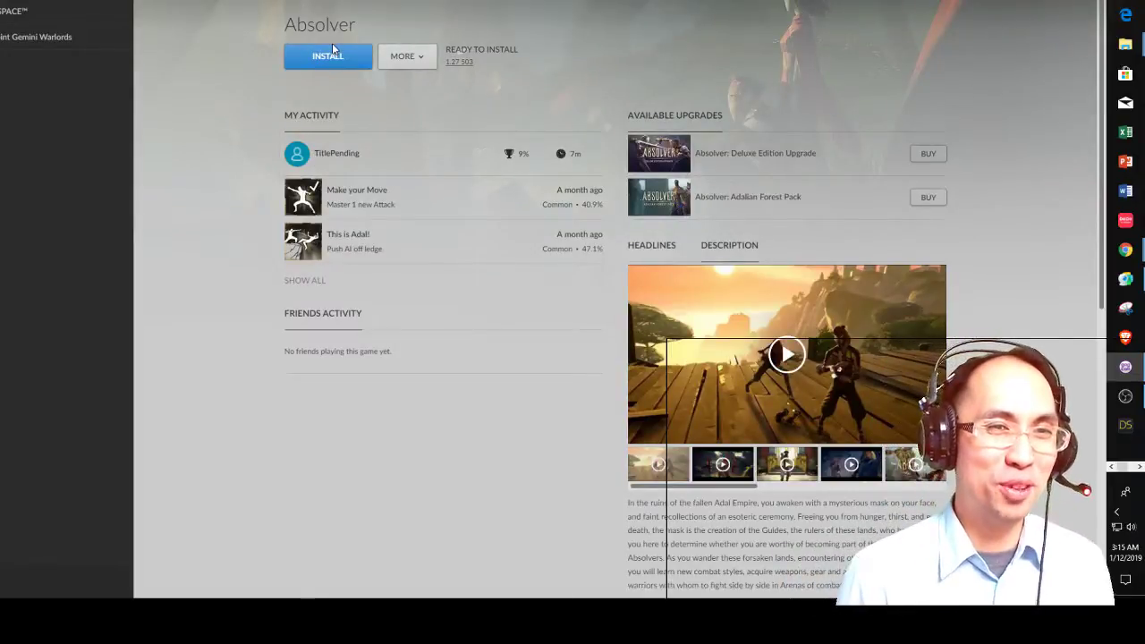
pyautogui.click(332, 57)
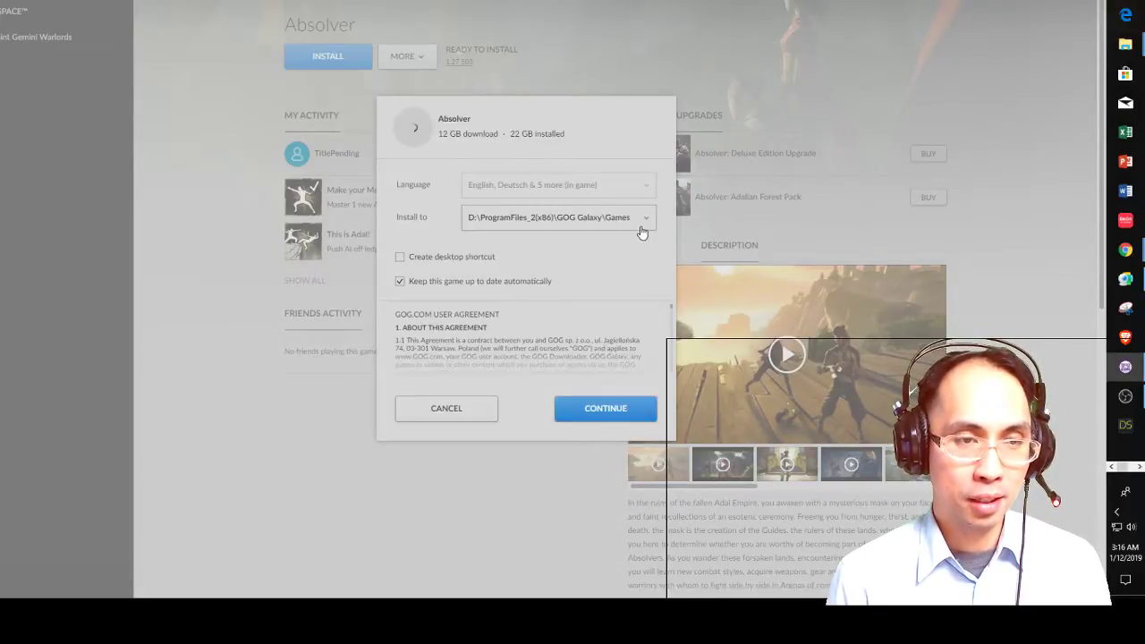
pyautogui.click(606, 409)
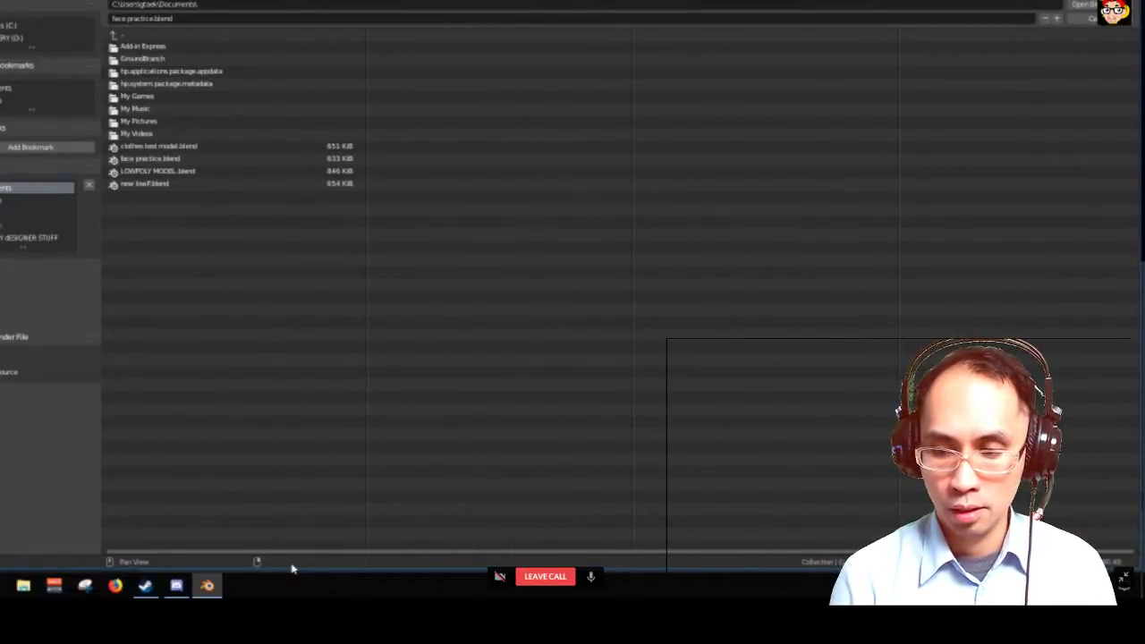
# Exit the full-screen view of the Discord call's shared screen and switch back to the Absolver page in GOG Galaxy
pyautogui.press('Escape')
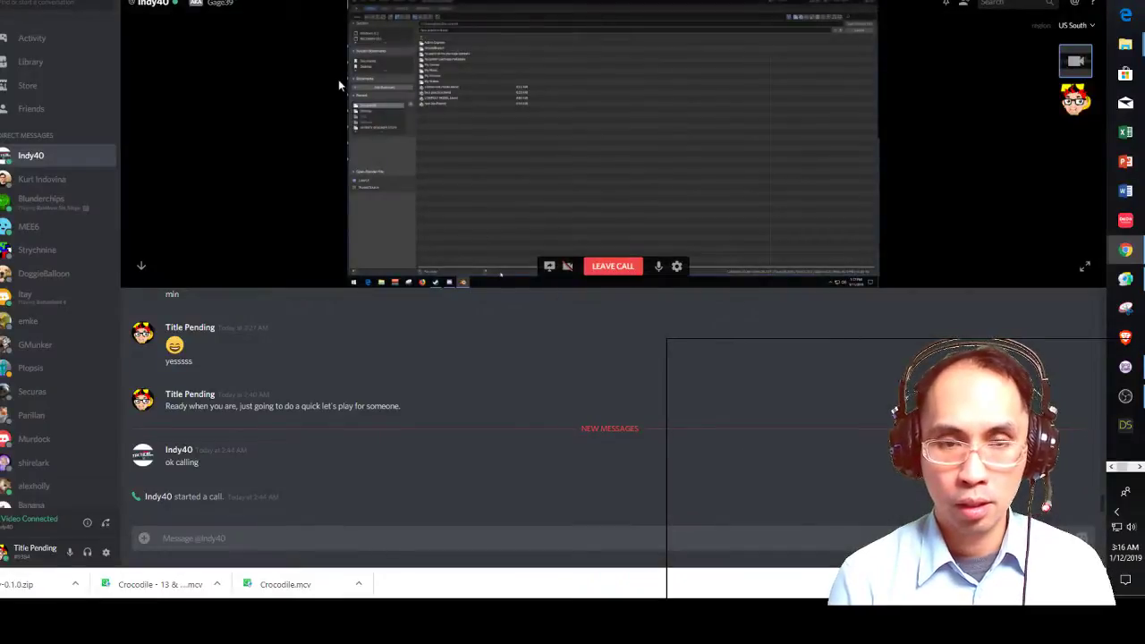
pyautogui.moveTo(352, 272)
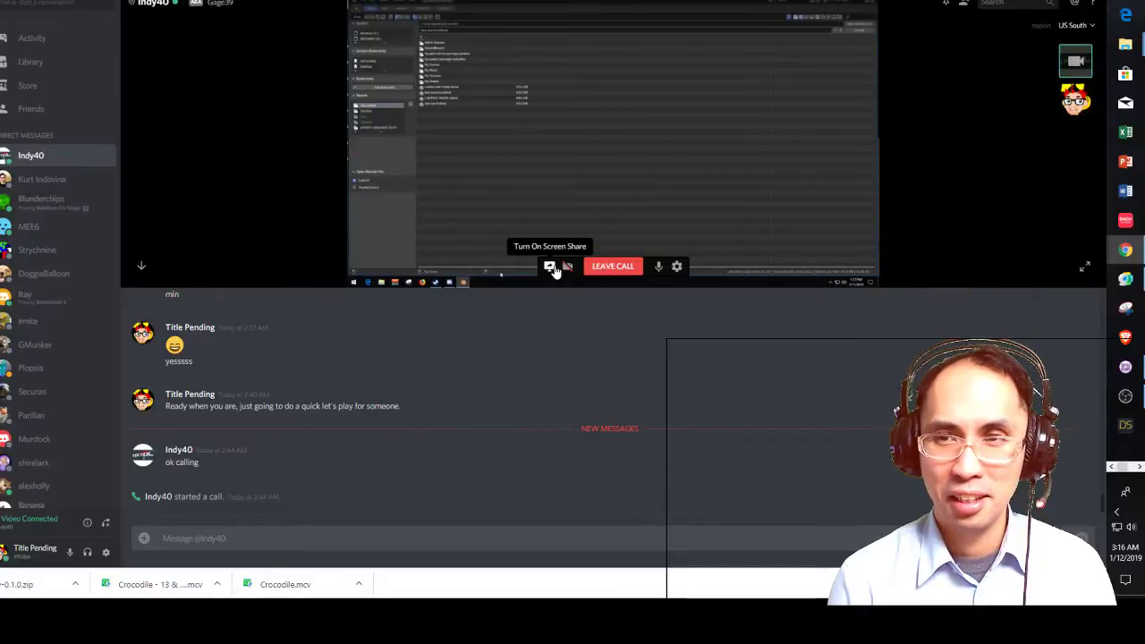
pyautogui.click(385, 1)
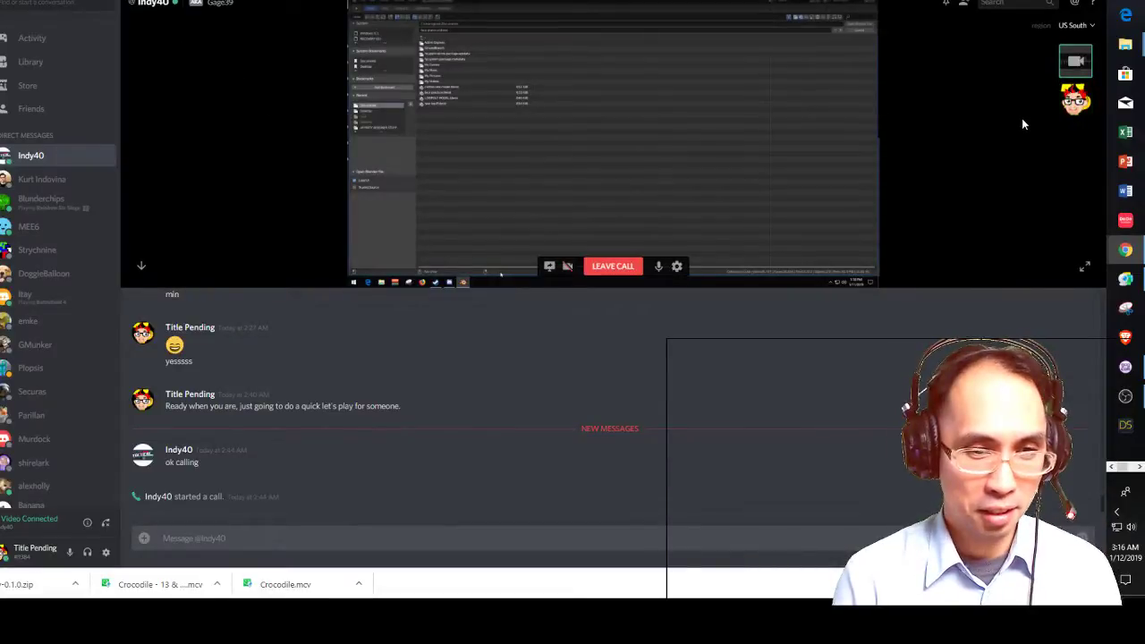
pyautogui.hotkey('alt', 'Tab')
pyautogui.hotkey('alt', 'Tab')
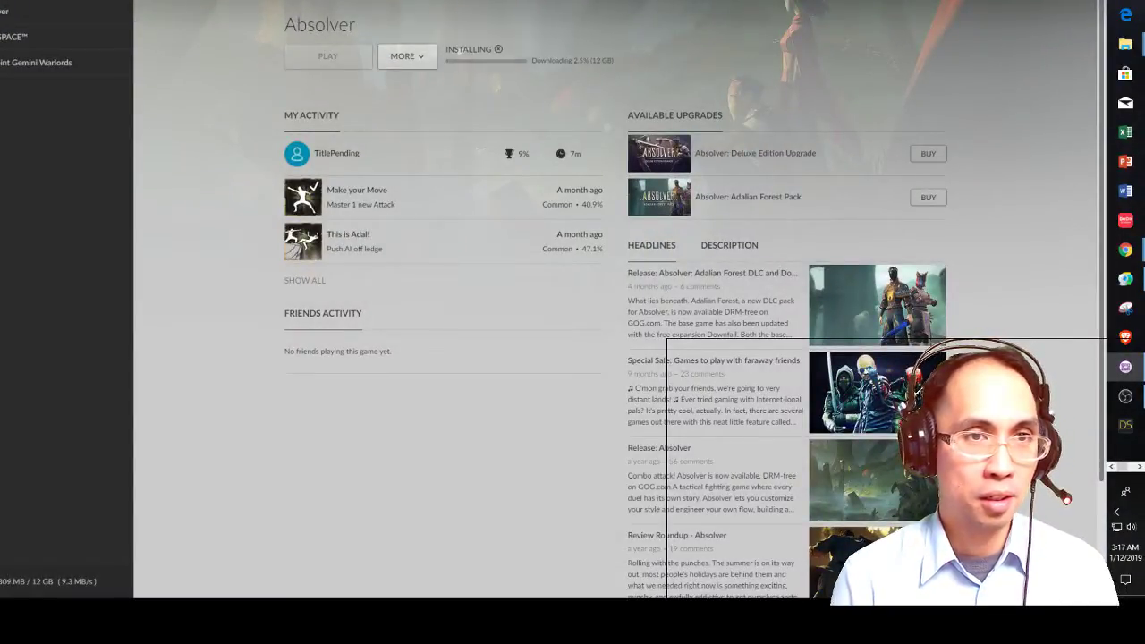
# Look through the games collection and the profile's recent activity, and bring up the Starpoint Gemini Warlords game page
pyautogui.moveTo(447, 1)
pyautogui.hotkey('alt', 'Tab')
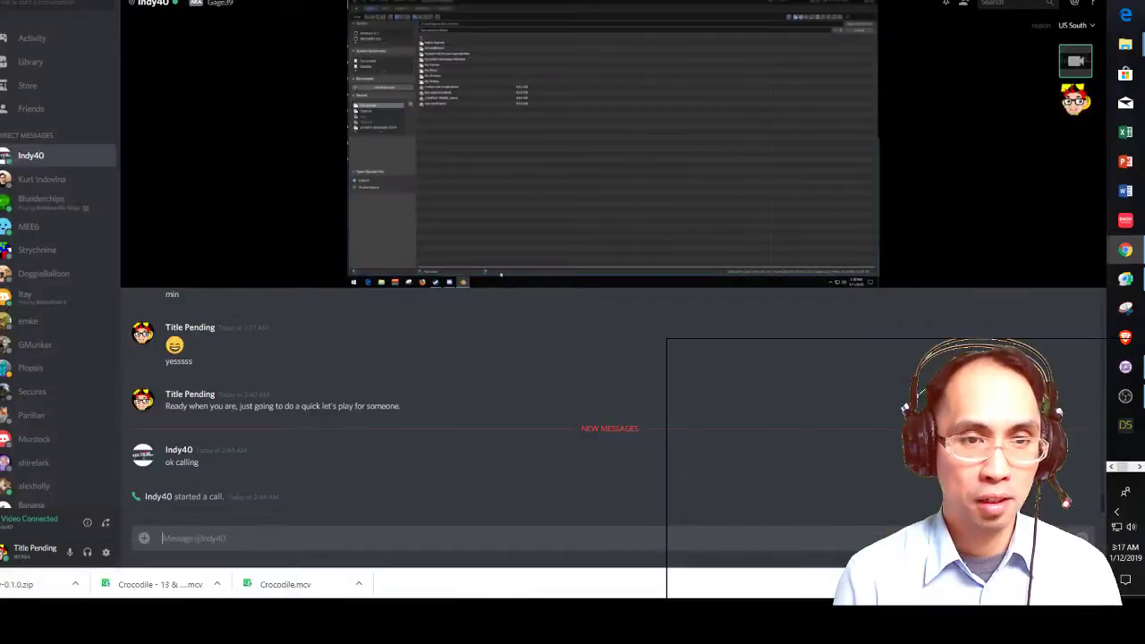
pyautogui.hotkey('alt', 'Tab')
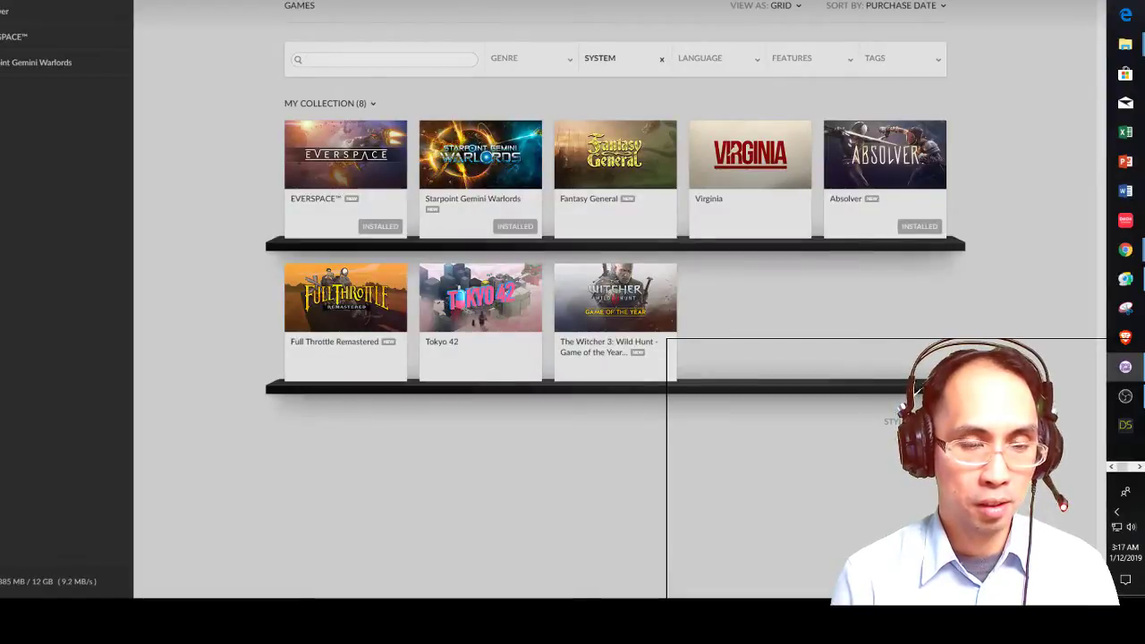
pyautogui.moveTo(626, 273)
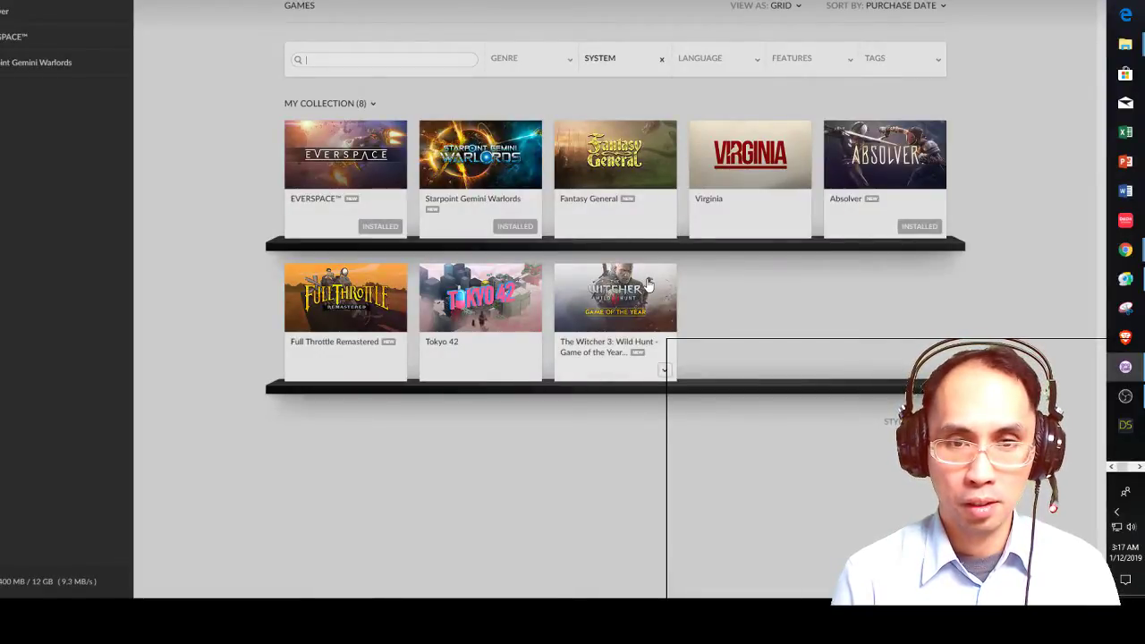
pyautogui.moveTo(517, 170)
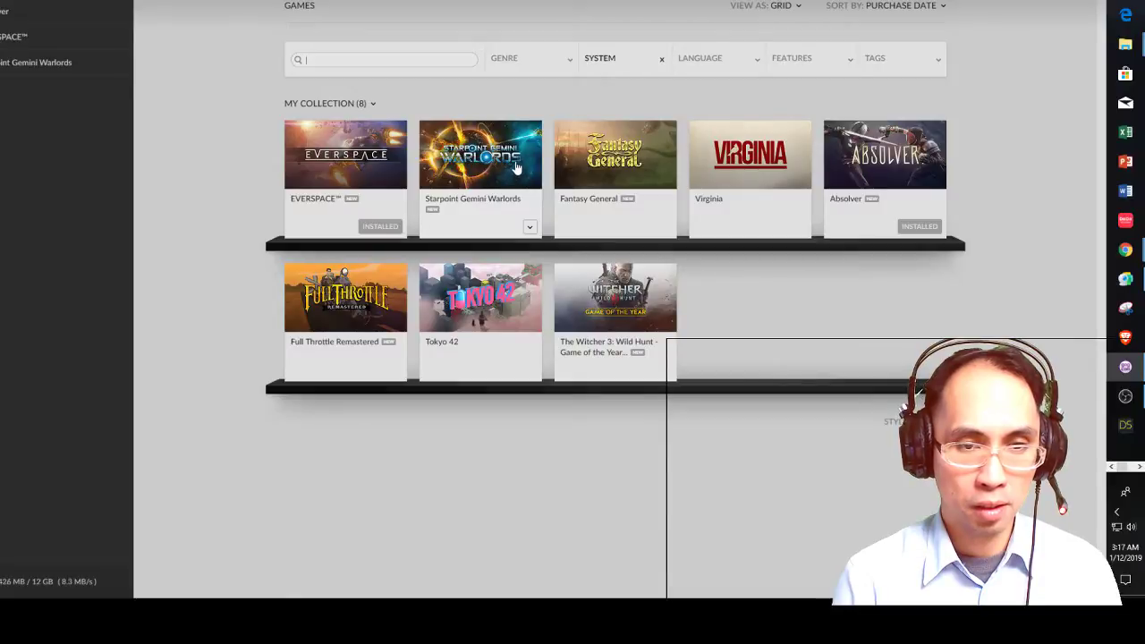
pyautogui.click(515, 168)
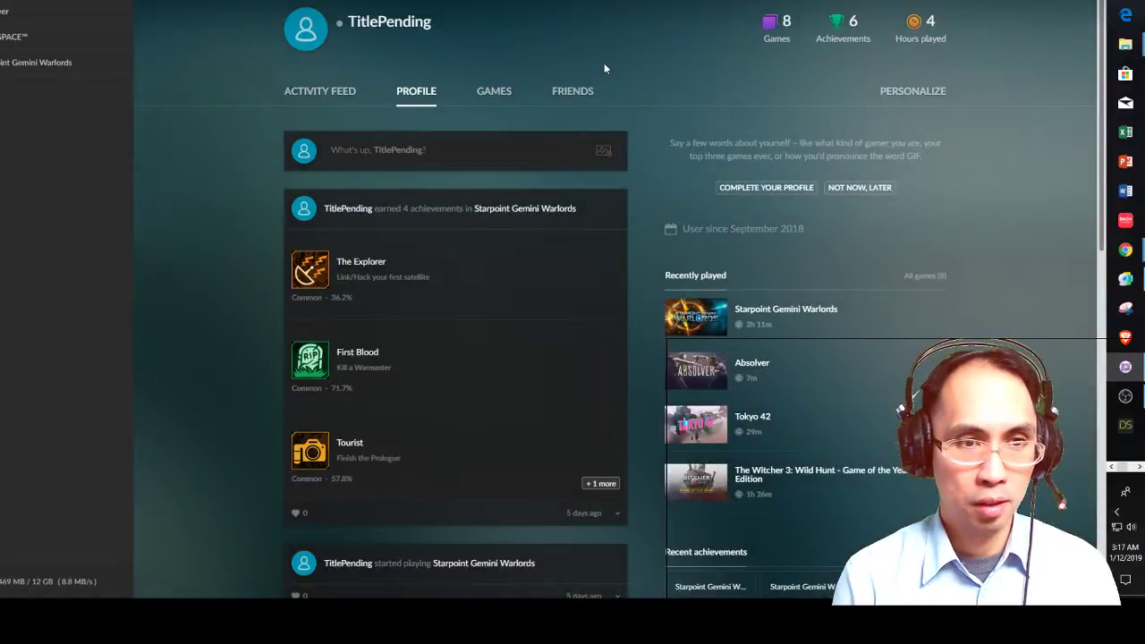
pyautogui.scroll(-3, 420, 404)
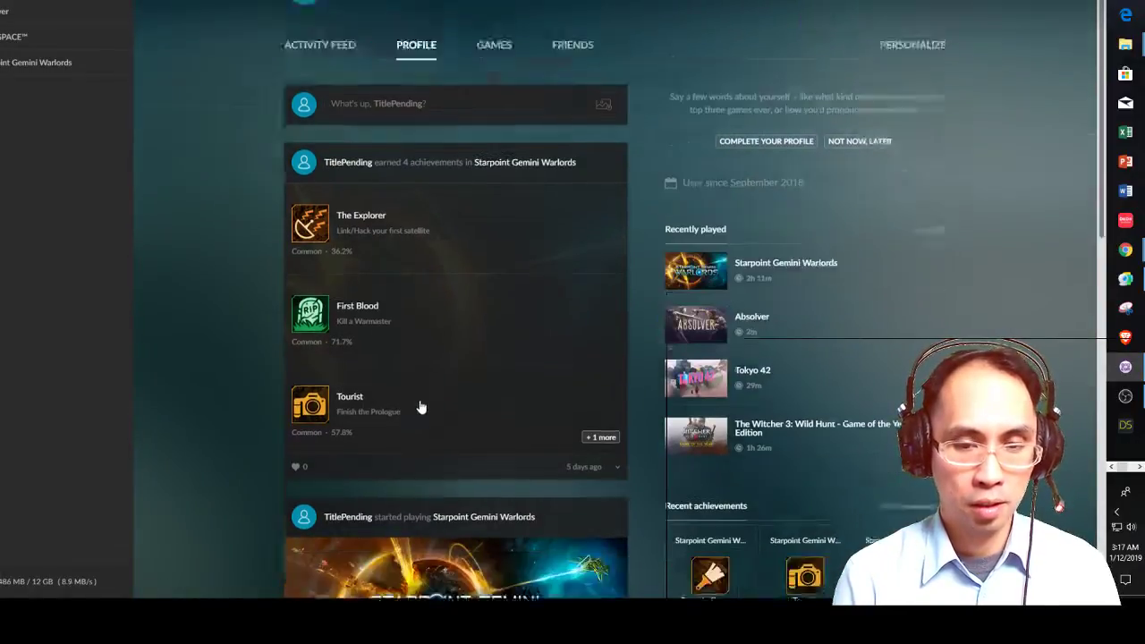
pyautogui.scroll(3, 420, 405)
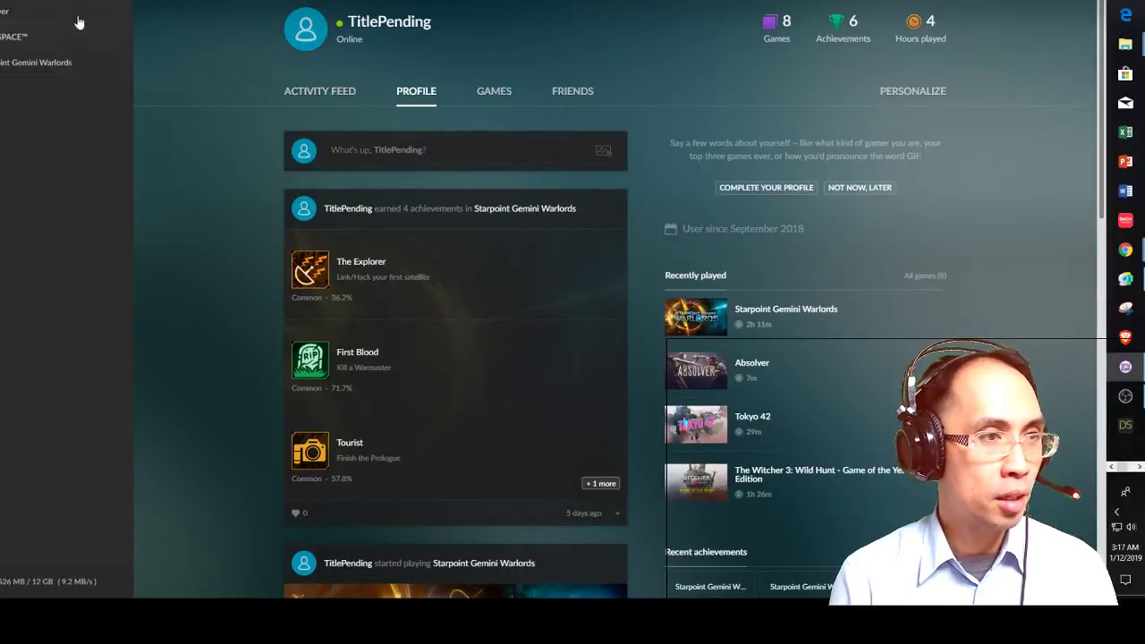
pyautogui.click(89, 70)
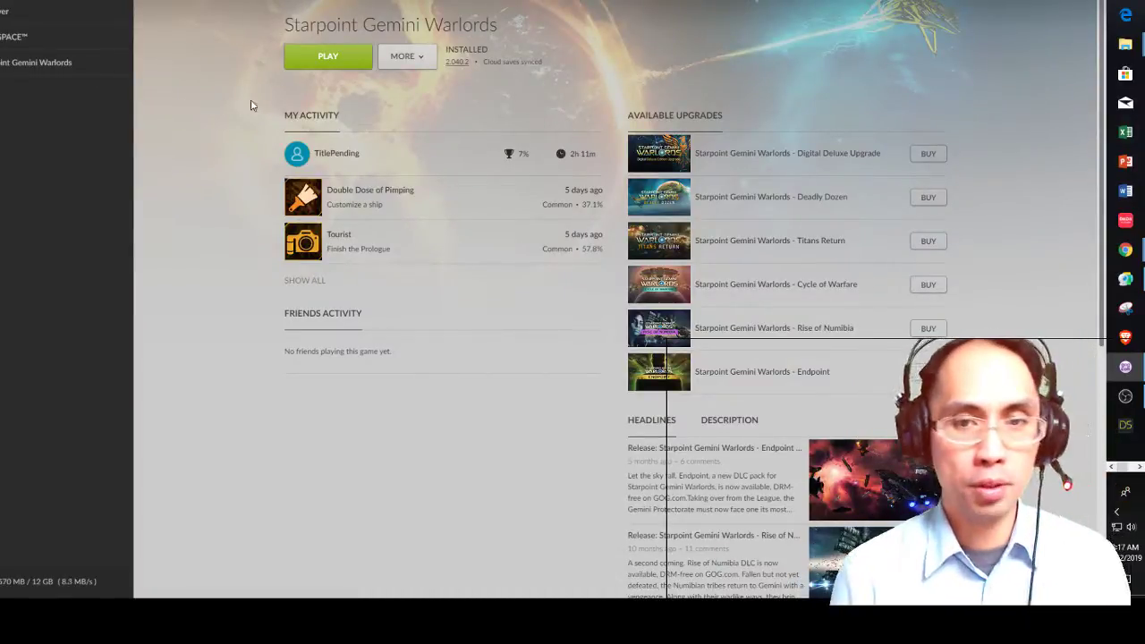
pyautogui.hotkey('alt', 'Tab')
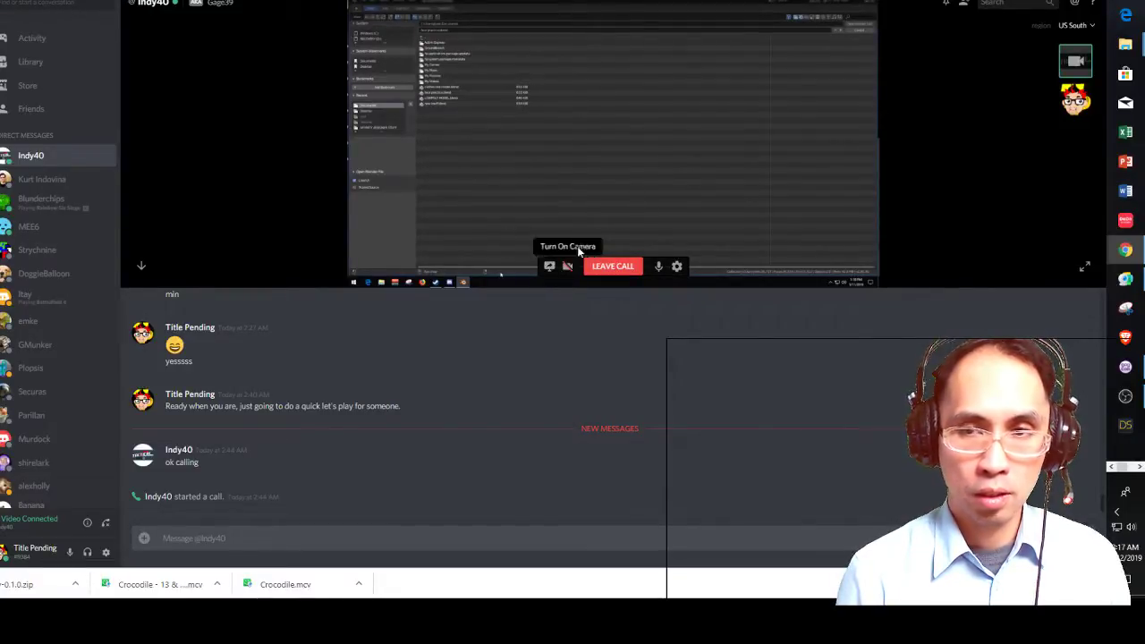
pyautogui.hotkey('alt', 'Tab')
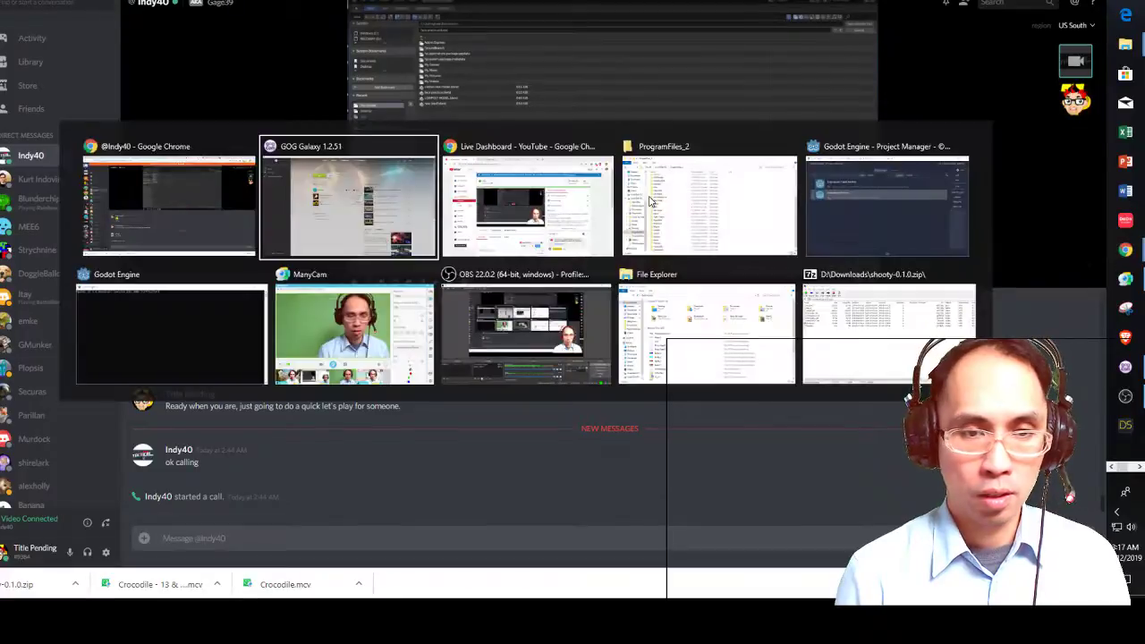
pyautogui.click(688, 212)
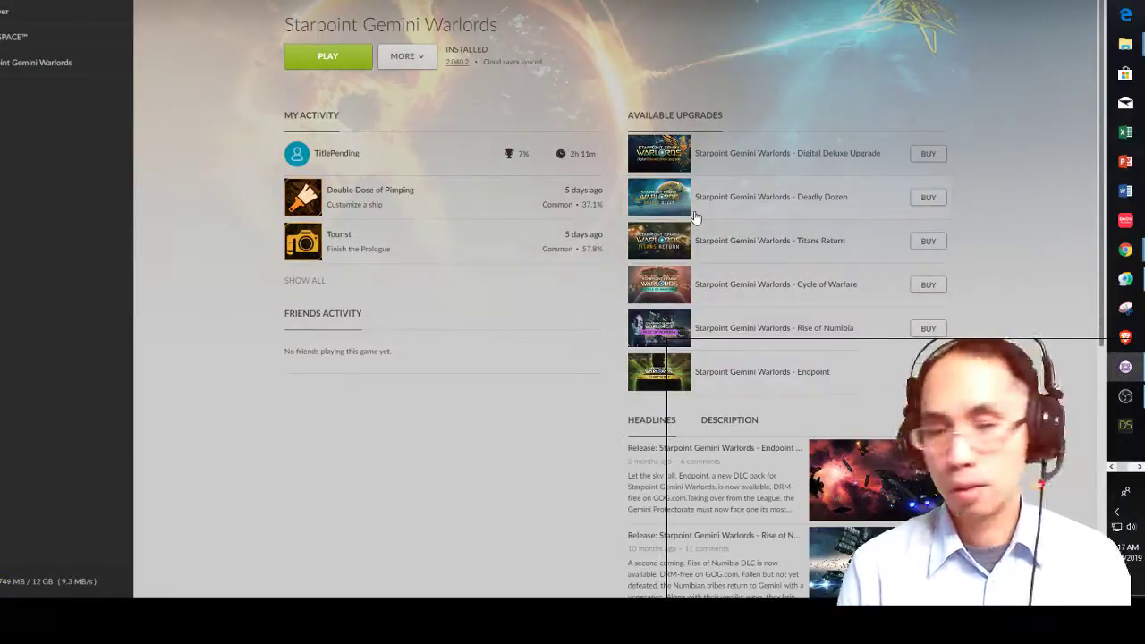
pyautogui.hotkey('alt', 'Tab')
pyautogui.hotkey('alt', 'Tab')
pyautogui.hotkey('alt', 'Tab')
pyautogui.hotkey('alt', 'Tab')
pyautogui.hotkey('alt', 'Tab')
pyautogui.hotkey('alt', 'Tab')
pyautogui.hotkey('alt', 'Tab')
pyautogui.hotkey('alt', 'Tab')
pyautogui.hotkey('alt', 'Tab')
pyautogui.hotkey('alt', 'Tab')
pyautogui.hotkey('alt', 'Tab')
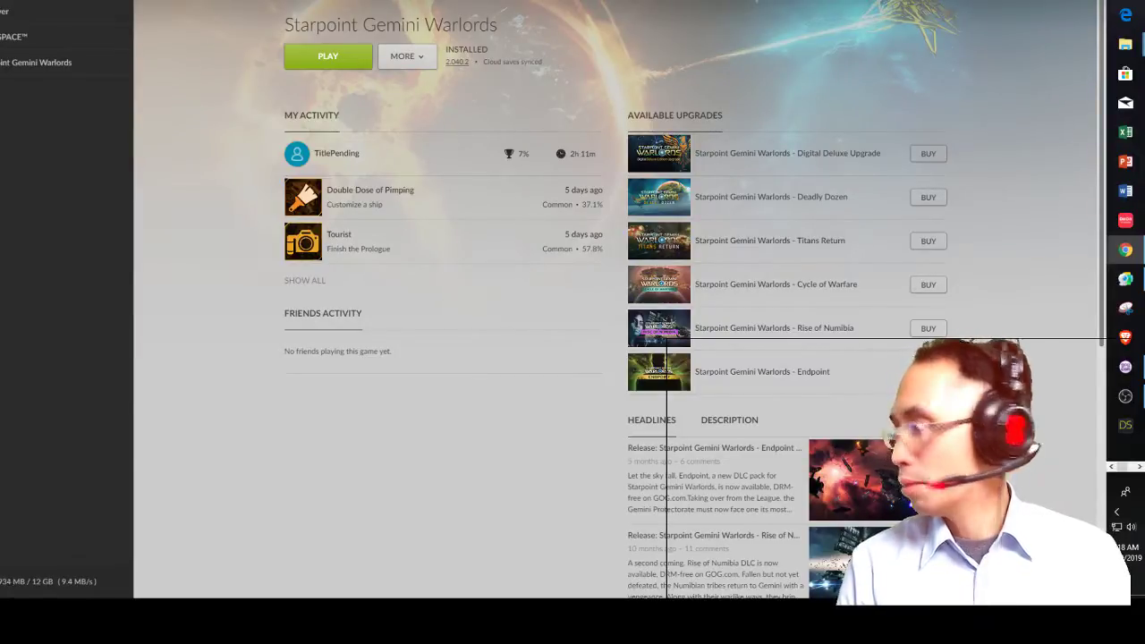
pyautogui.hotkey('alt', 'Tab')
pyautogui.hotkey('alt', 'Tab')
pyautogui.hotkey('alt', 'Tab')
pyautogui.hotkey('alt', 'Tab')
pyautogui.hotkey('alt', 'Tab')
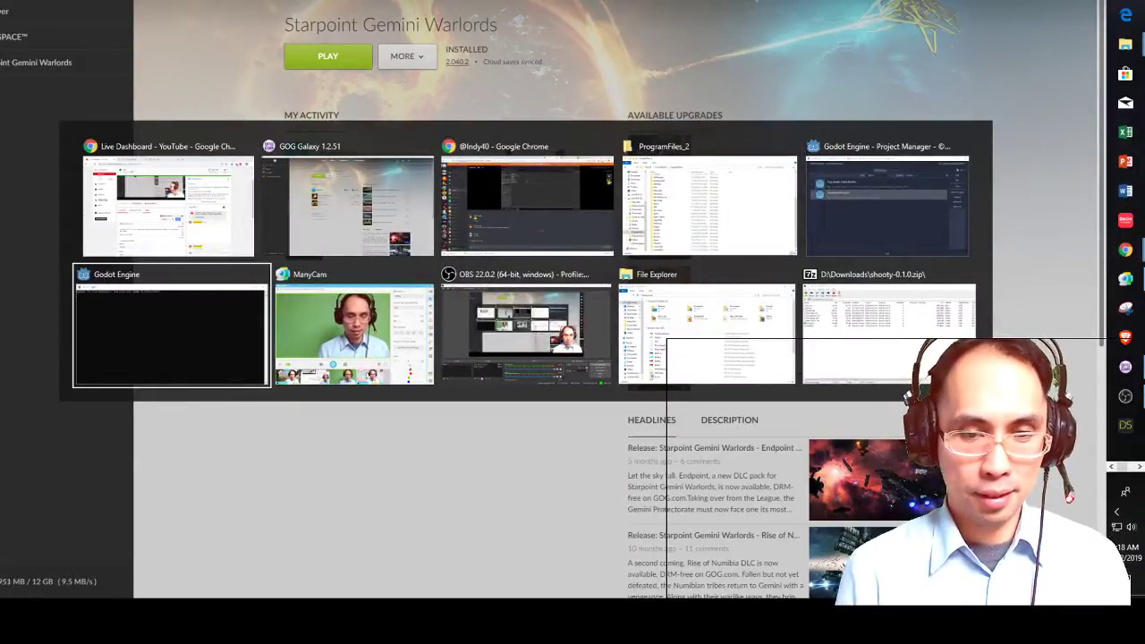
pyautogui.hotkey('alt', 'Tab')
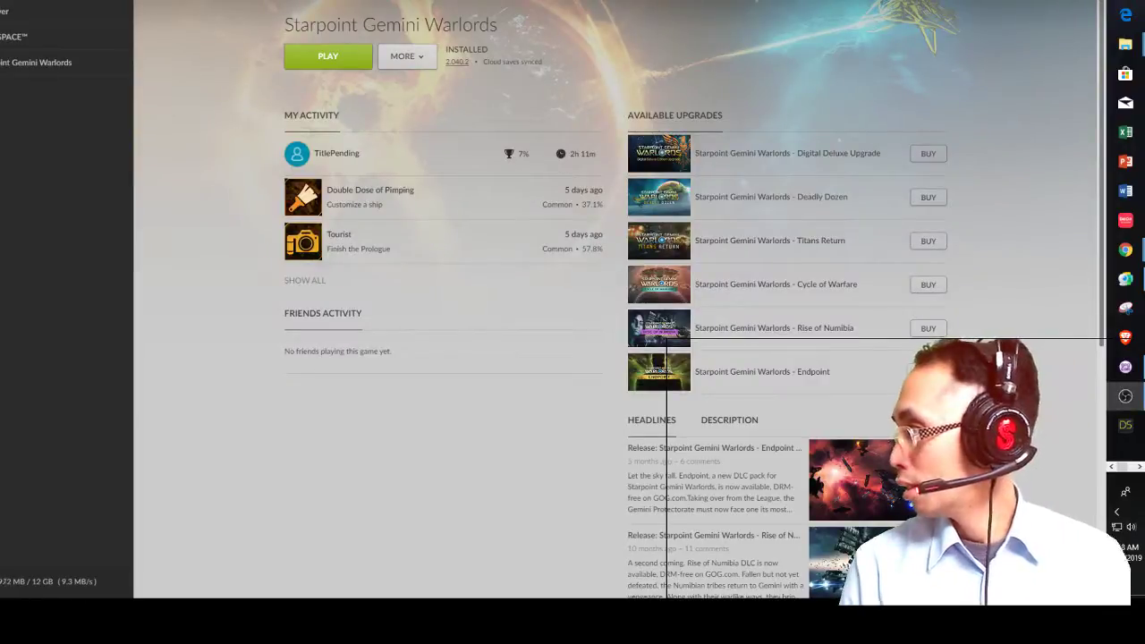